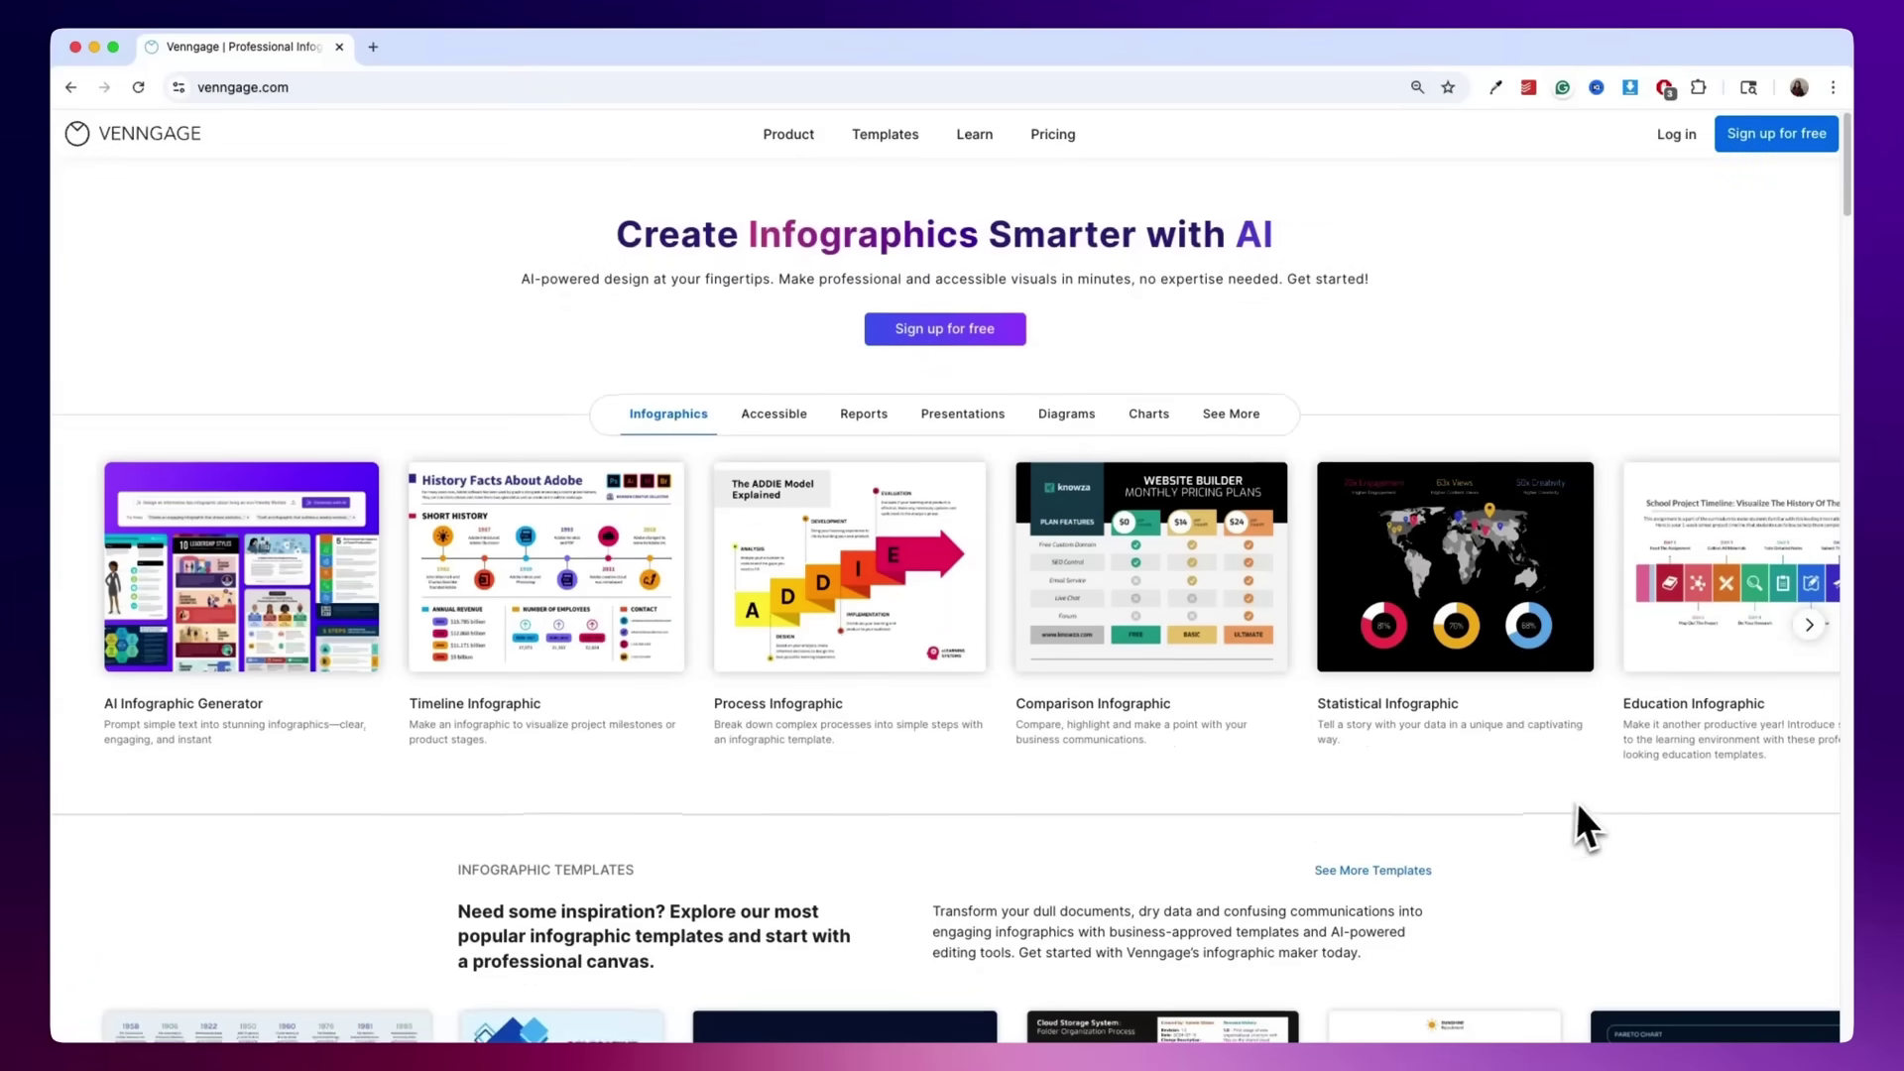
Browse the homepage's template categories for accessible designs, reports, presentations and diagrams.
scroll(1586, 800, "down", 3)
scroll(1586, 800, "up", 3)
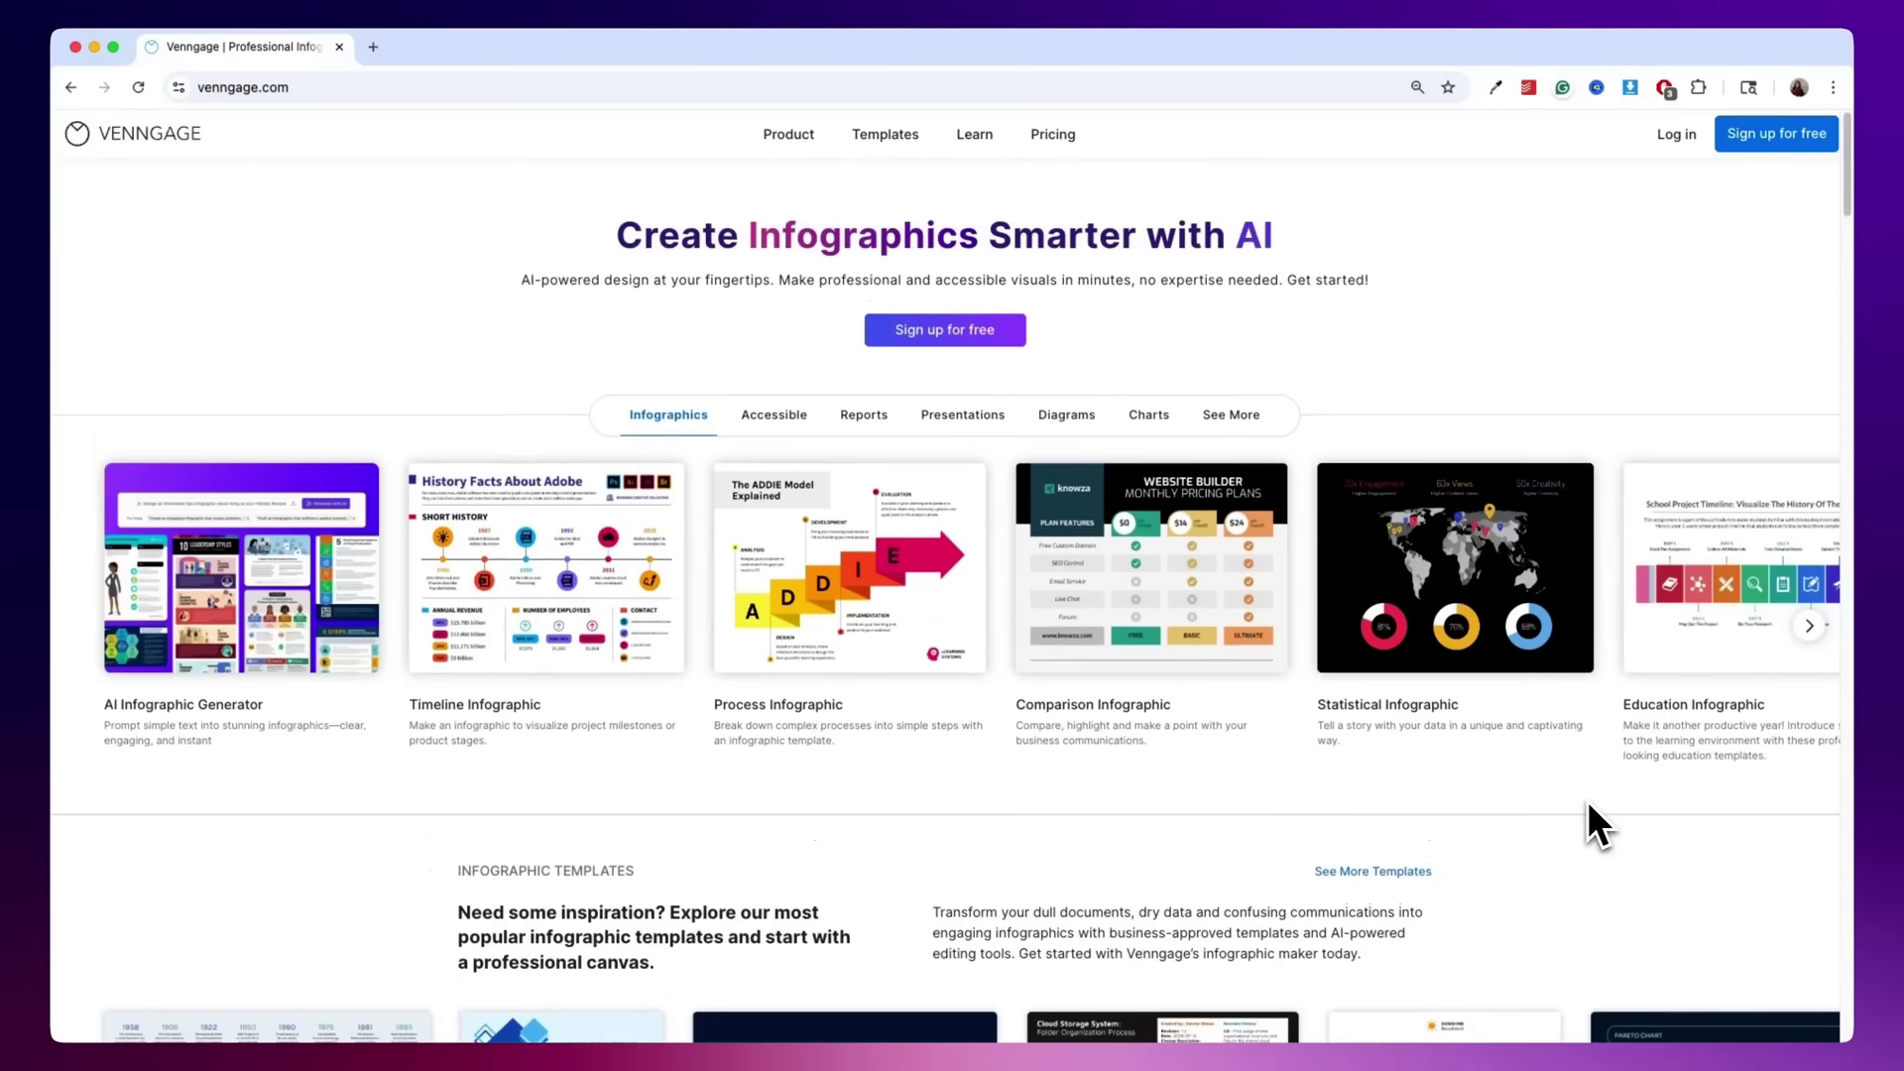
left_click(788, 421)
left_click(877, 419)
left_click(955, 420)
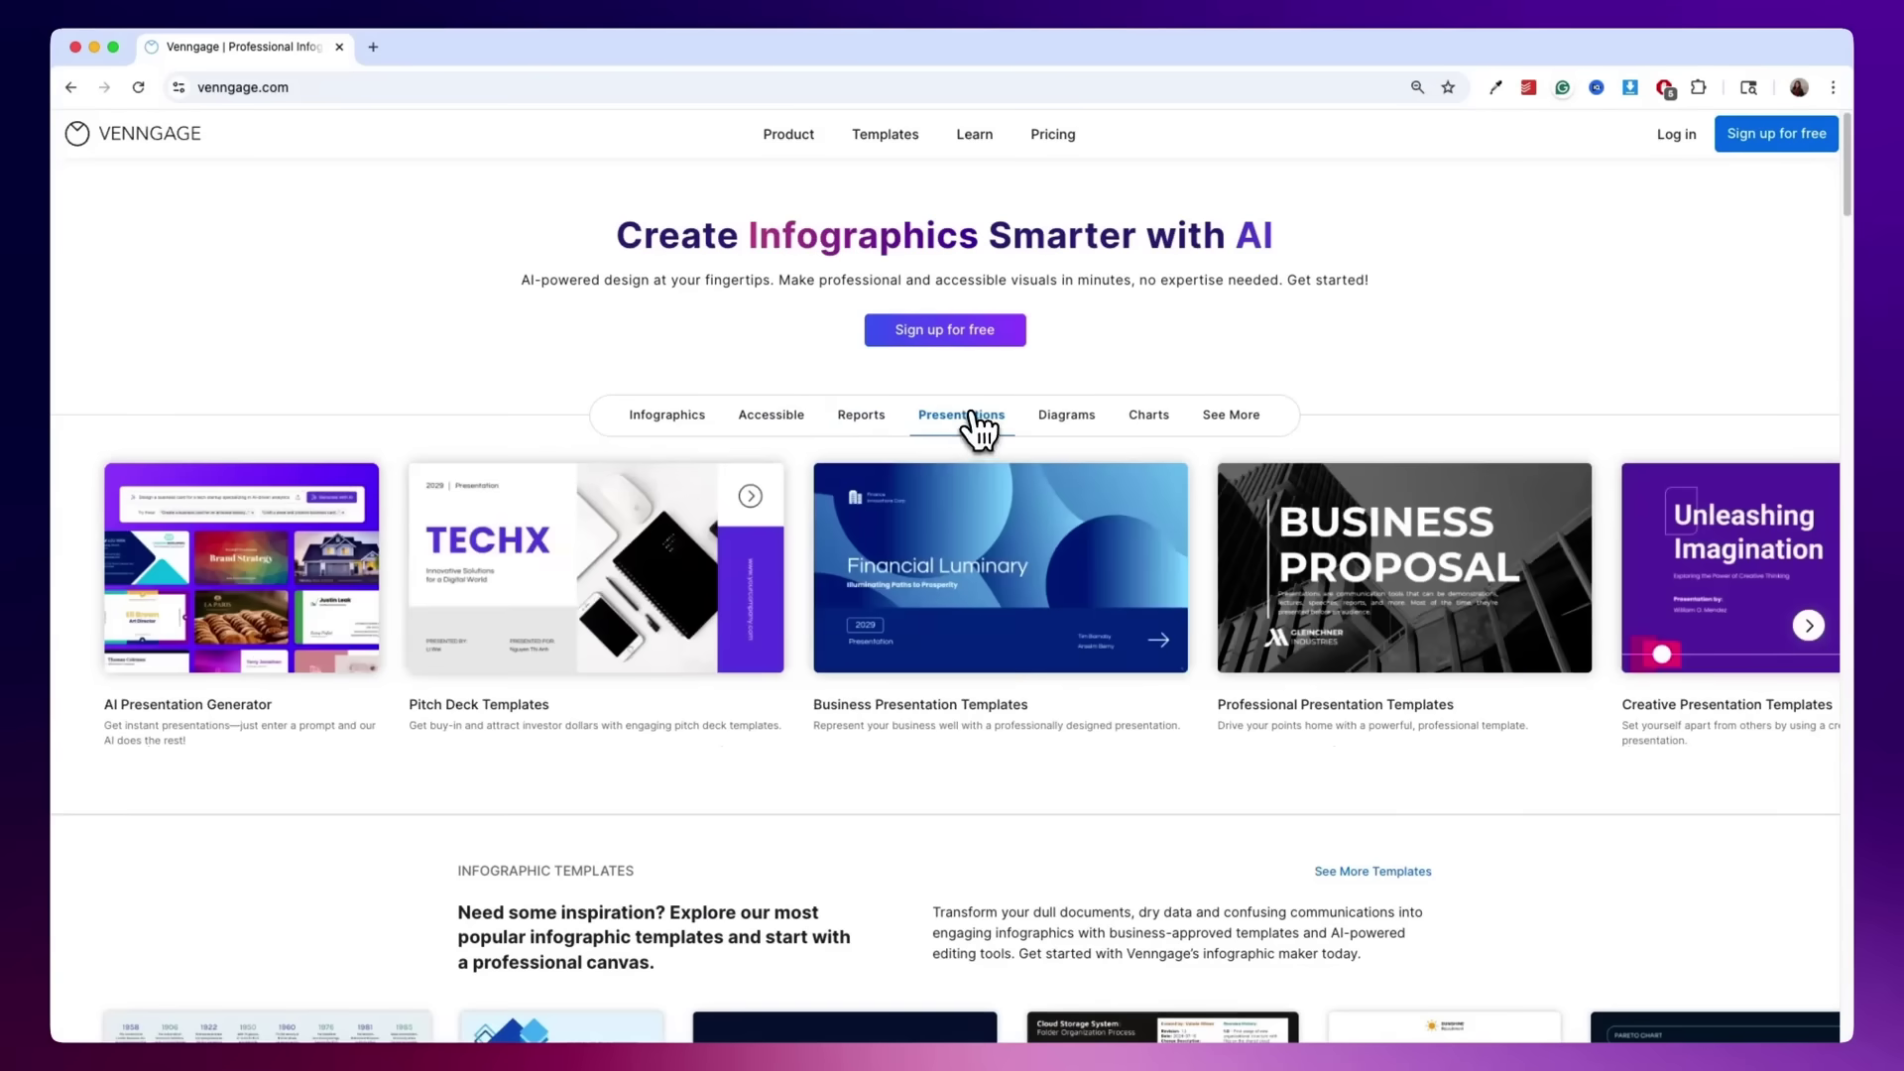
left_click(1088, 421)
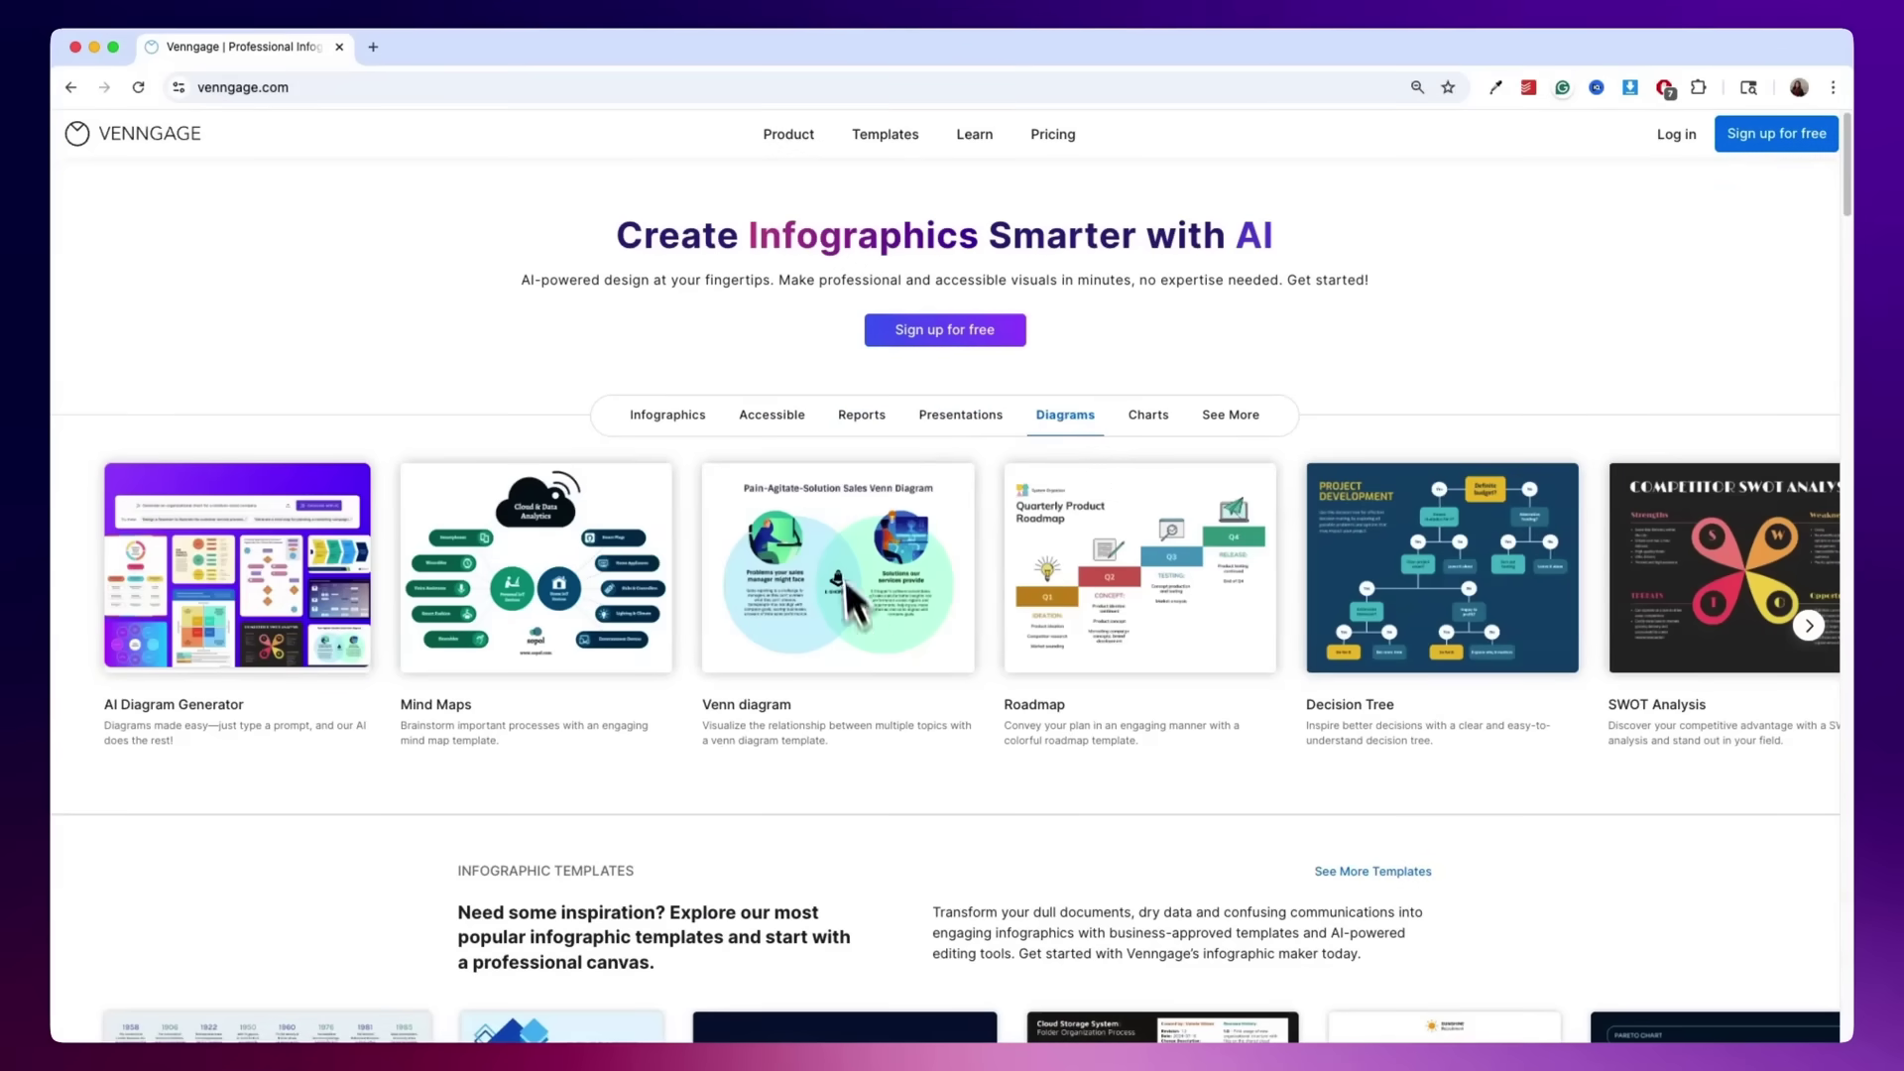
Open Venngage's AI tools page and look through the available AI generators.
mouse_move(788, 143)
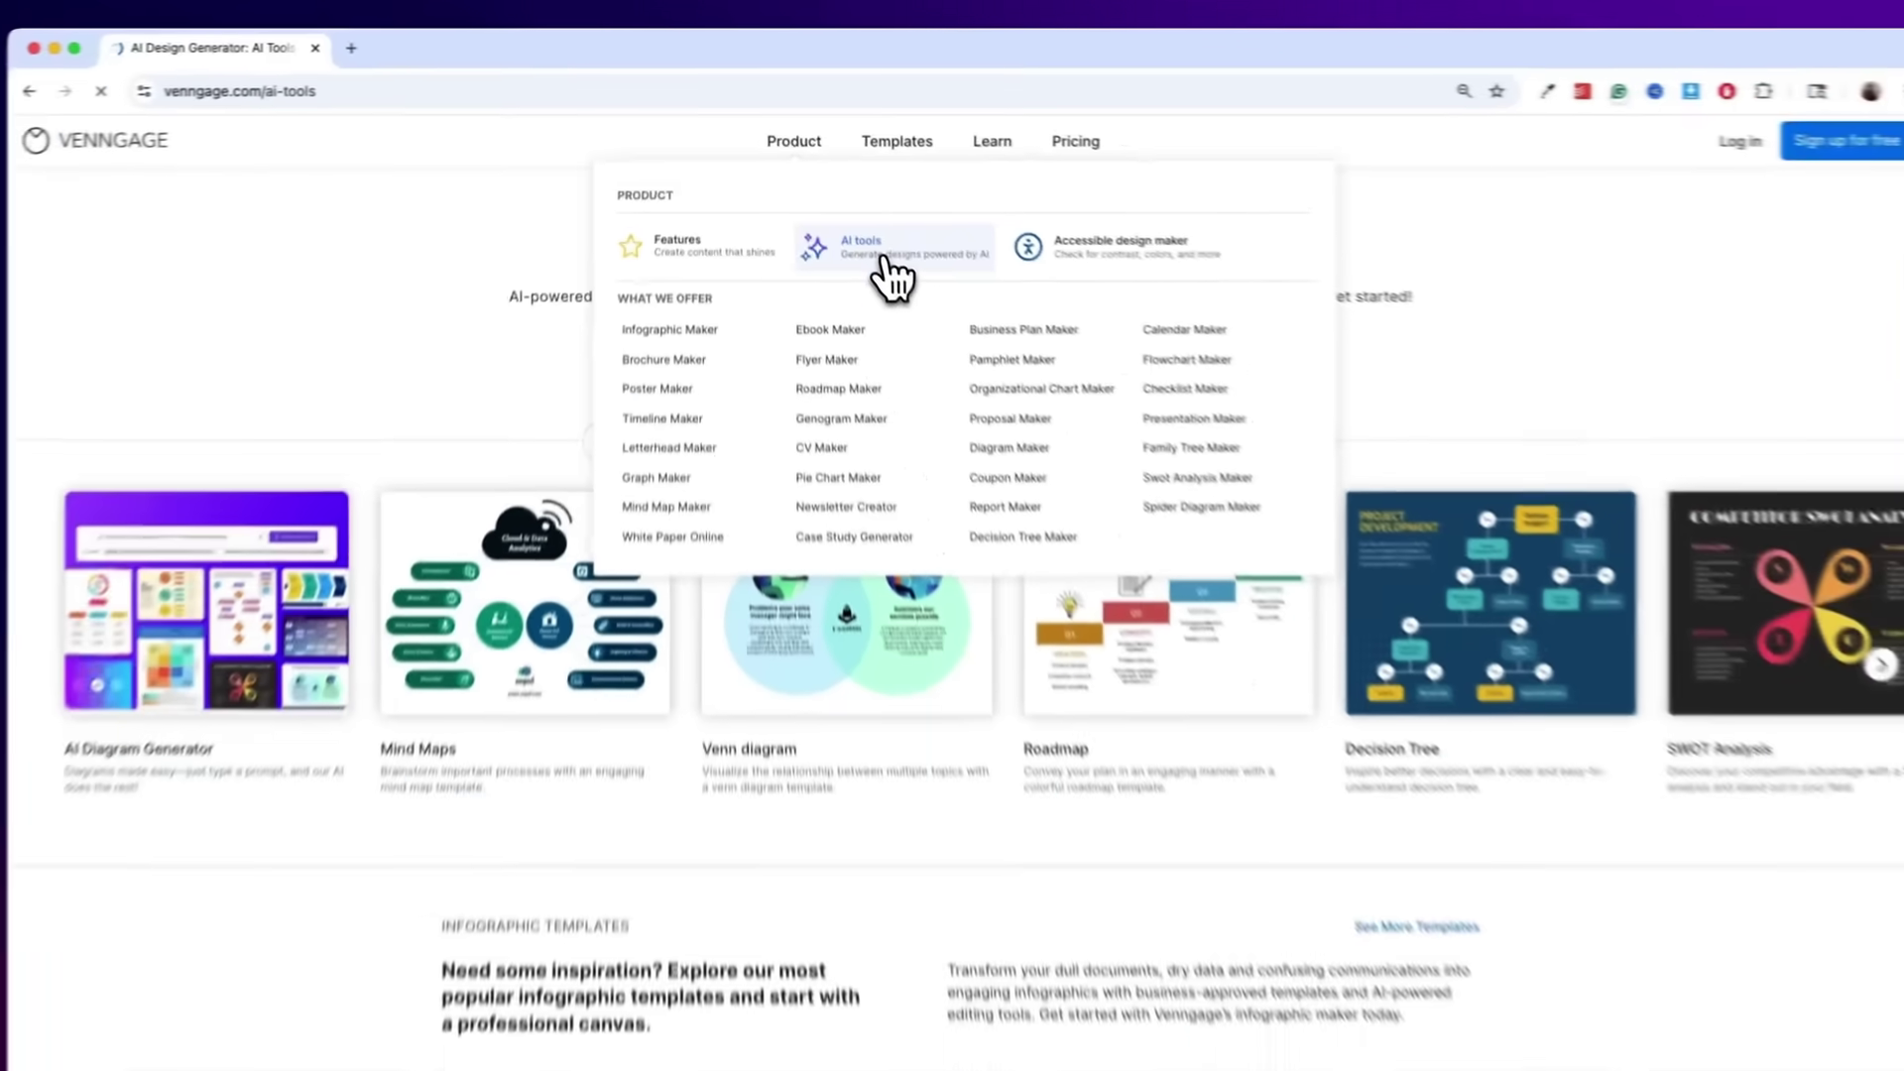
left_click(934, 327)
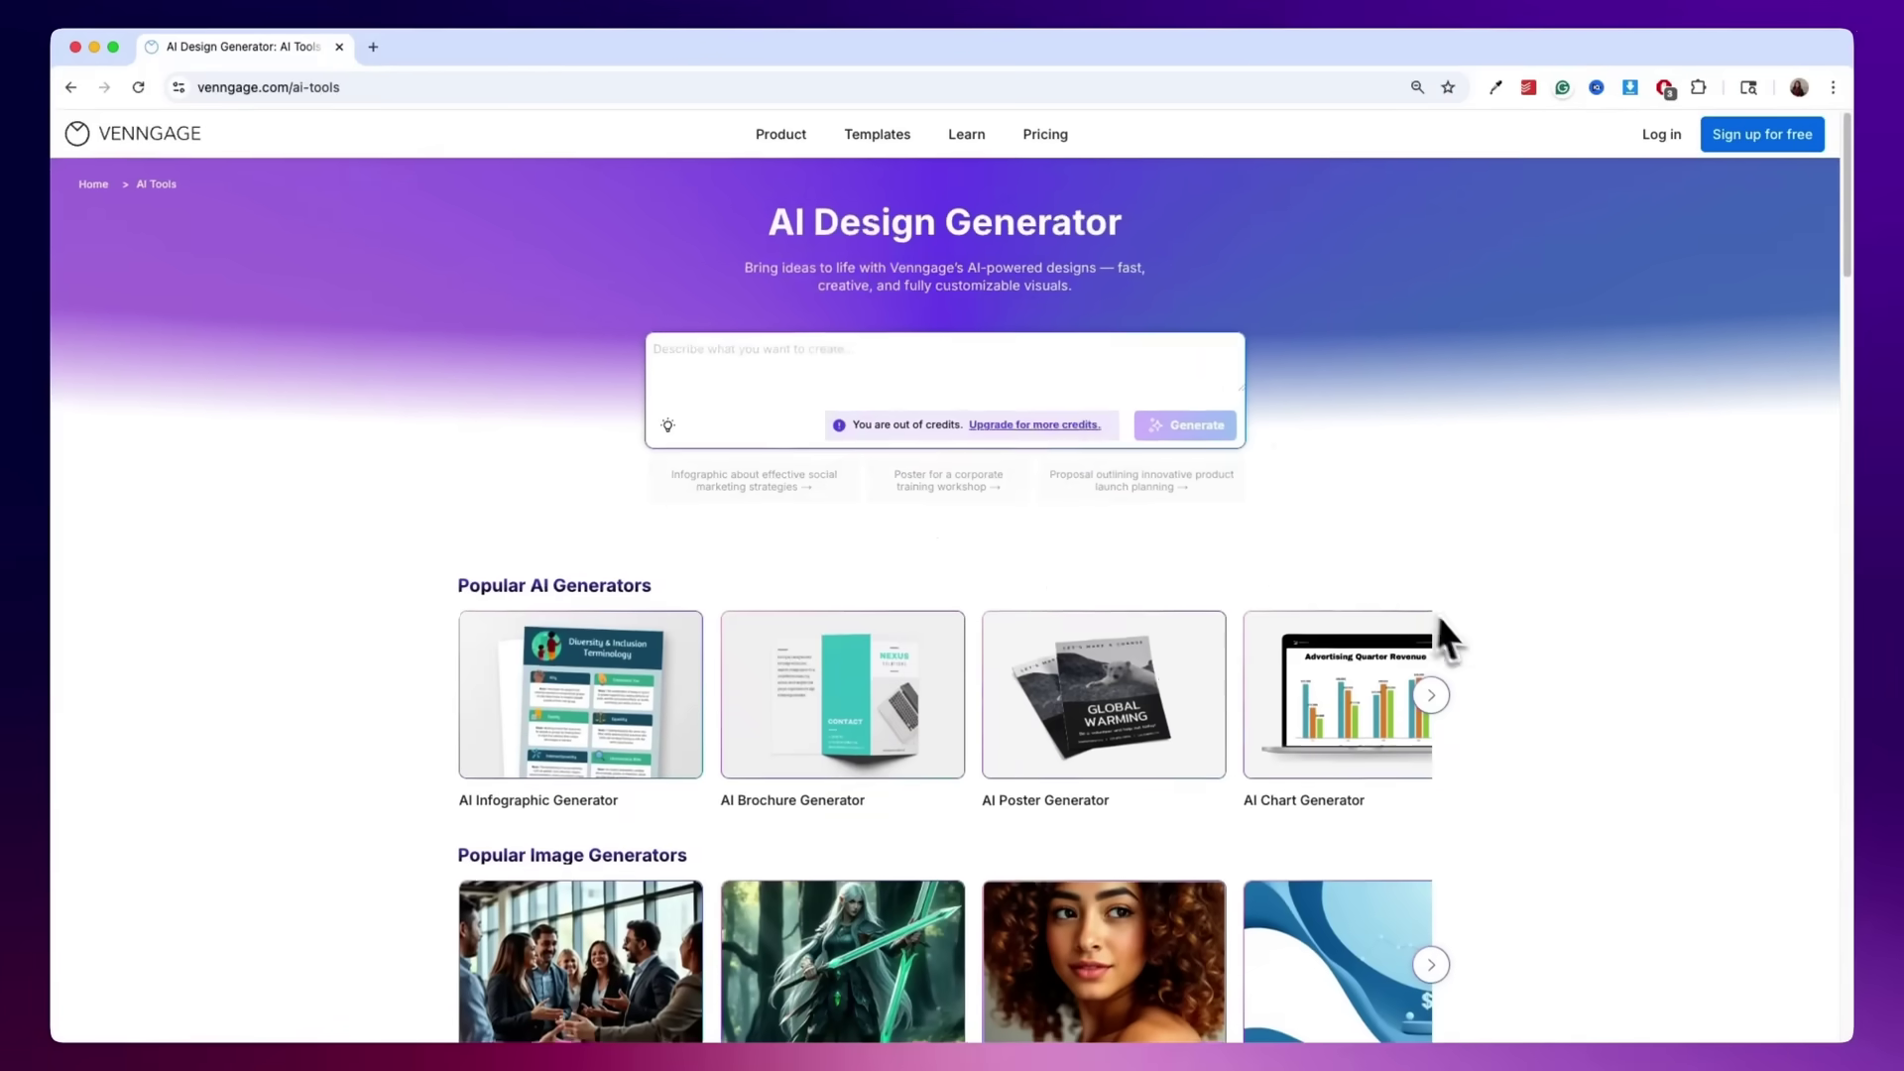
scroll(1464, 635, "down", 8)
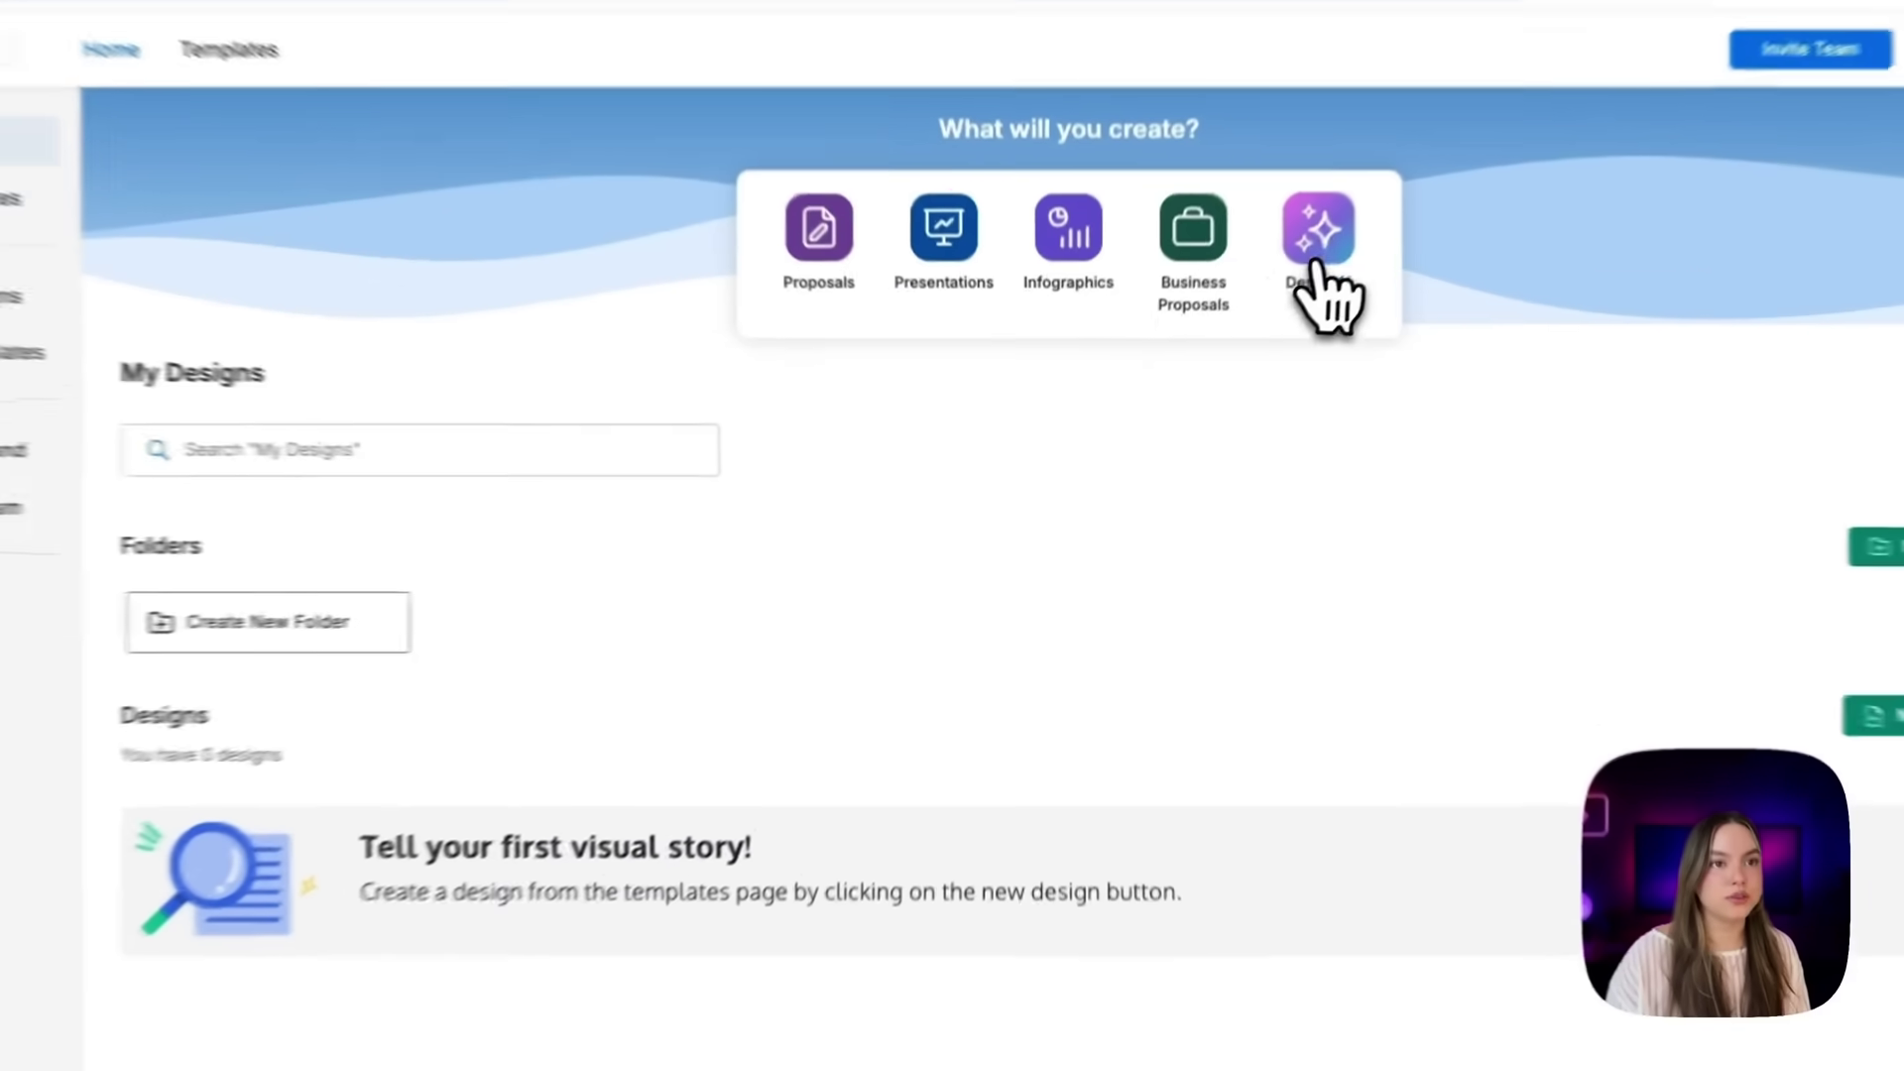
Go from the account home page to the AI Design Generator and open the AI Brochure Generator.
left_click(1313, 266)
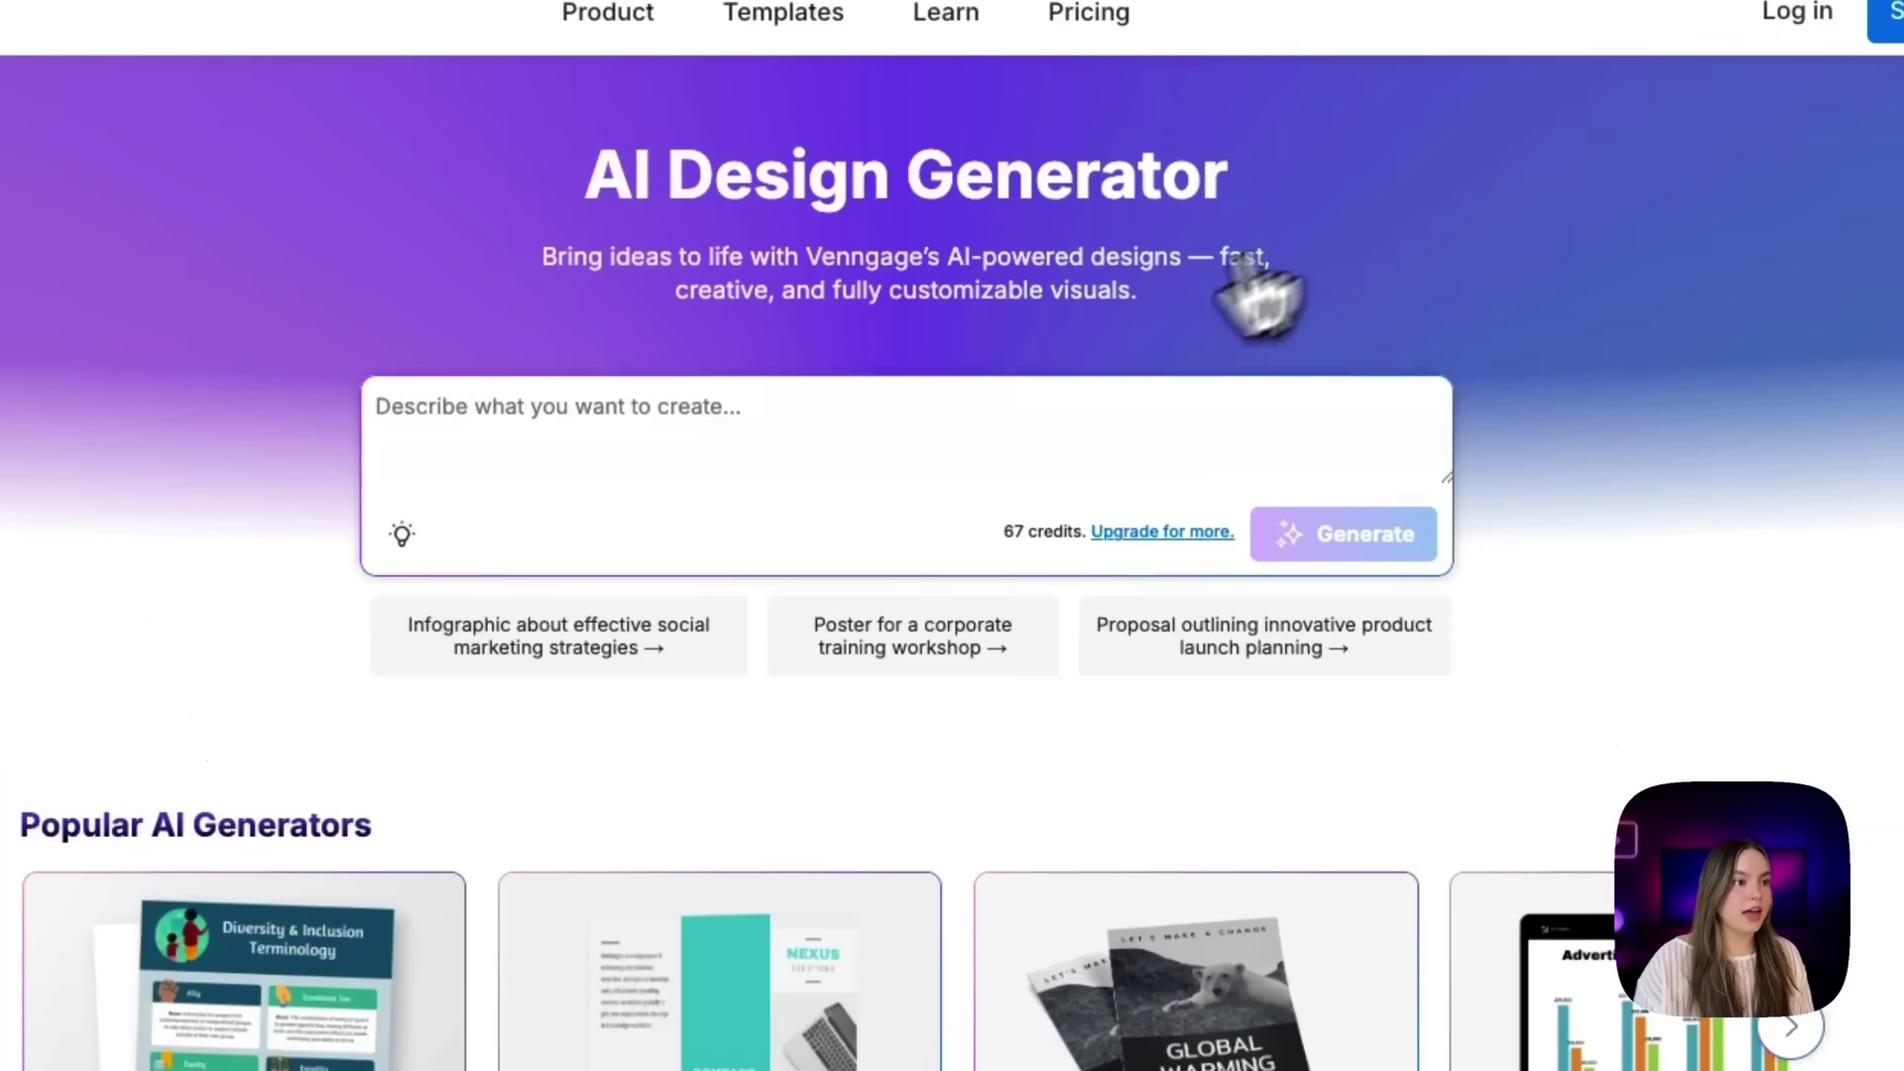
scroll(892, 467, "down", 3)
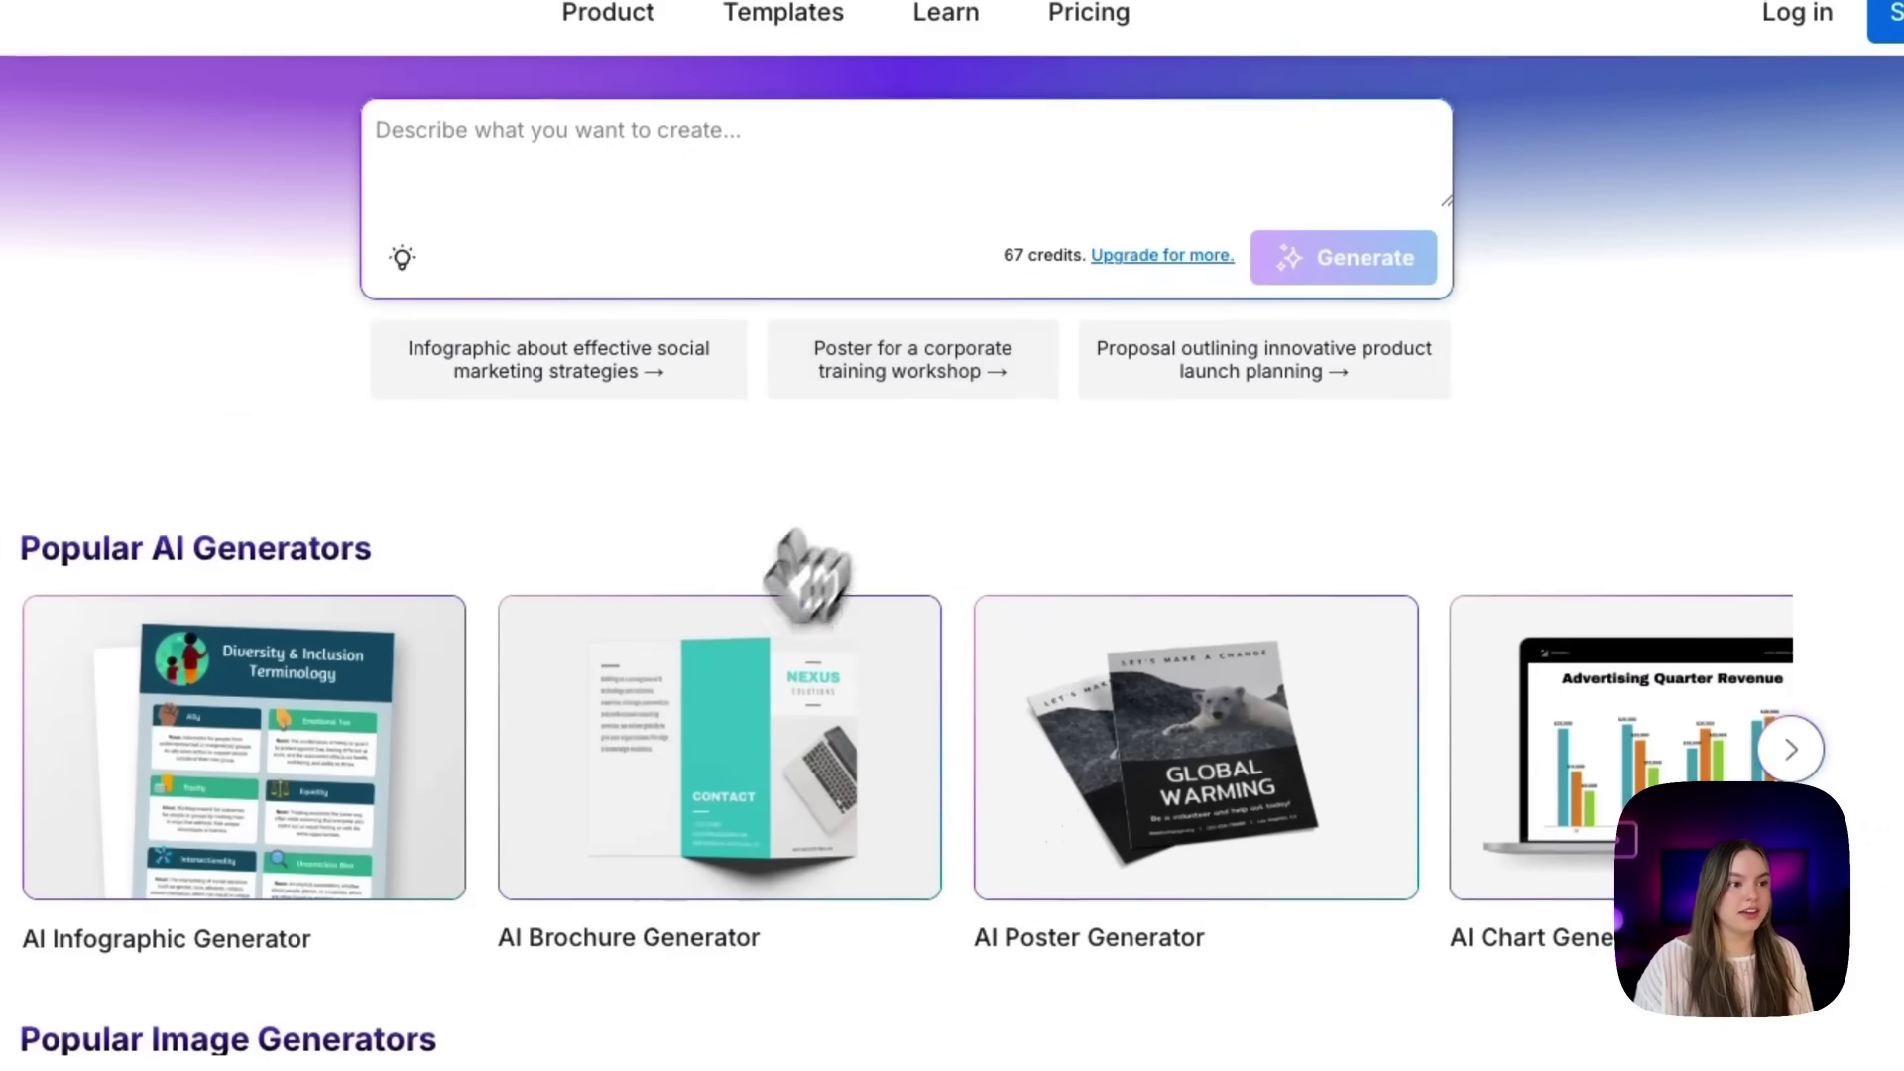
left_click(704, 851)
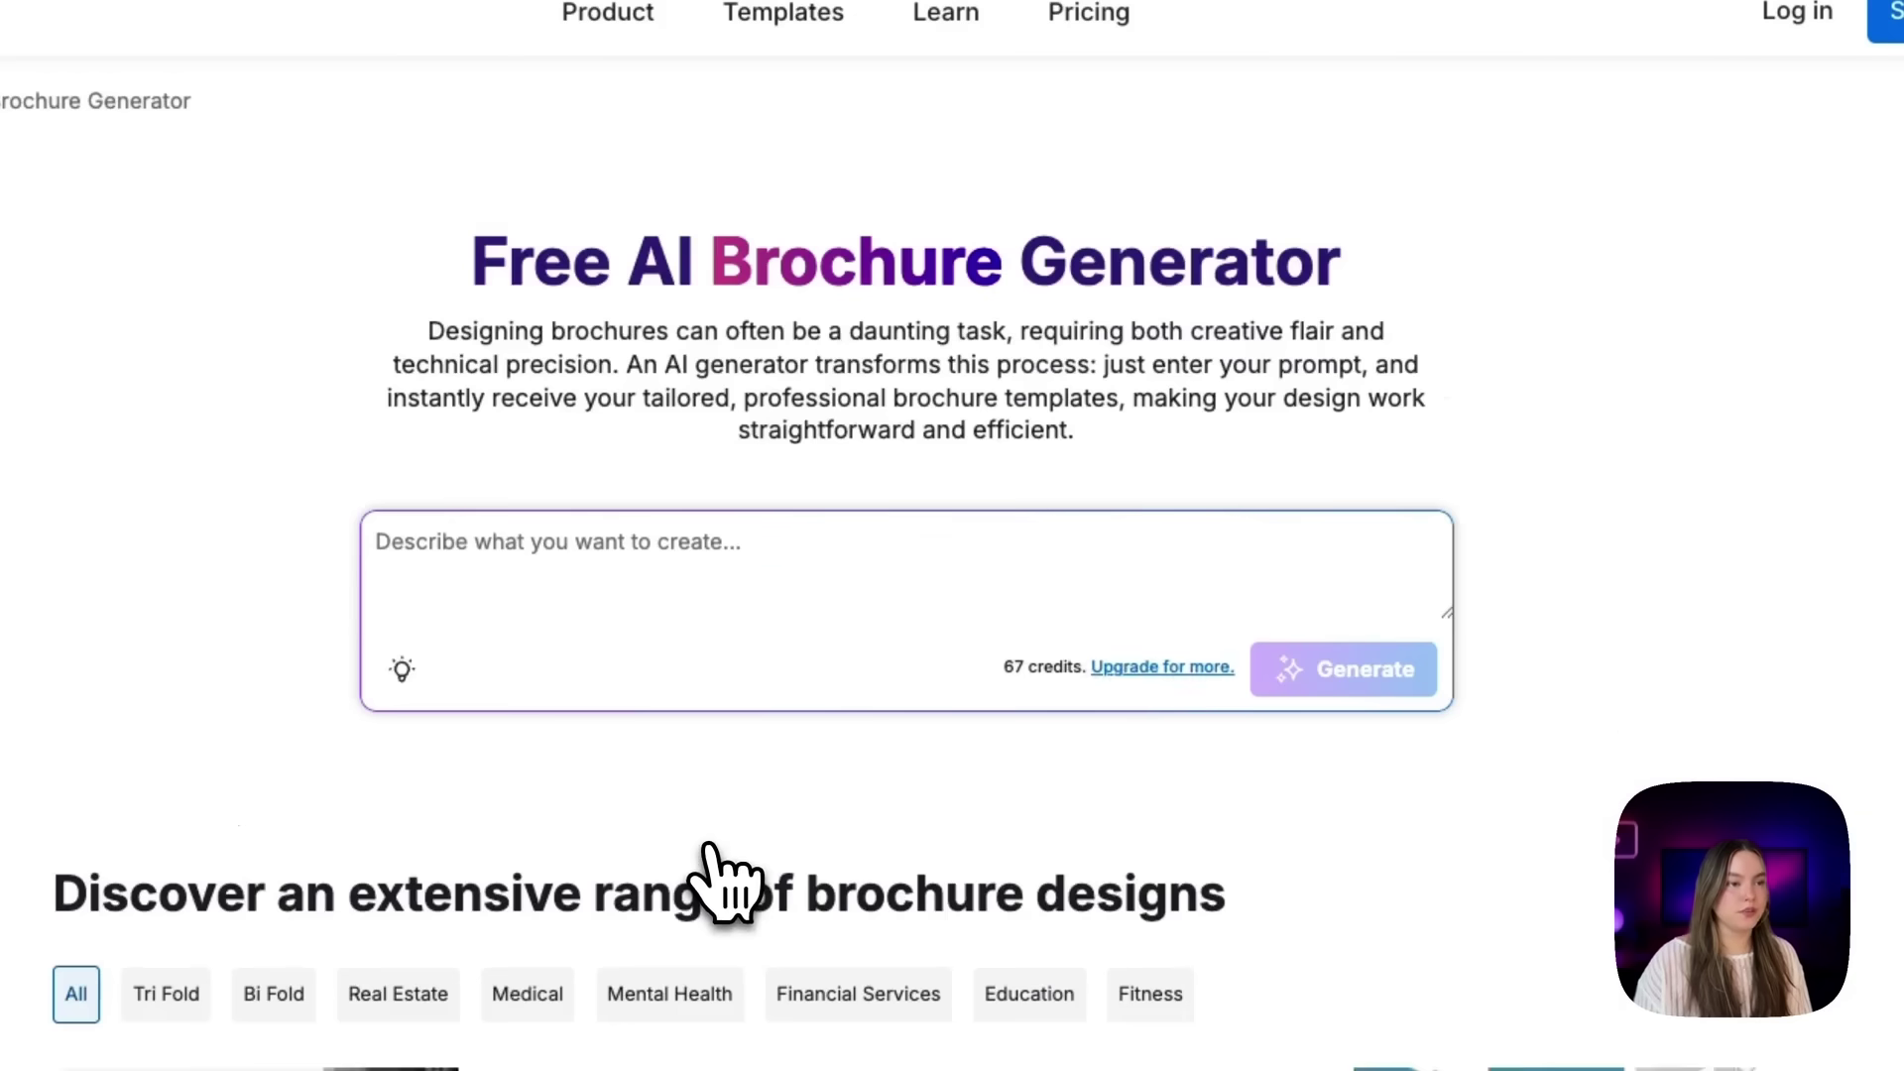
Generate a brochure from the prompt "Tri-fold brochure for a digtal marketing networking event in NYC".
left_click(694, 529)
type("T")
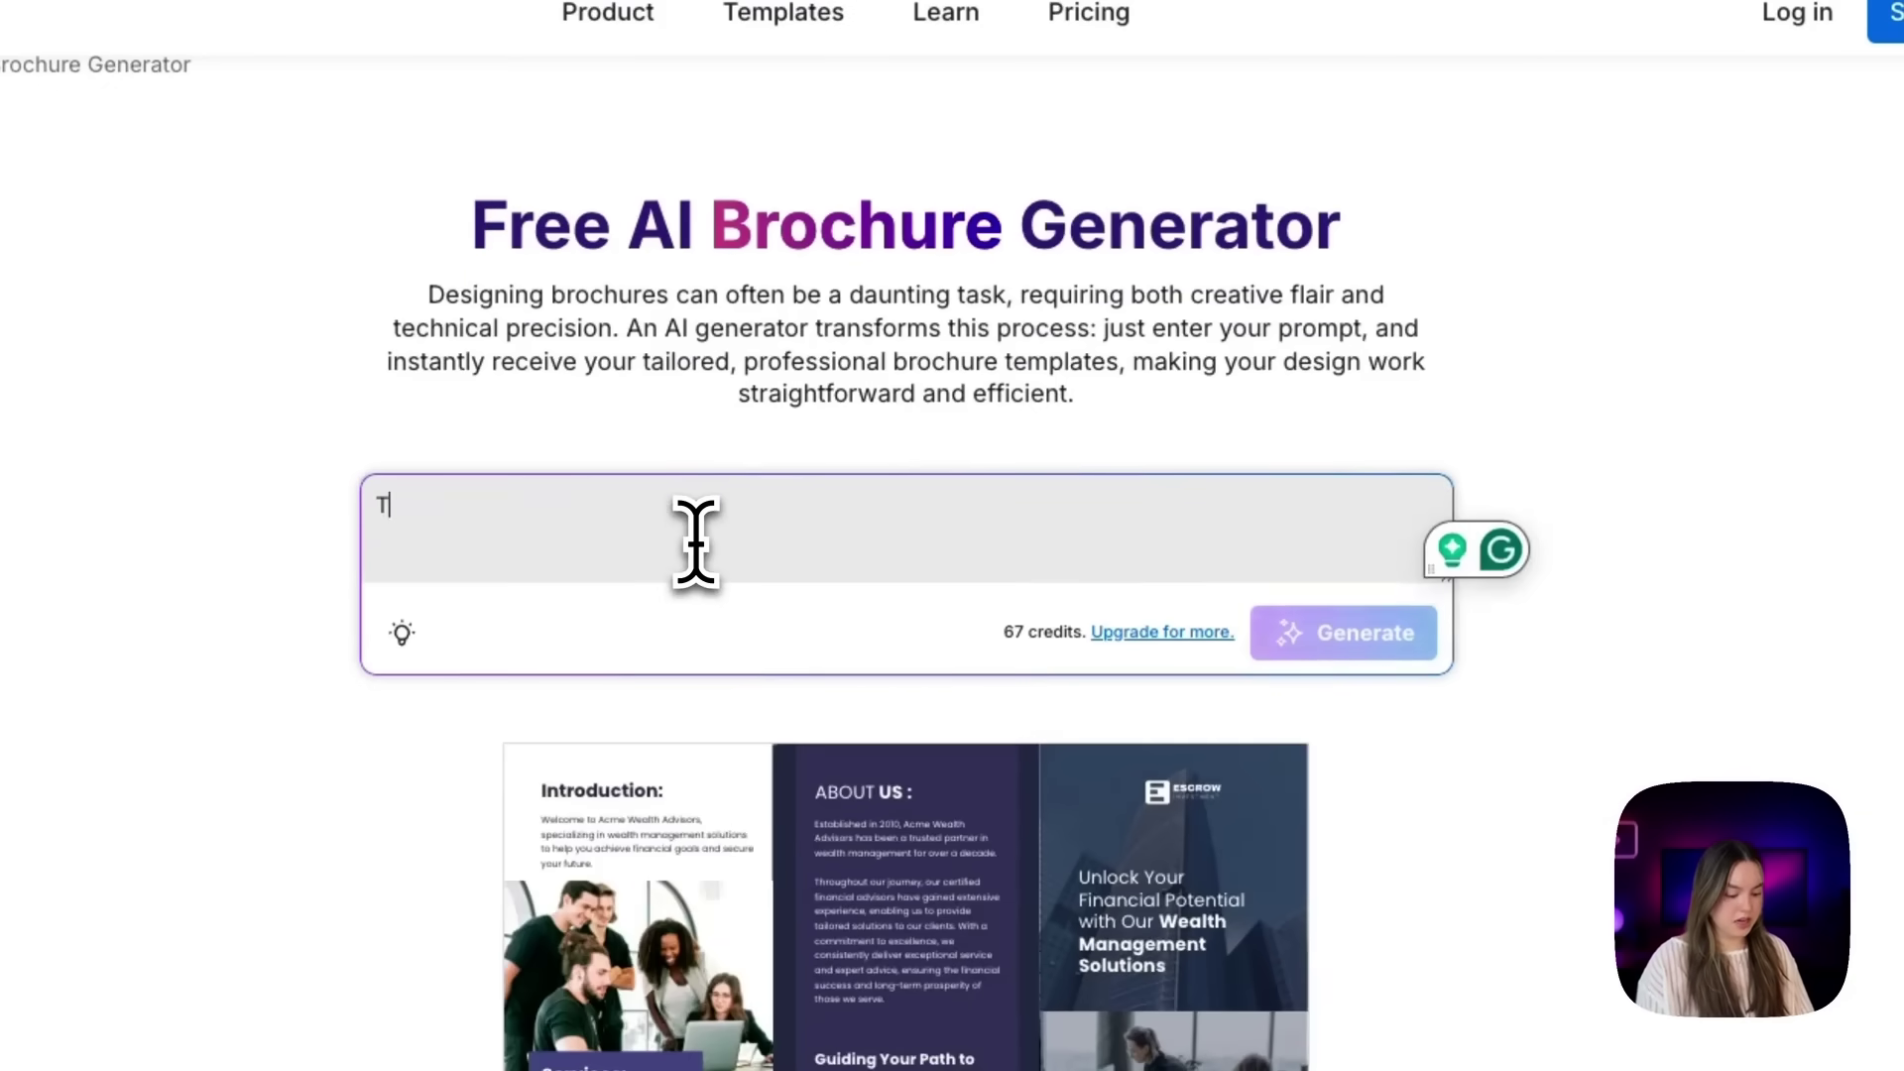
type("ri")
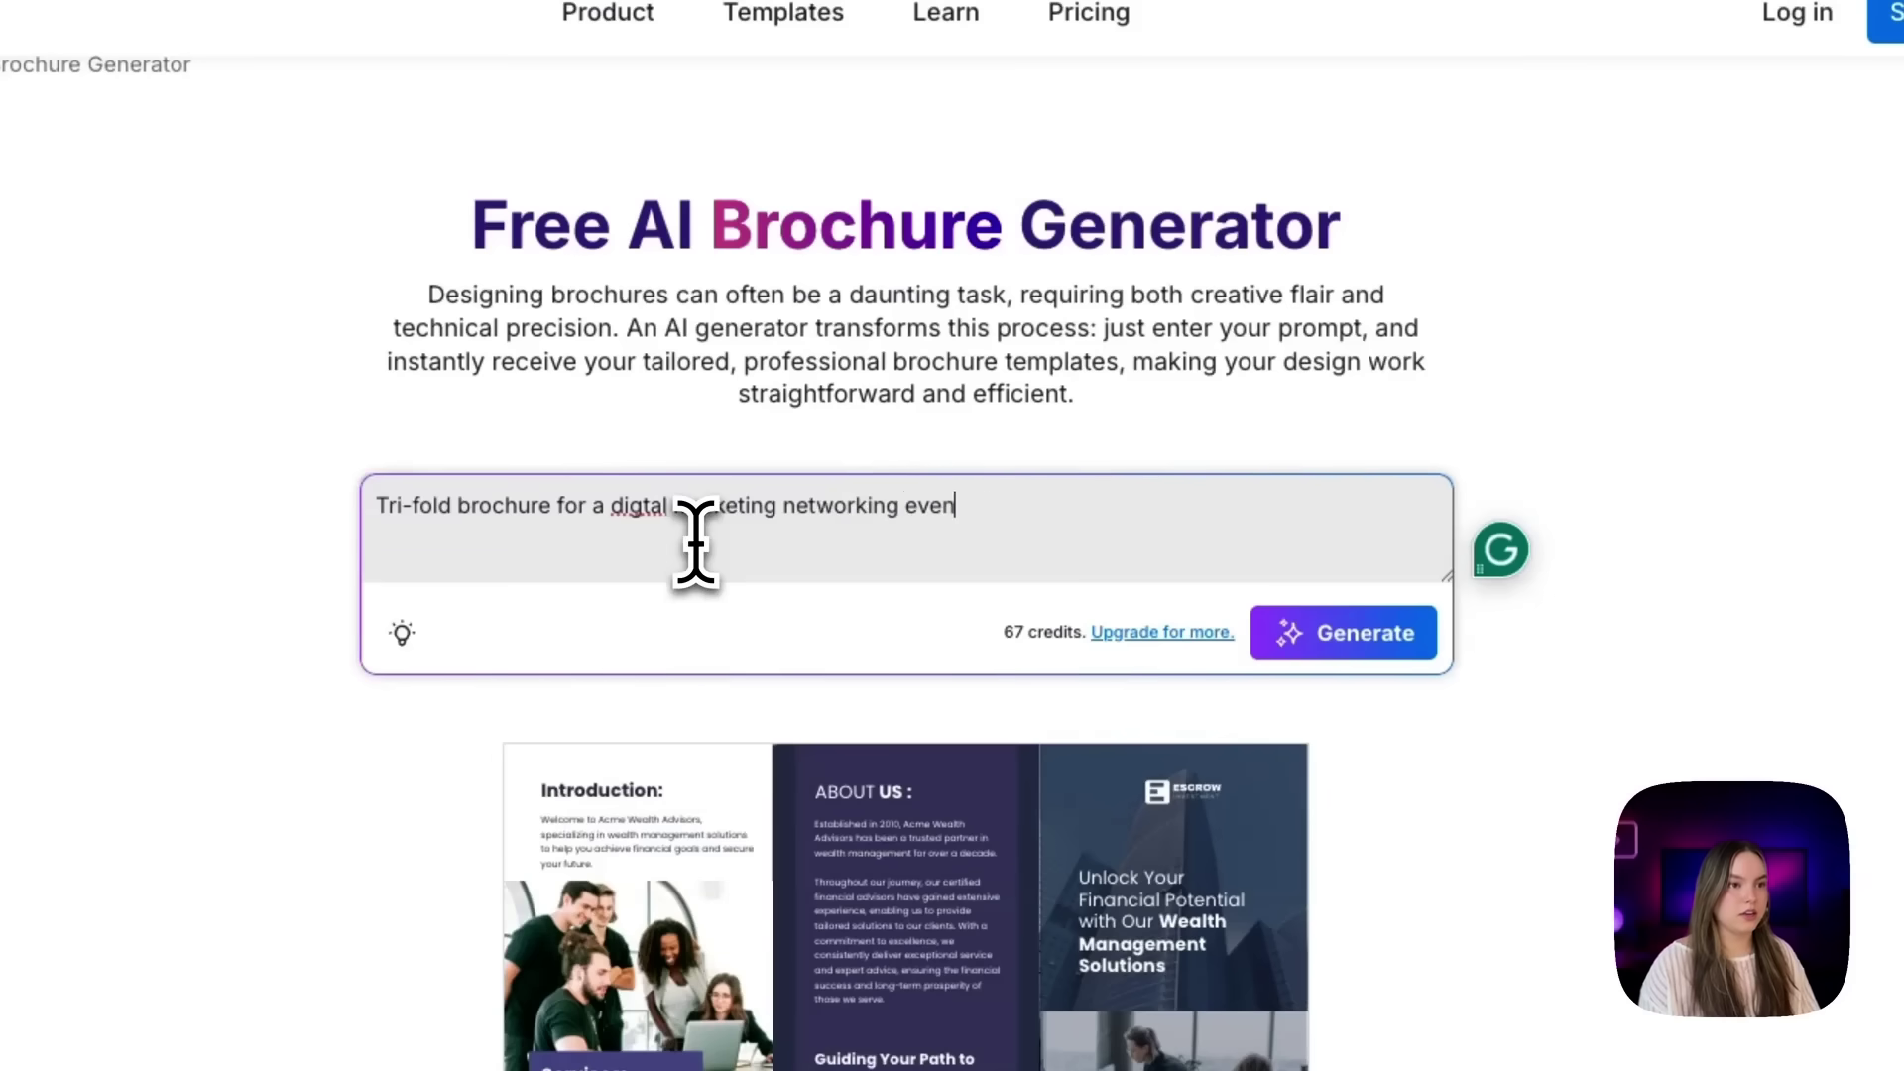
key("Return")
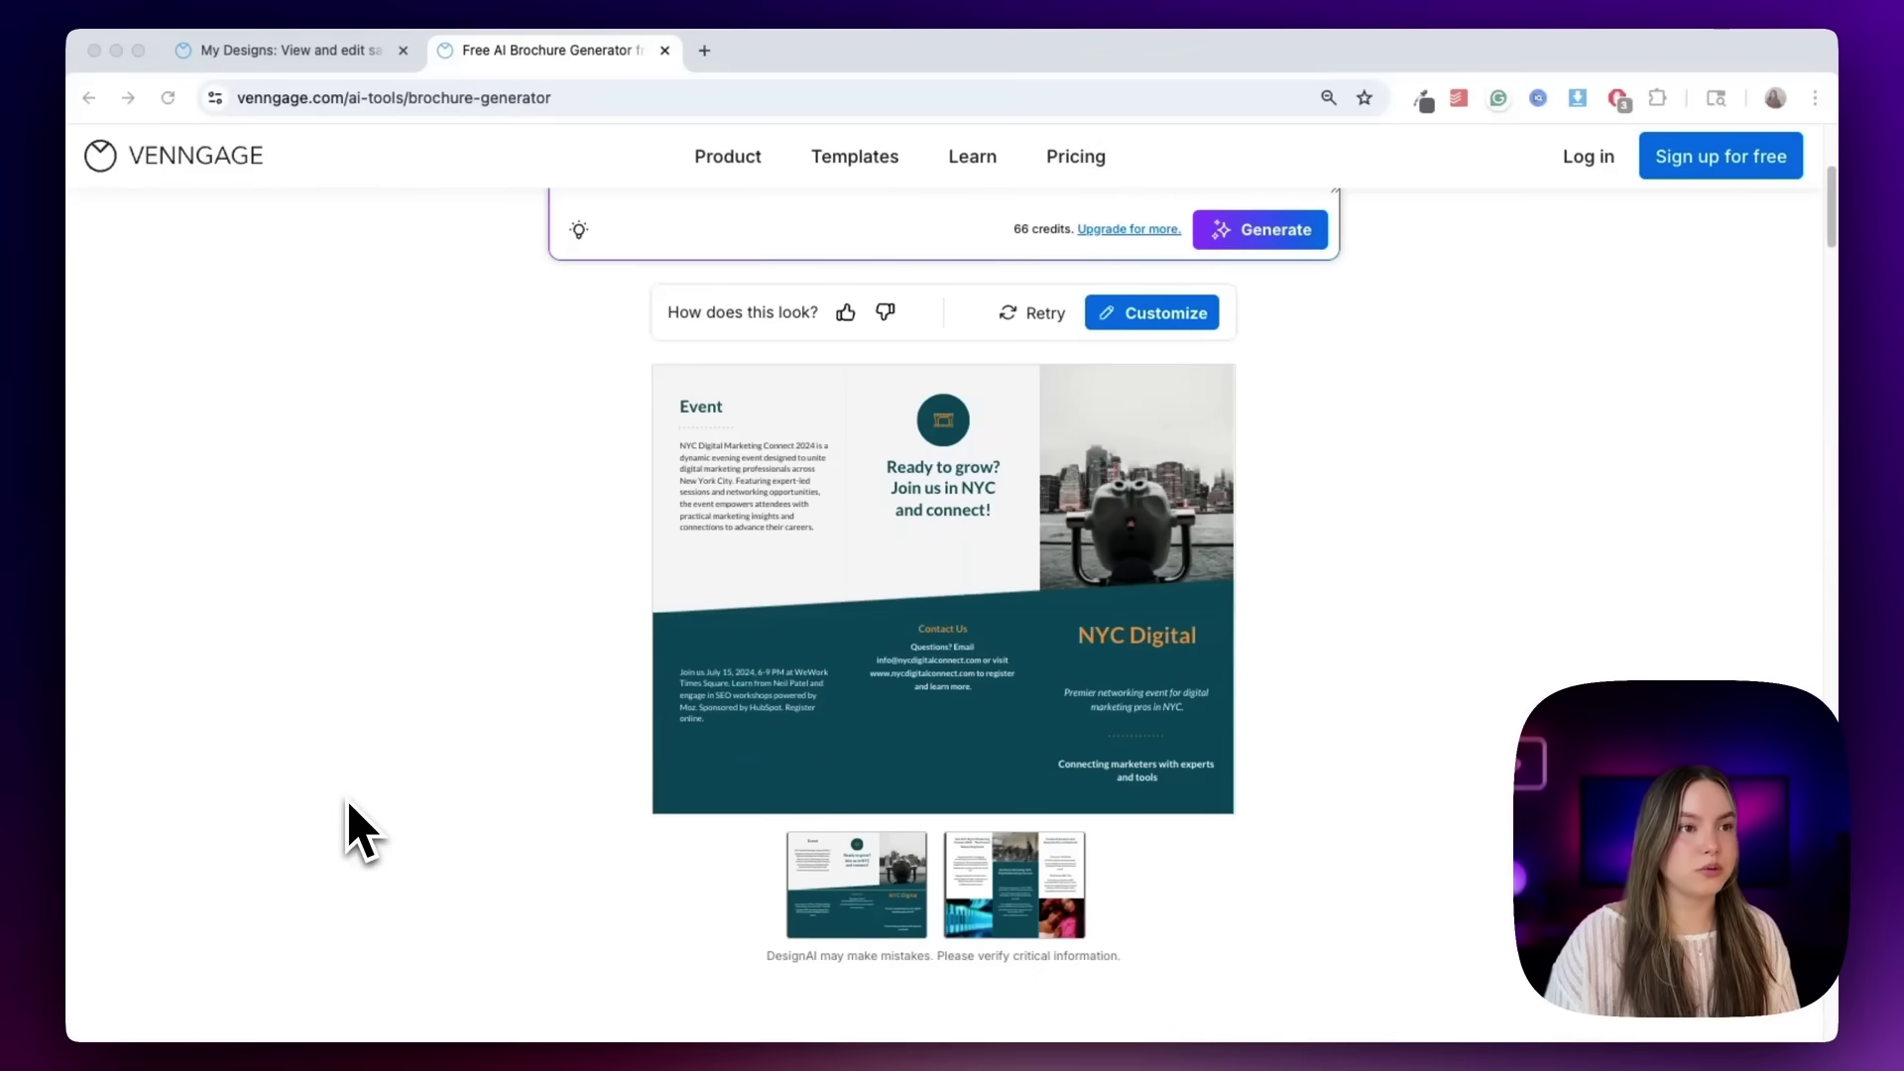
Review both pages of the generated brochure and open it in the editor for customization.
scroll(377, 833, "down", 1)
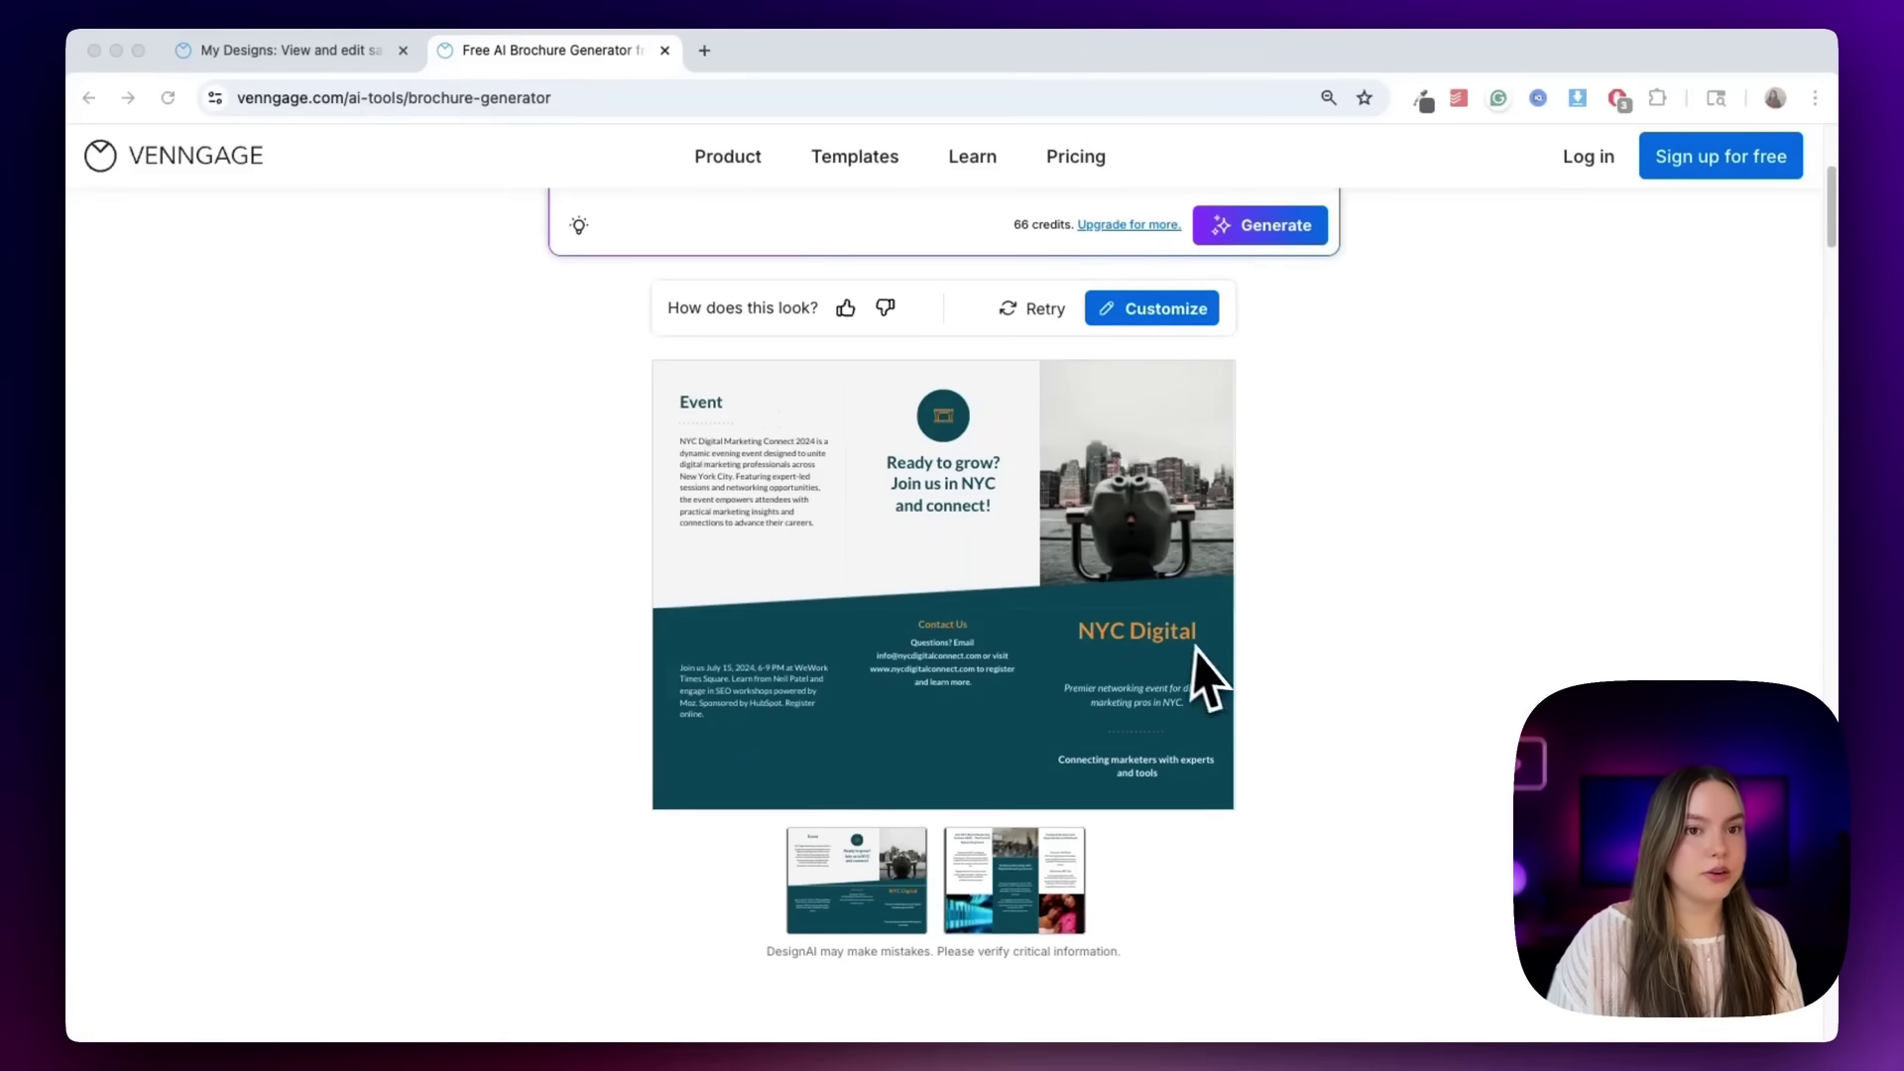
left_click(1018, 888)
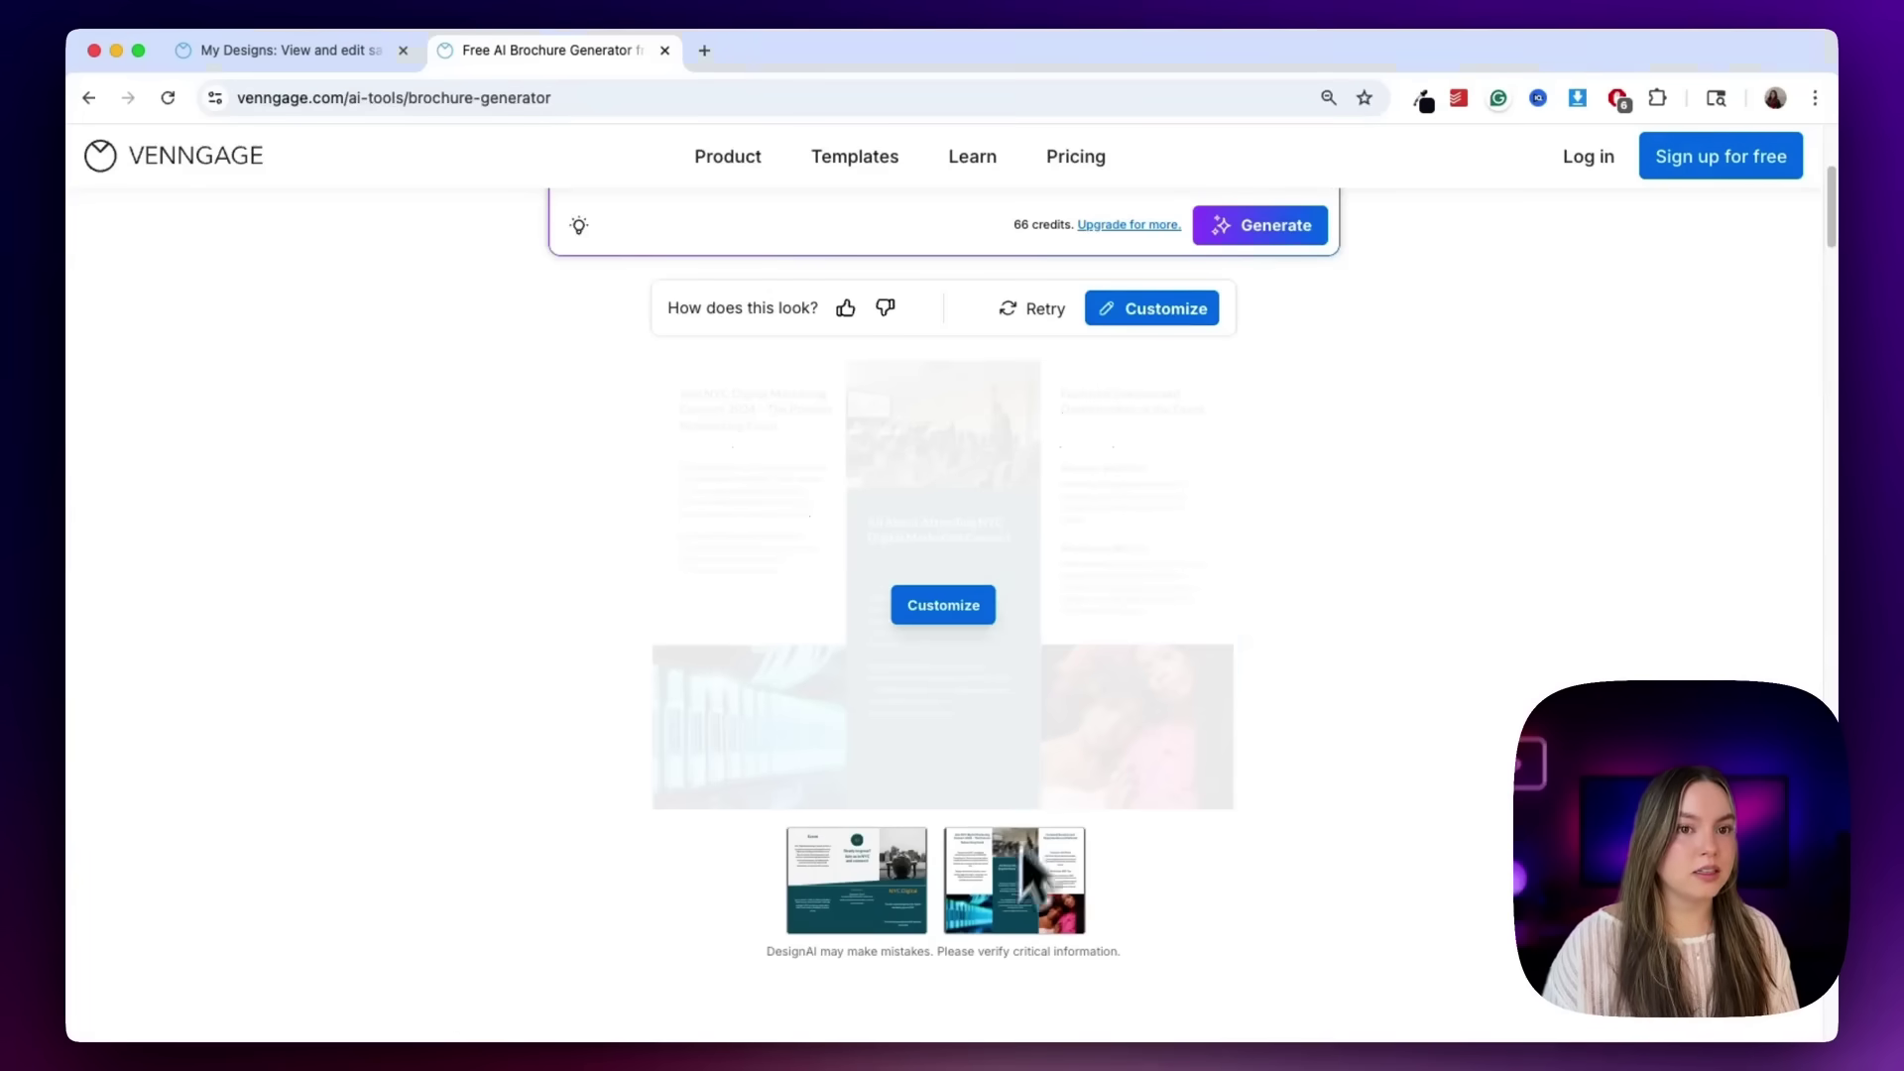
scroll(1338, 763, "up", 1)
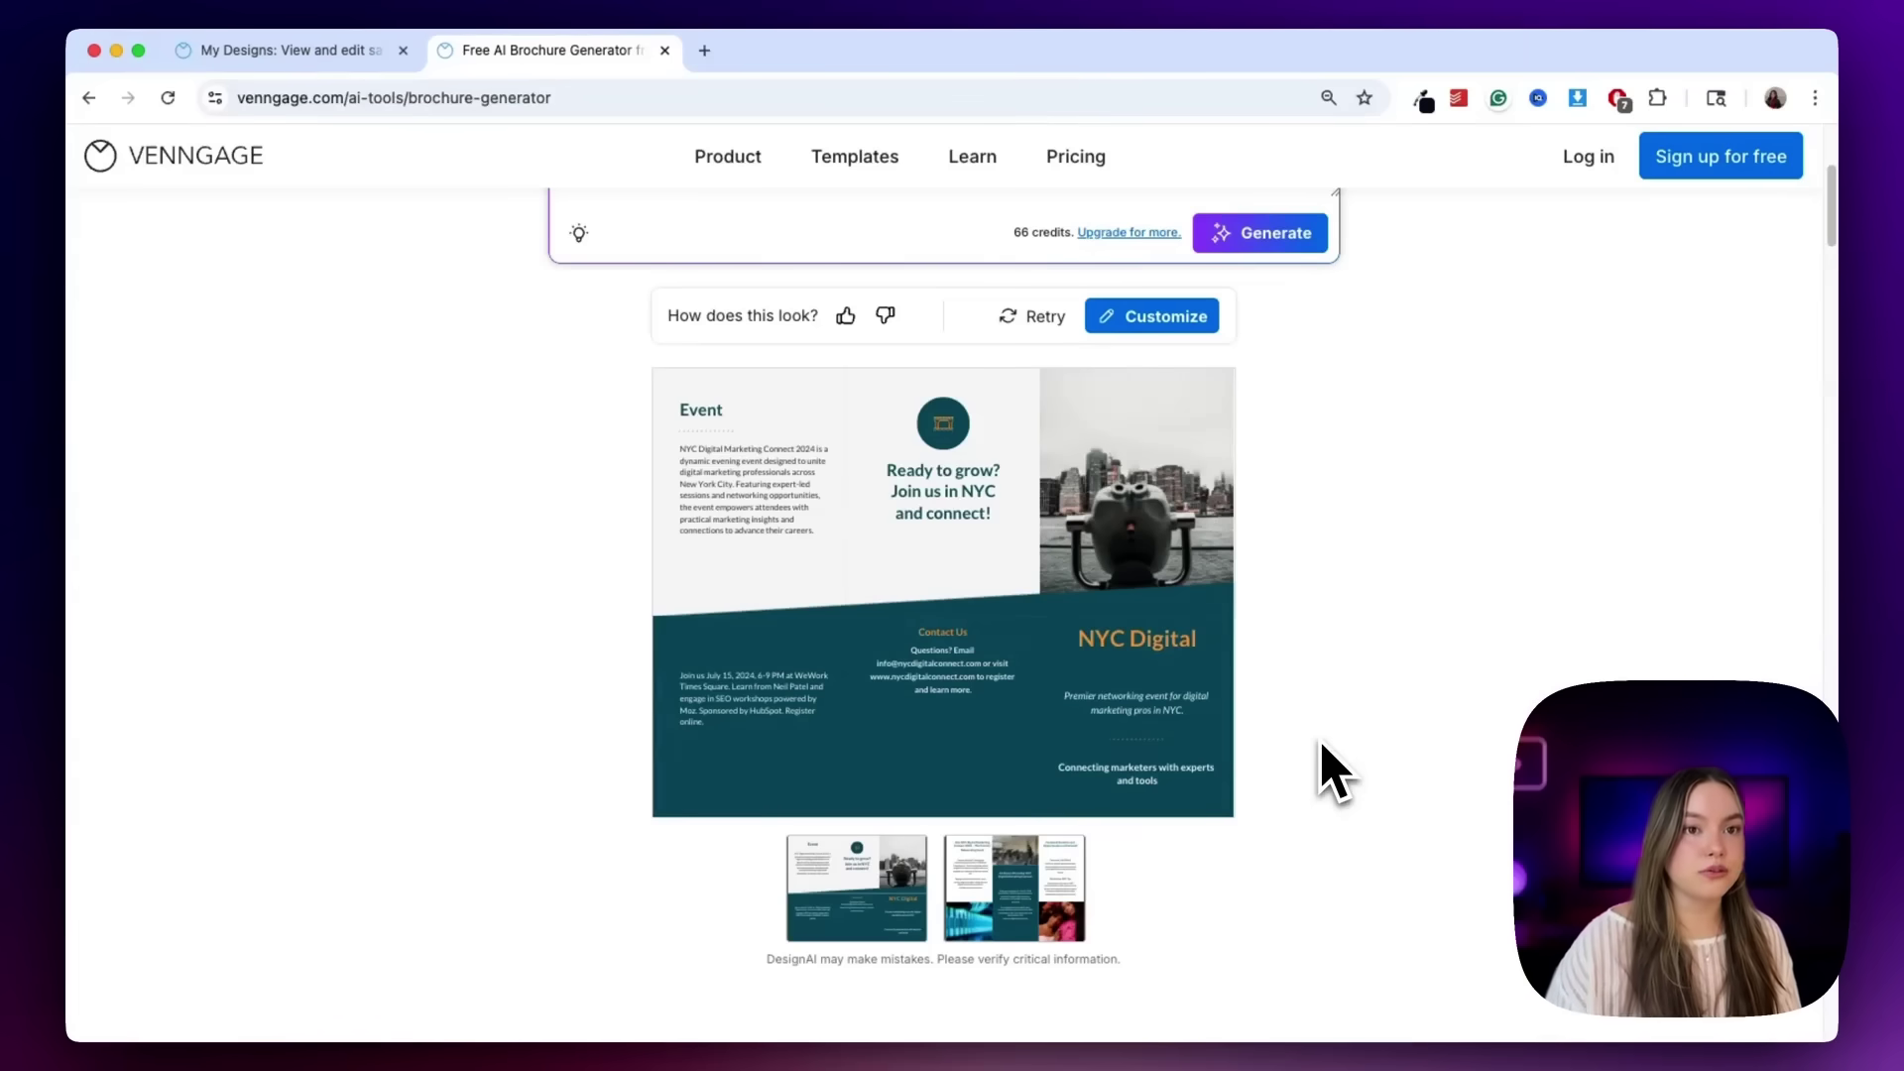
left_click(1065, 889)
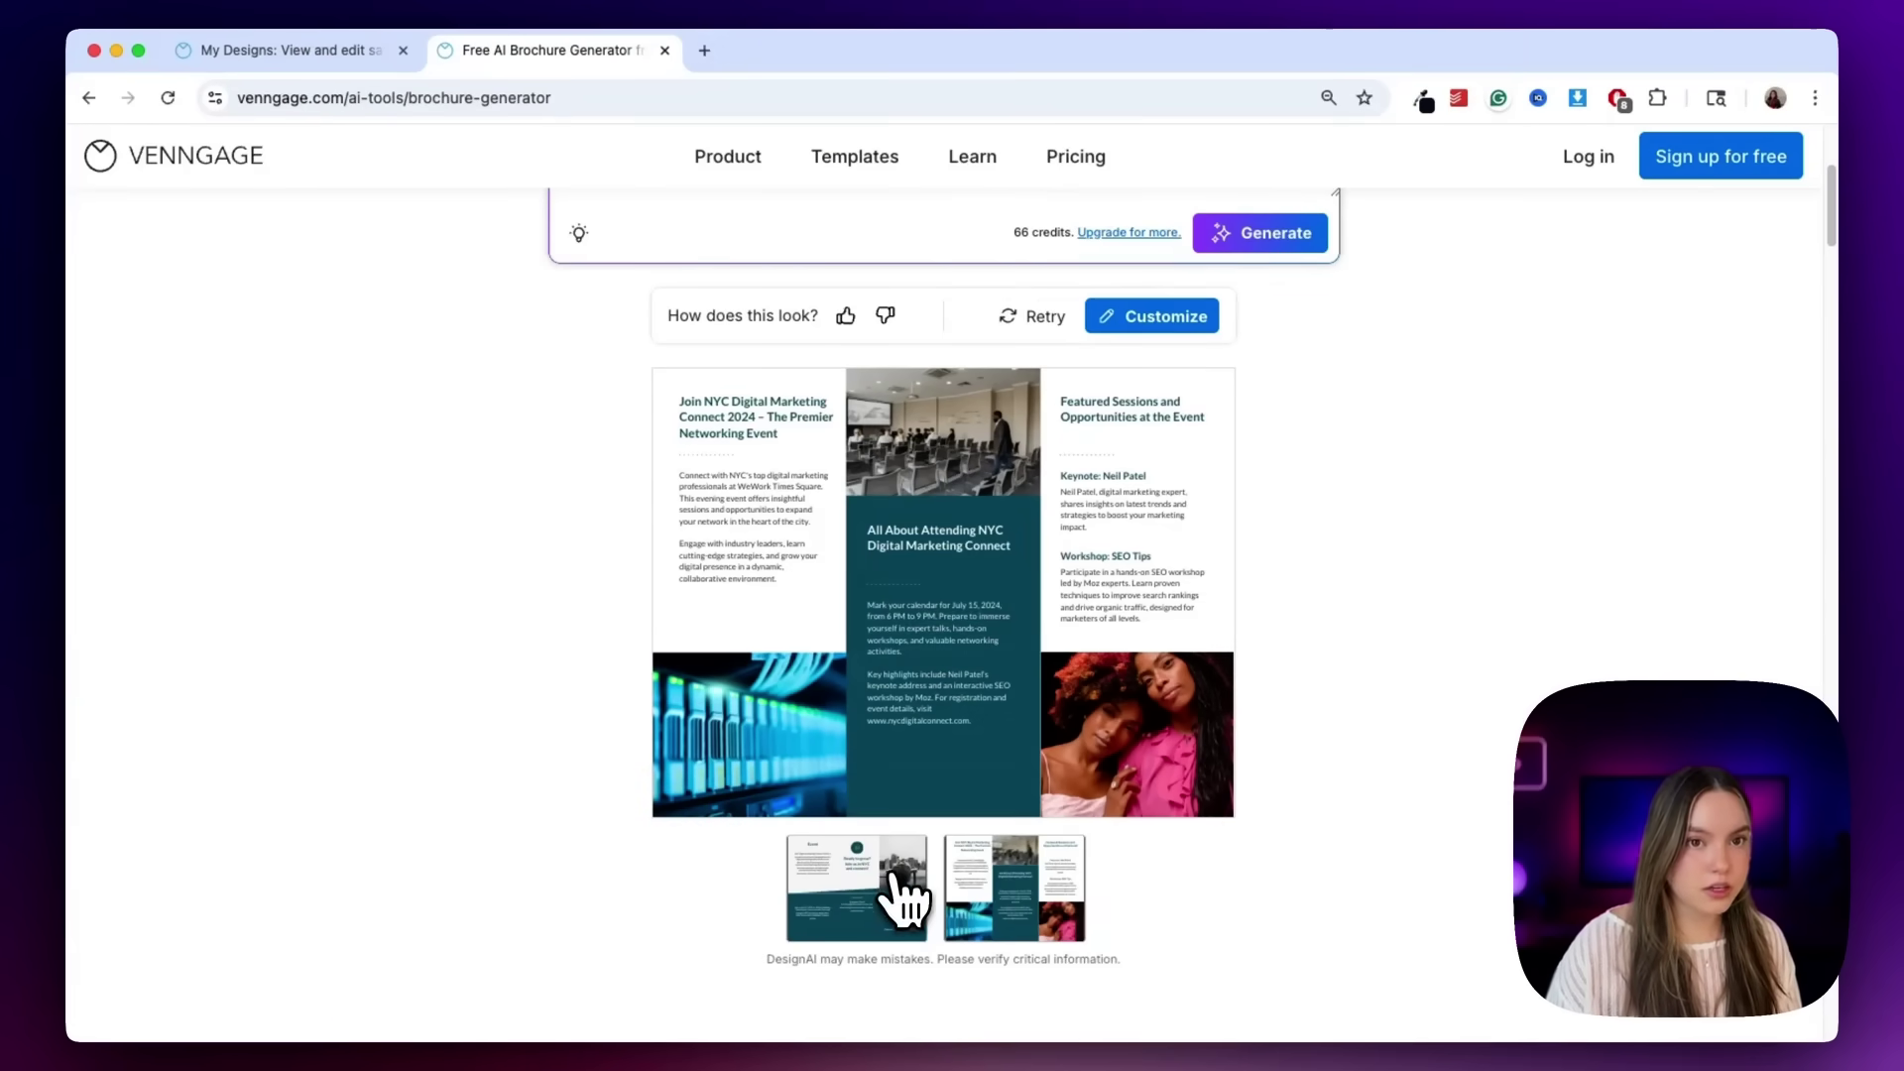
scroll(1262, 464, "up", 1)
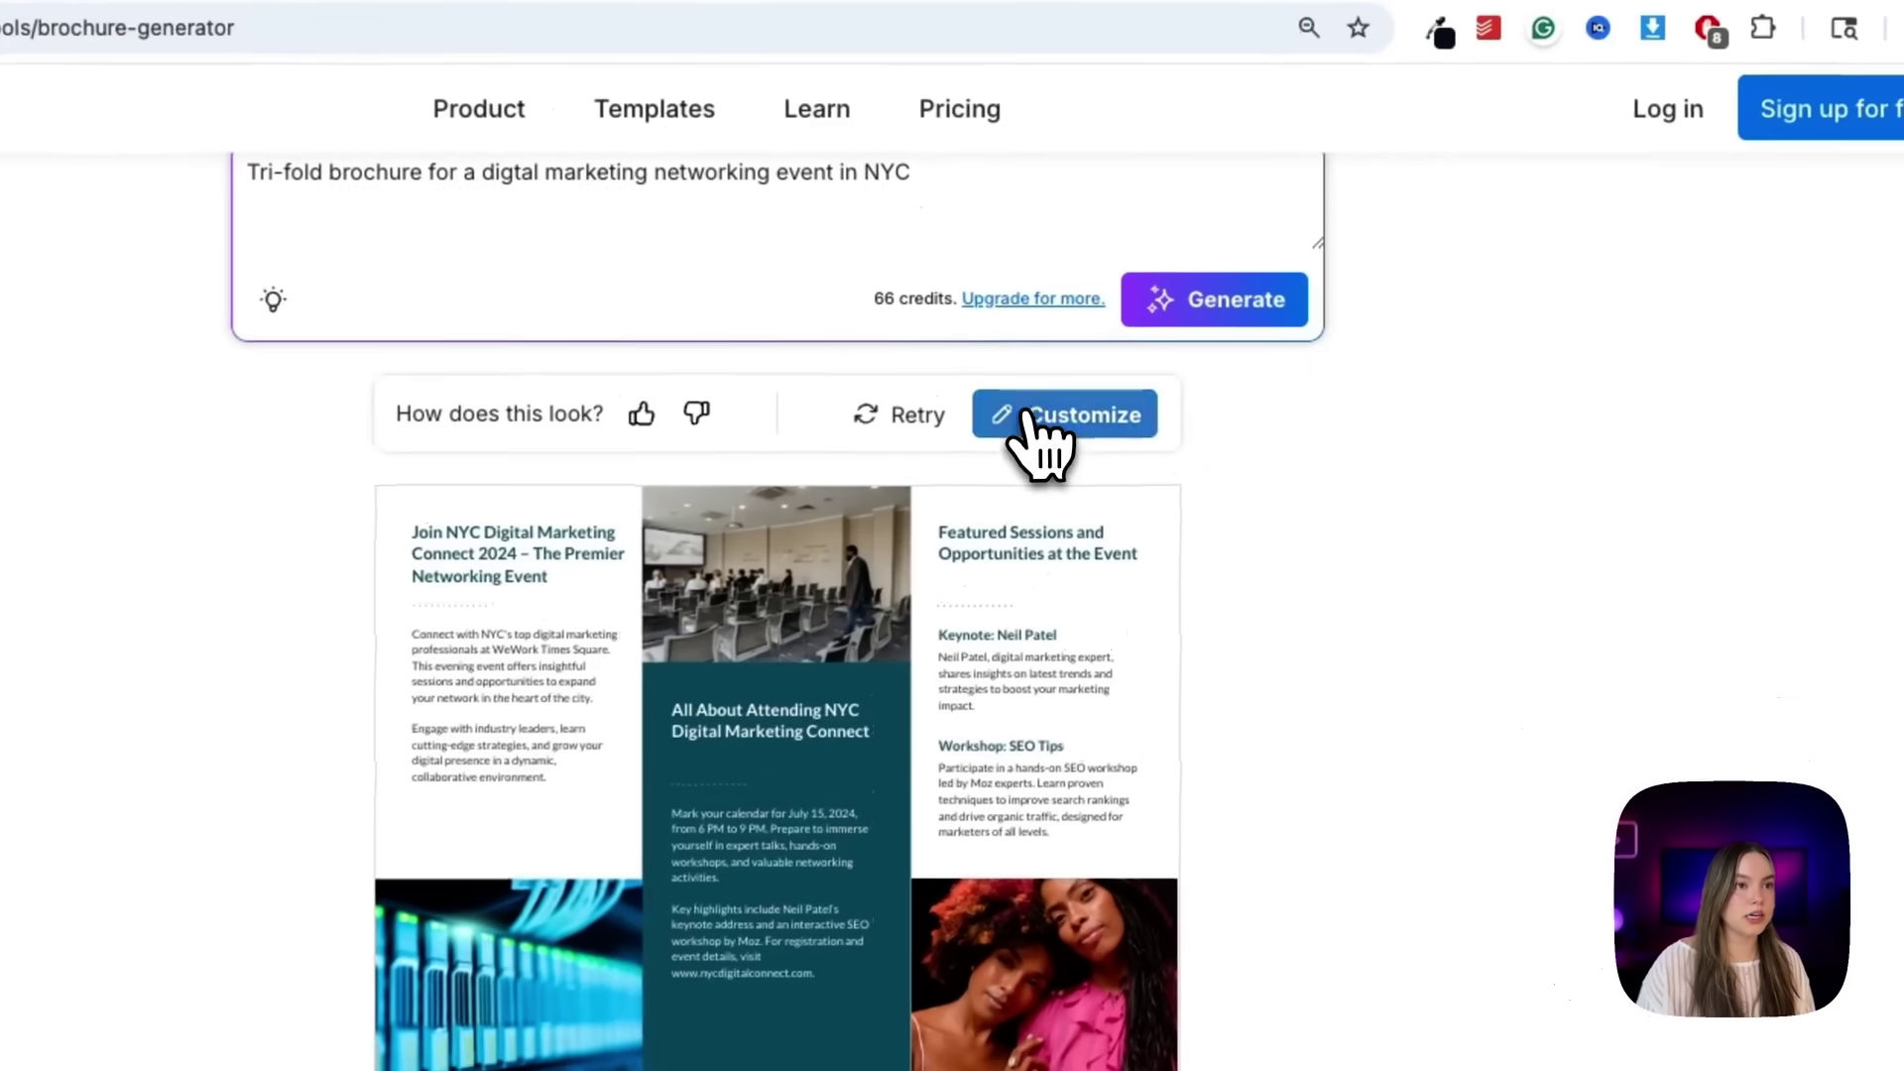
left_click(1129, 378)
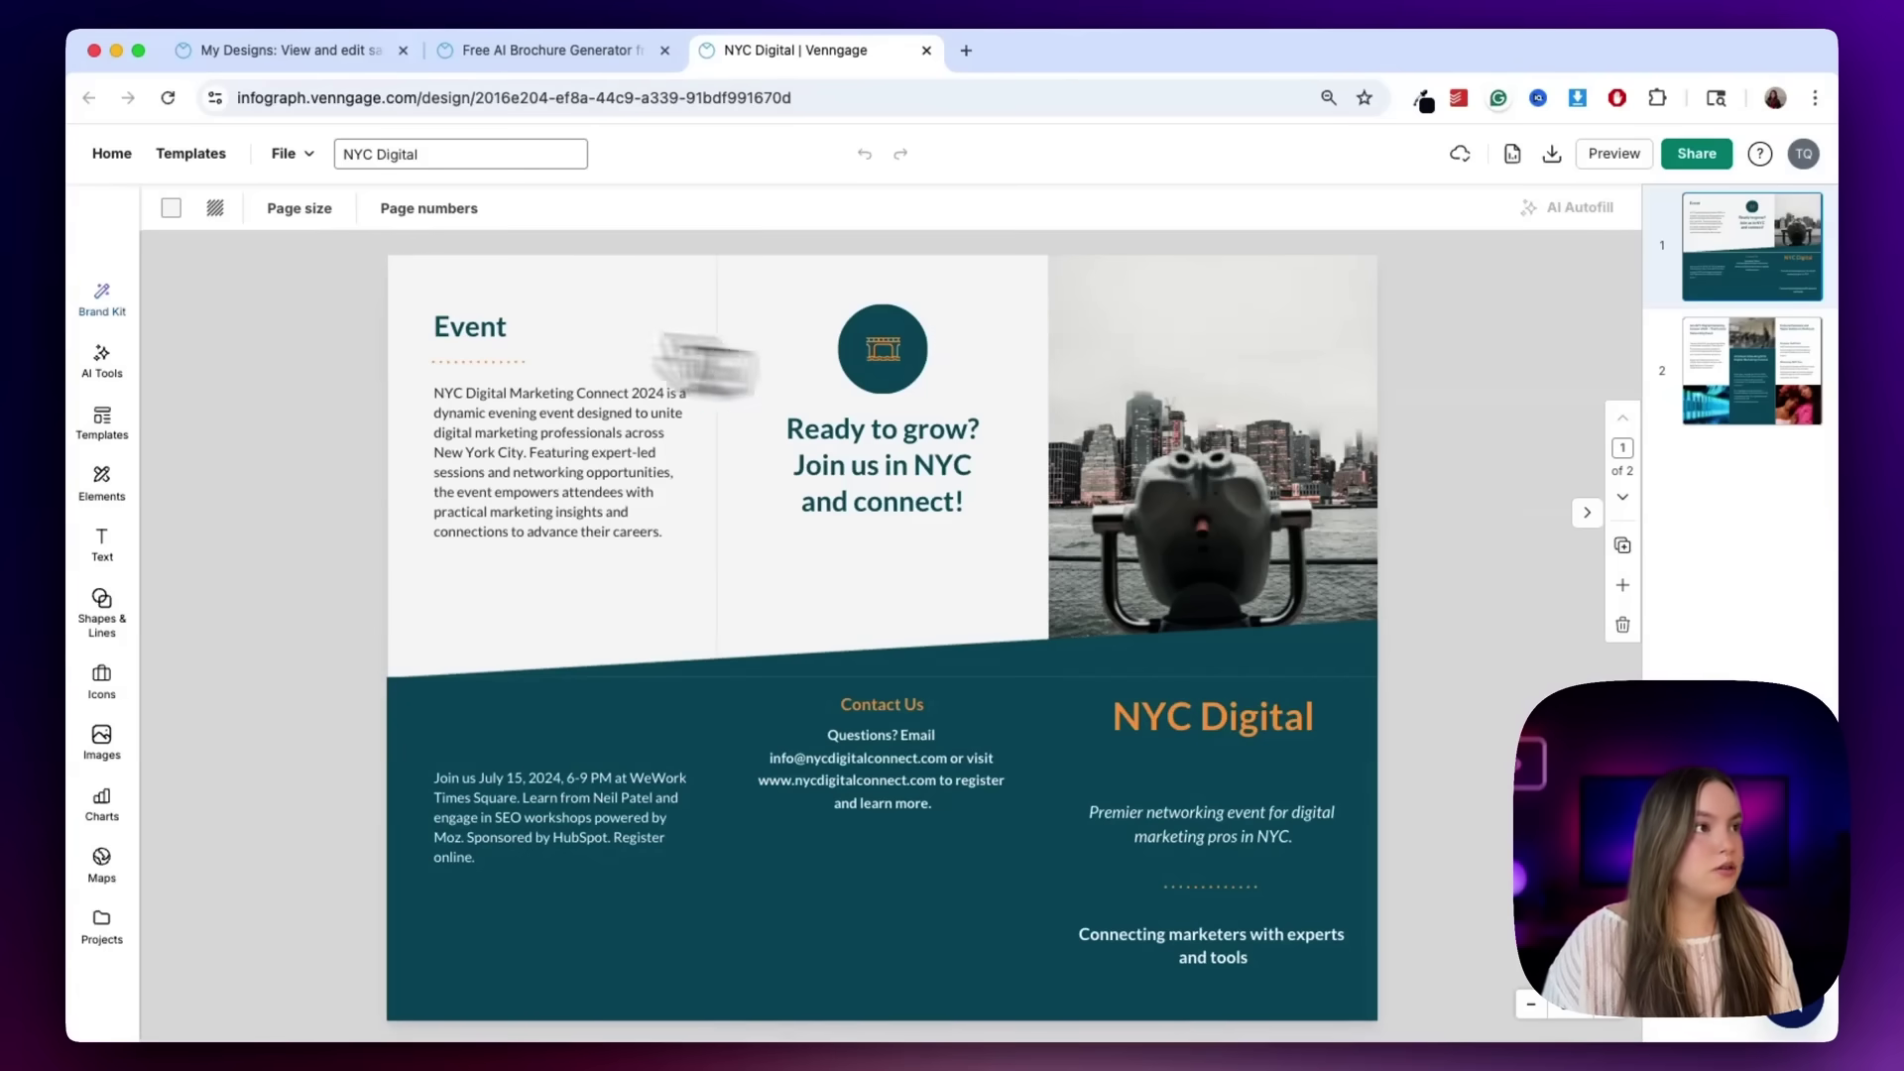
Generate AI images in the Cinematic style from the prompt "modern marketing workshop".
left_click(115, 297)
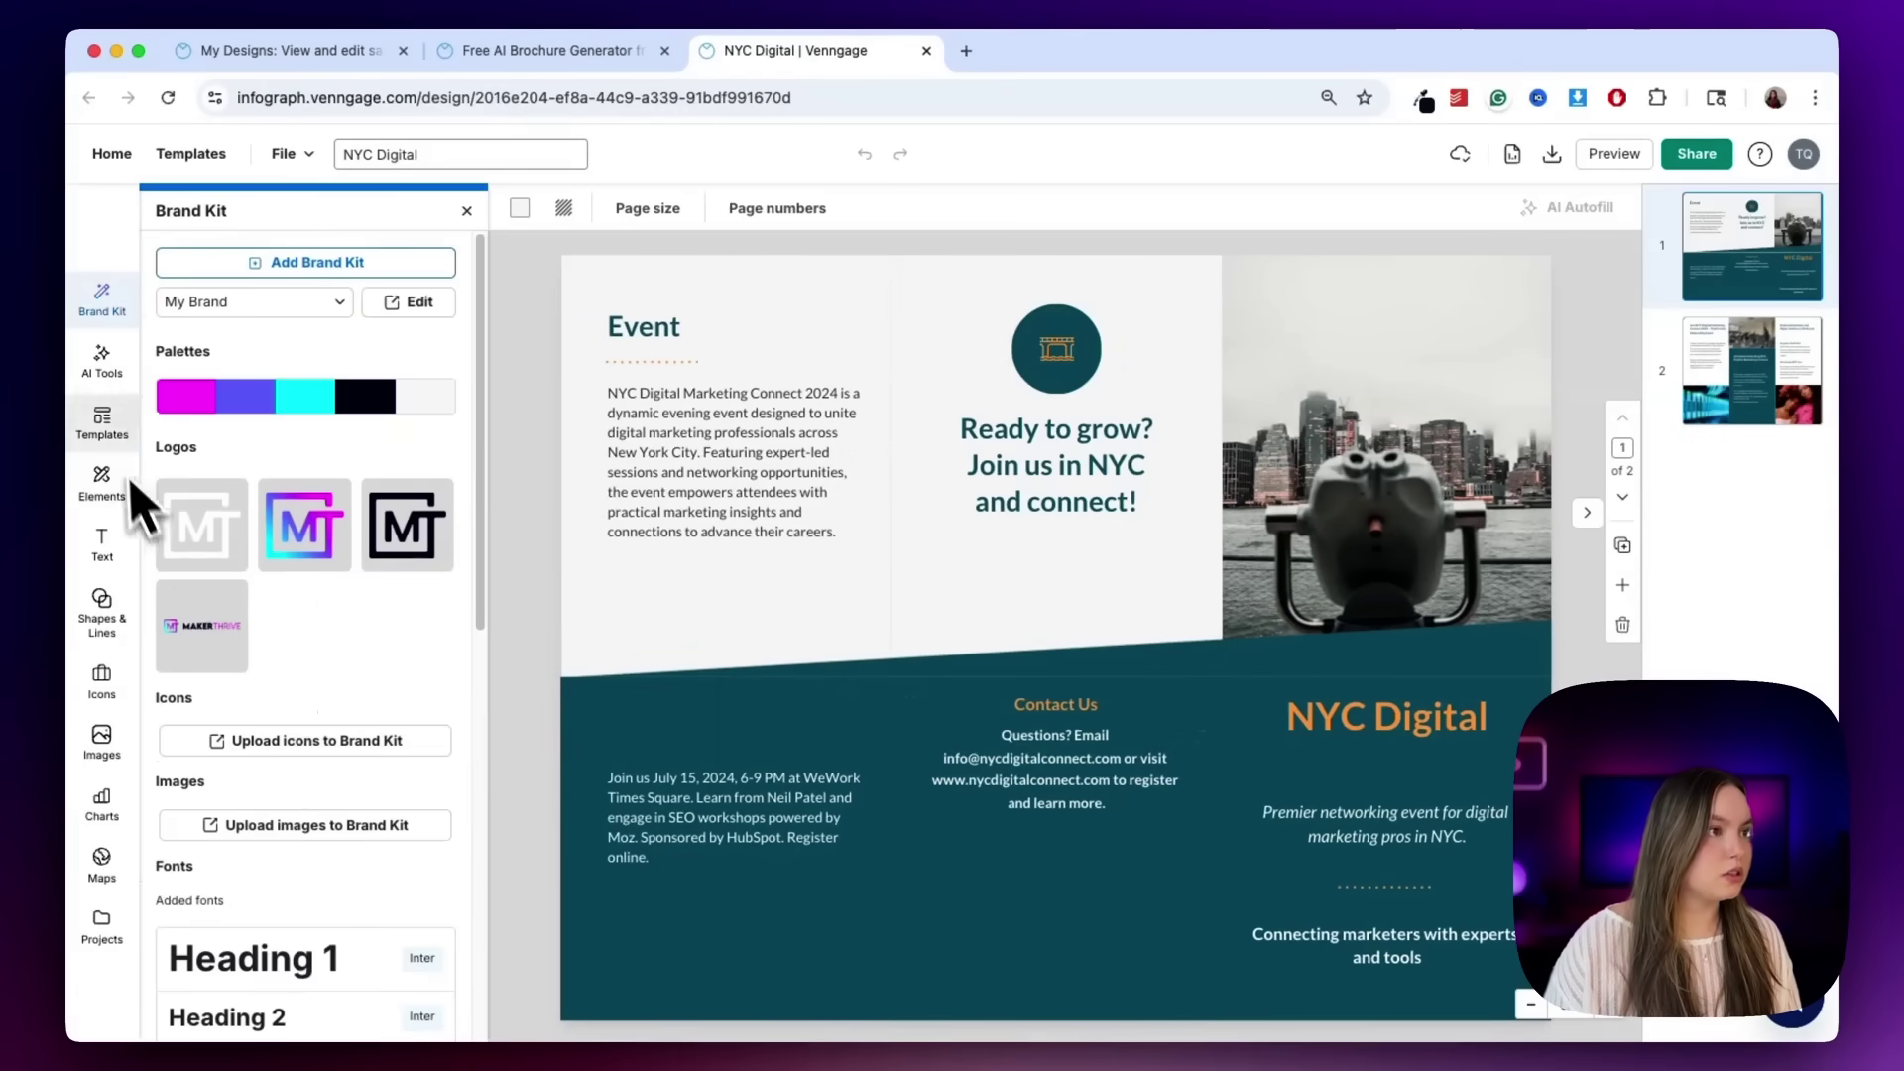
left_click(105, 369)
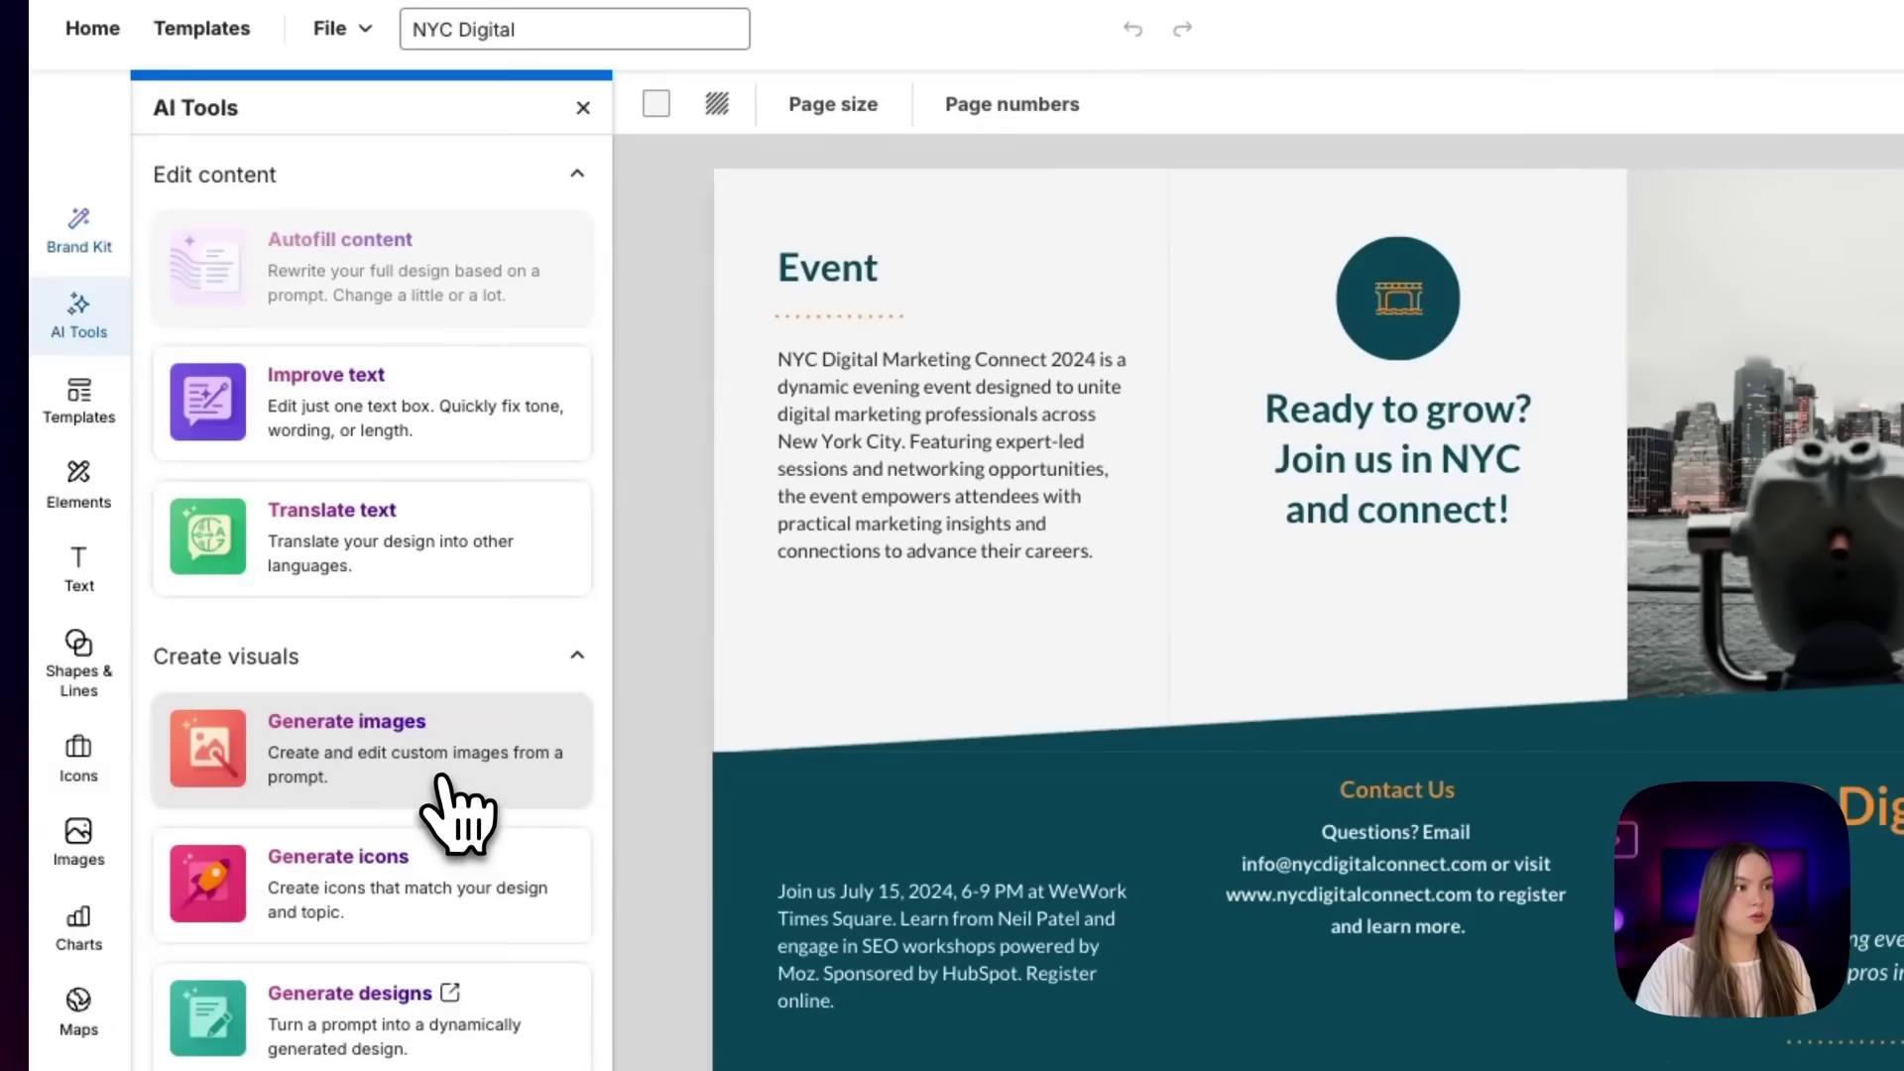
left_click(451, 813)
left_click(383, 255)
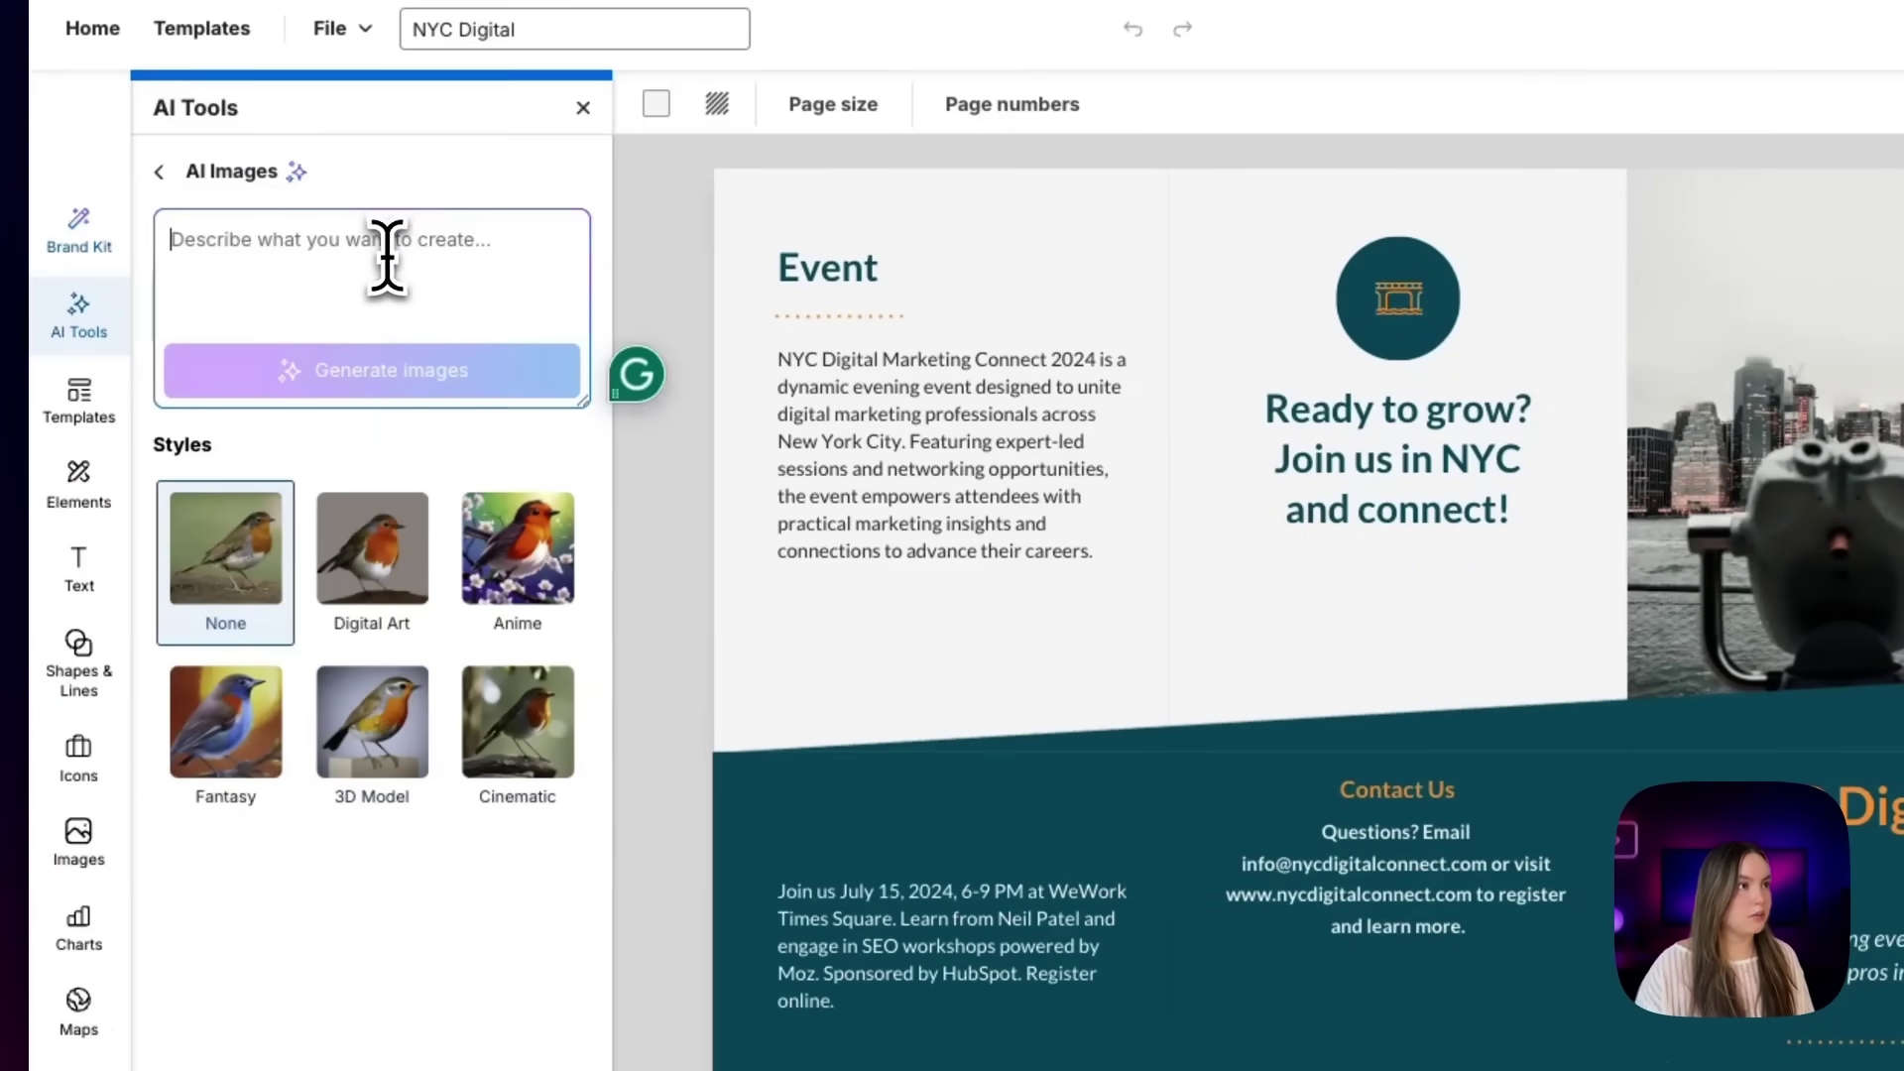
type("modern market")
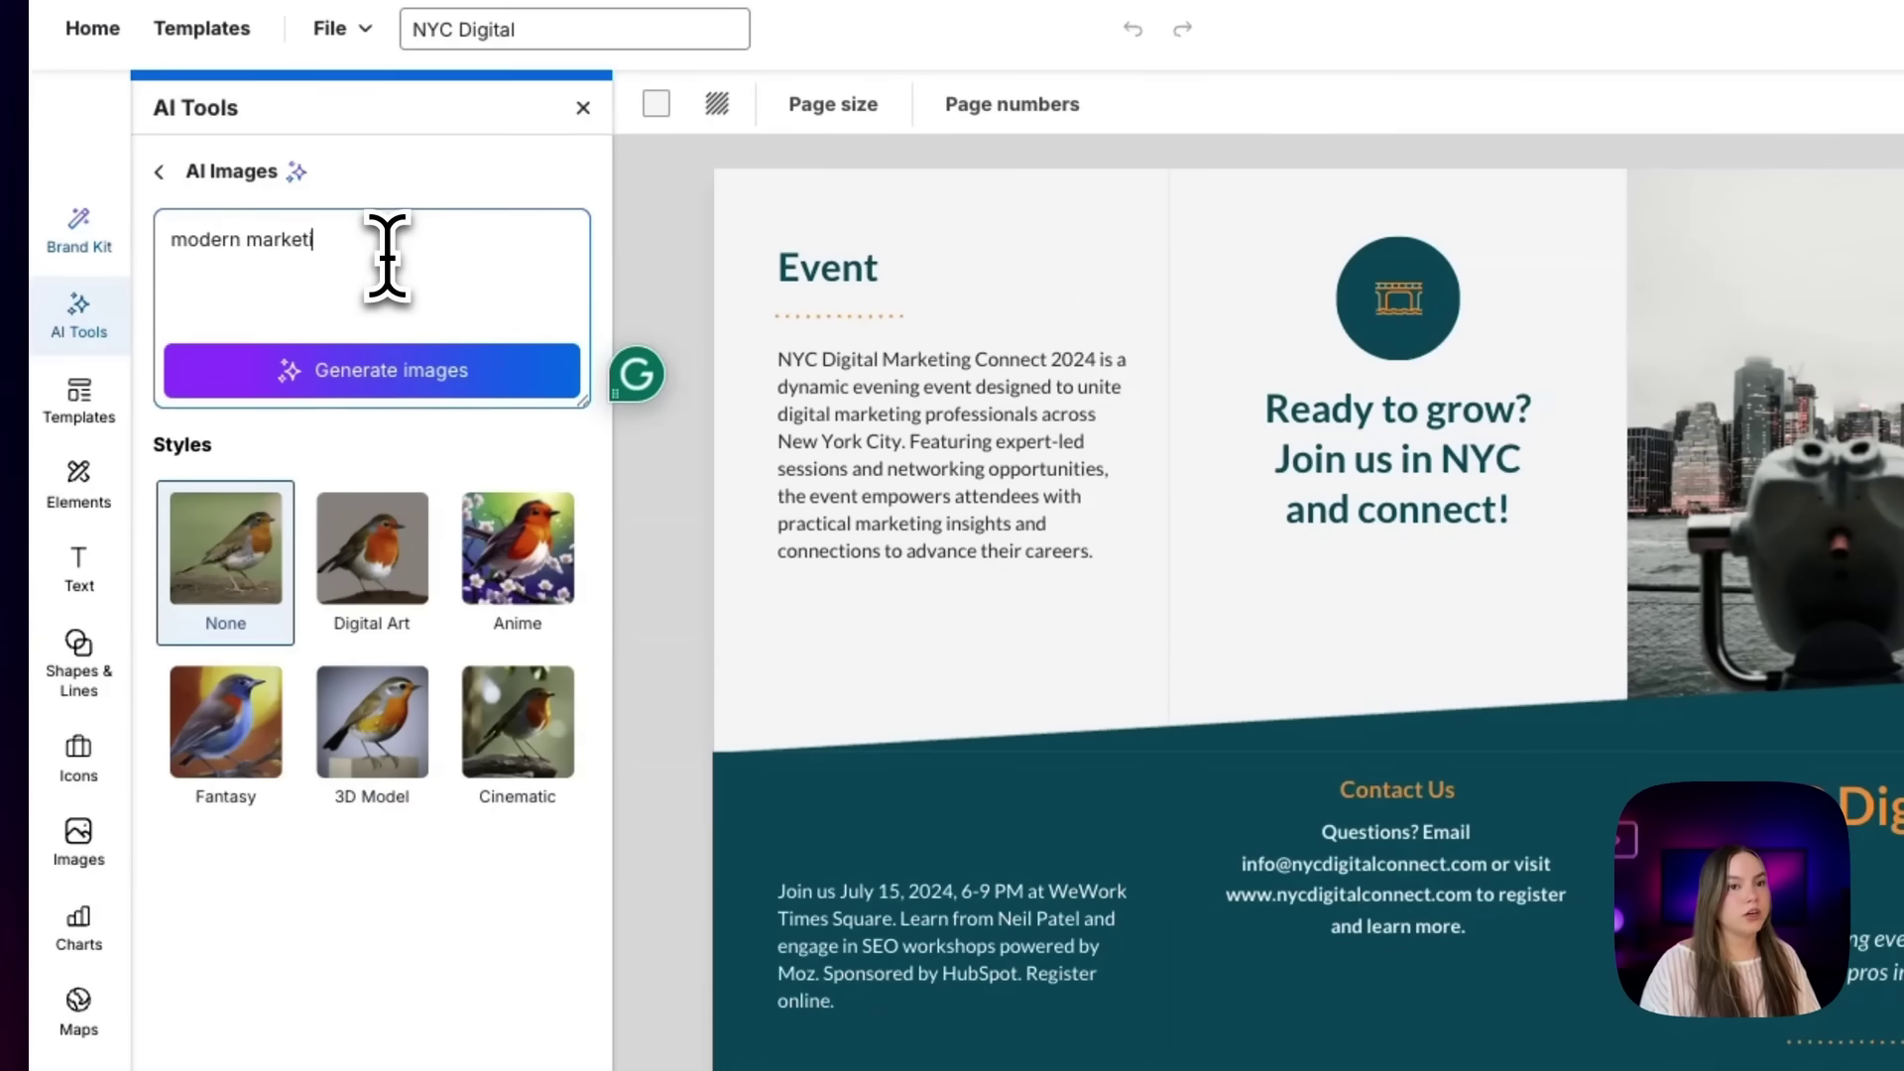
type("ing workshop")
left_click(517, 720)
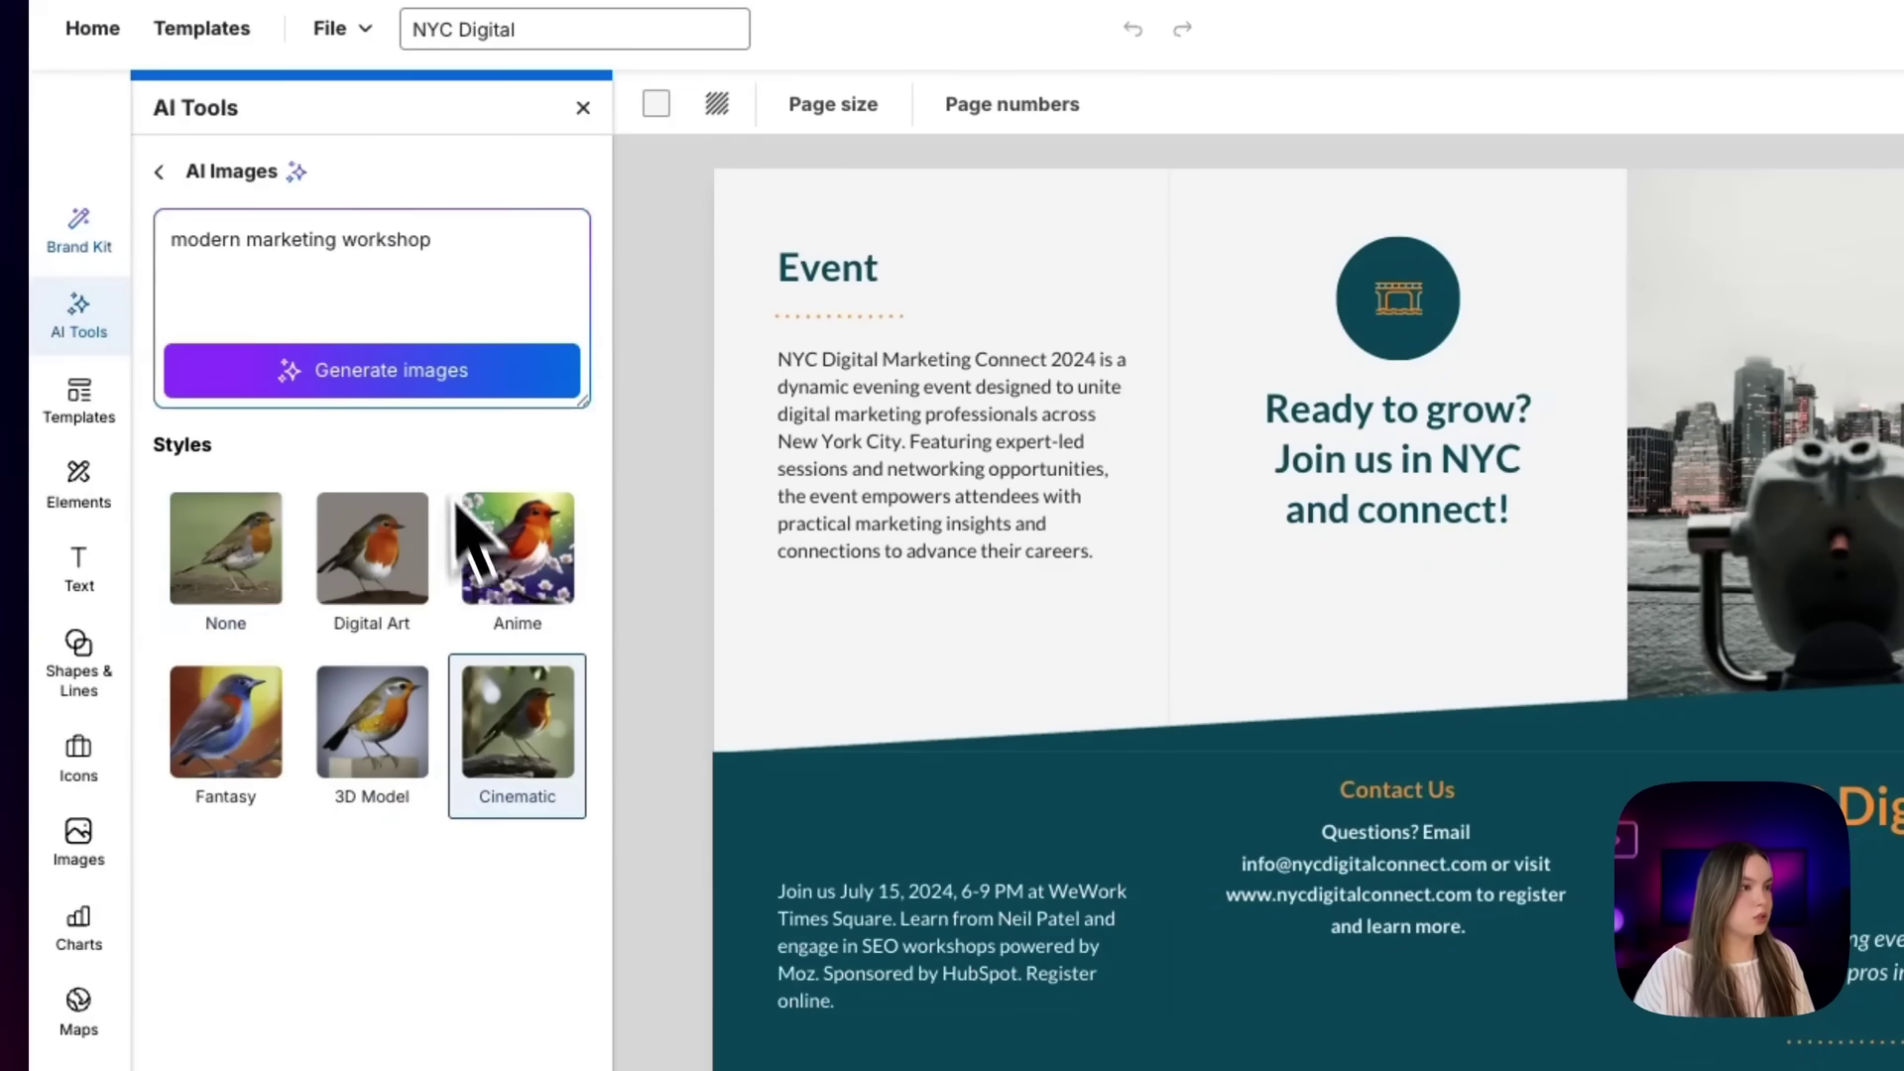
left_click(401, 380)
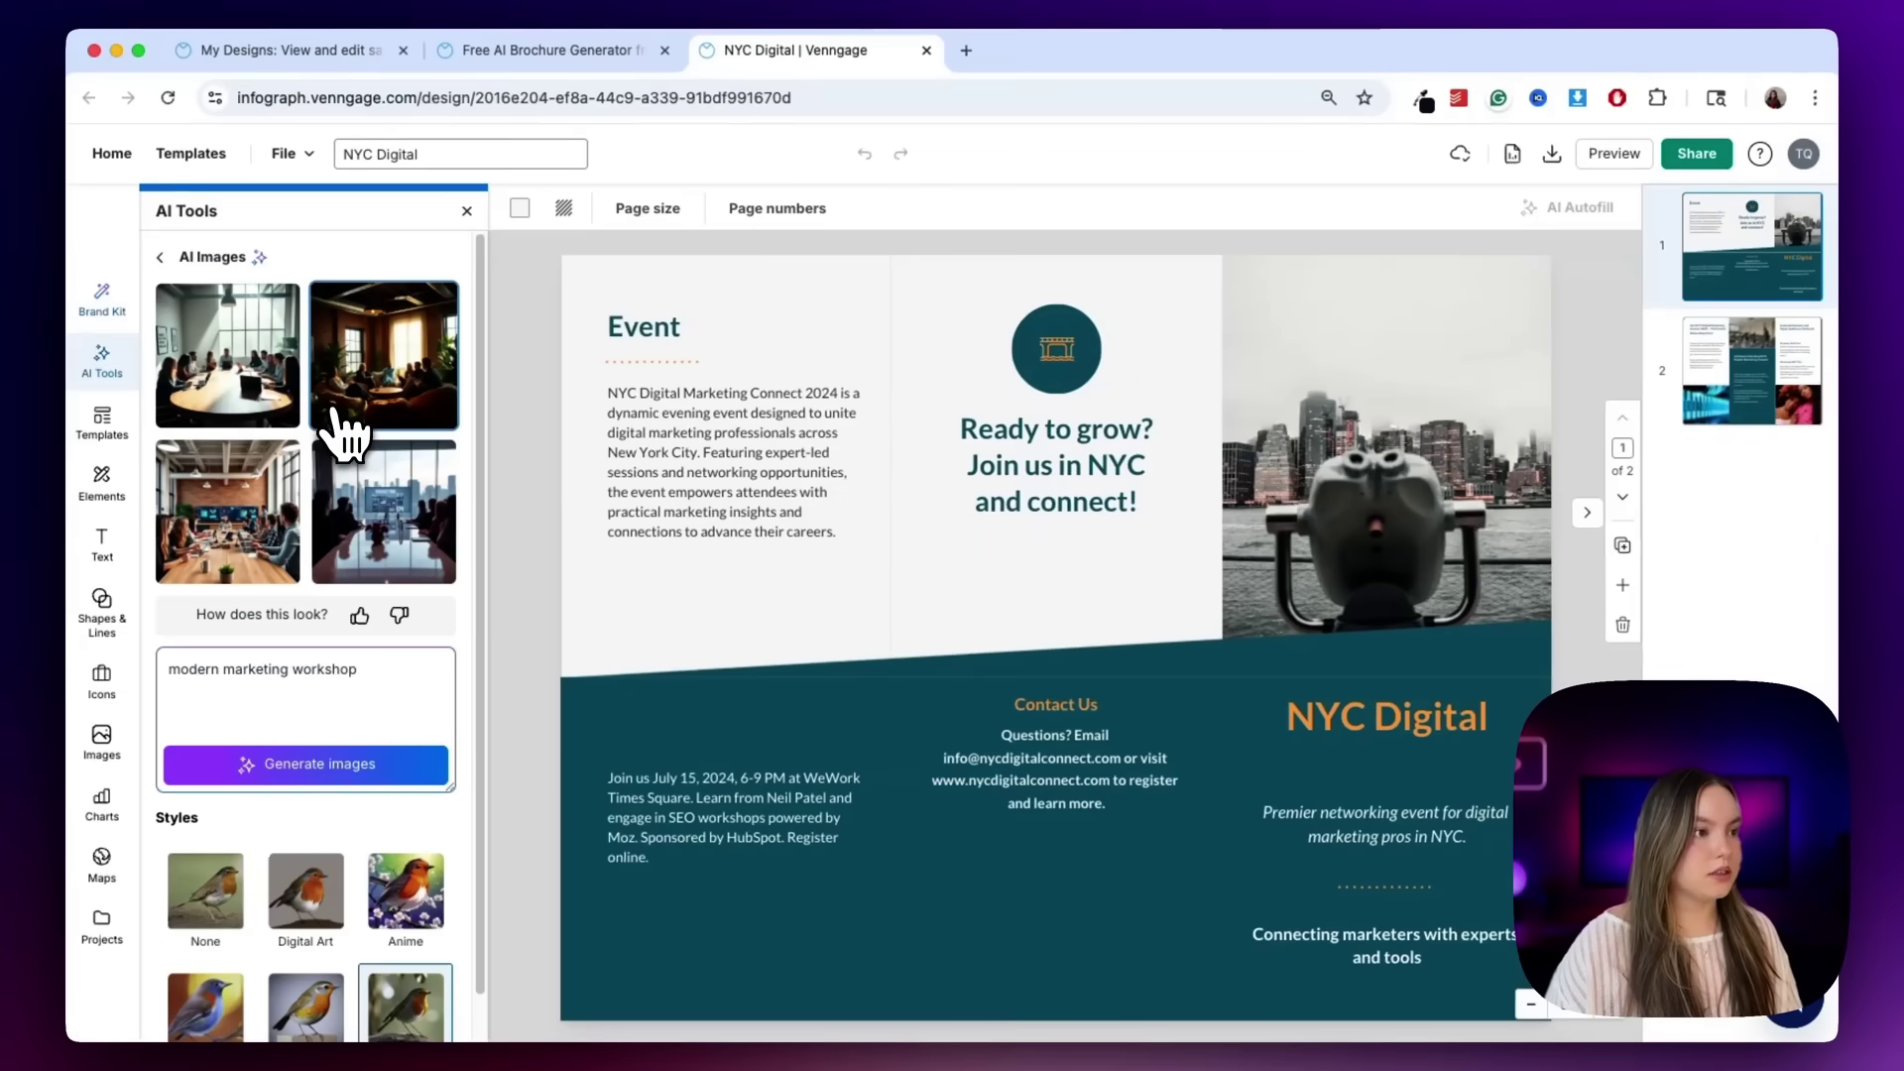
Insert the generated workshop image with the brick wall and fit it over the cover panel's skyline photo.
left_click(208, 540)
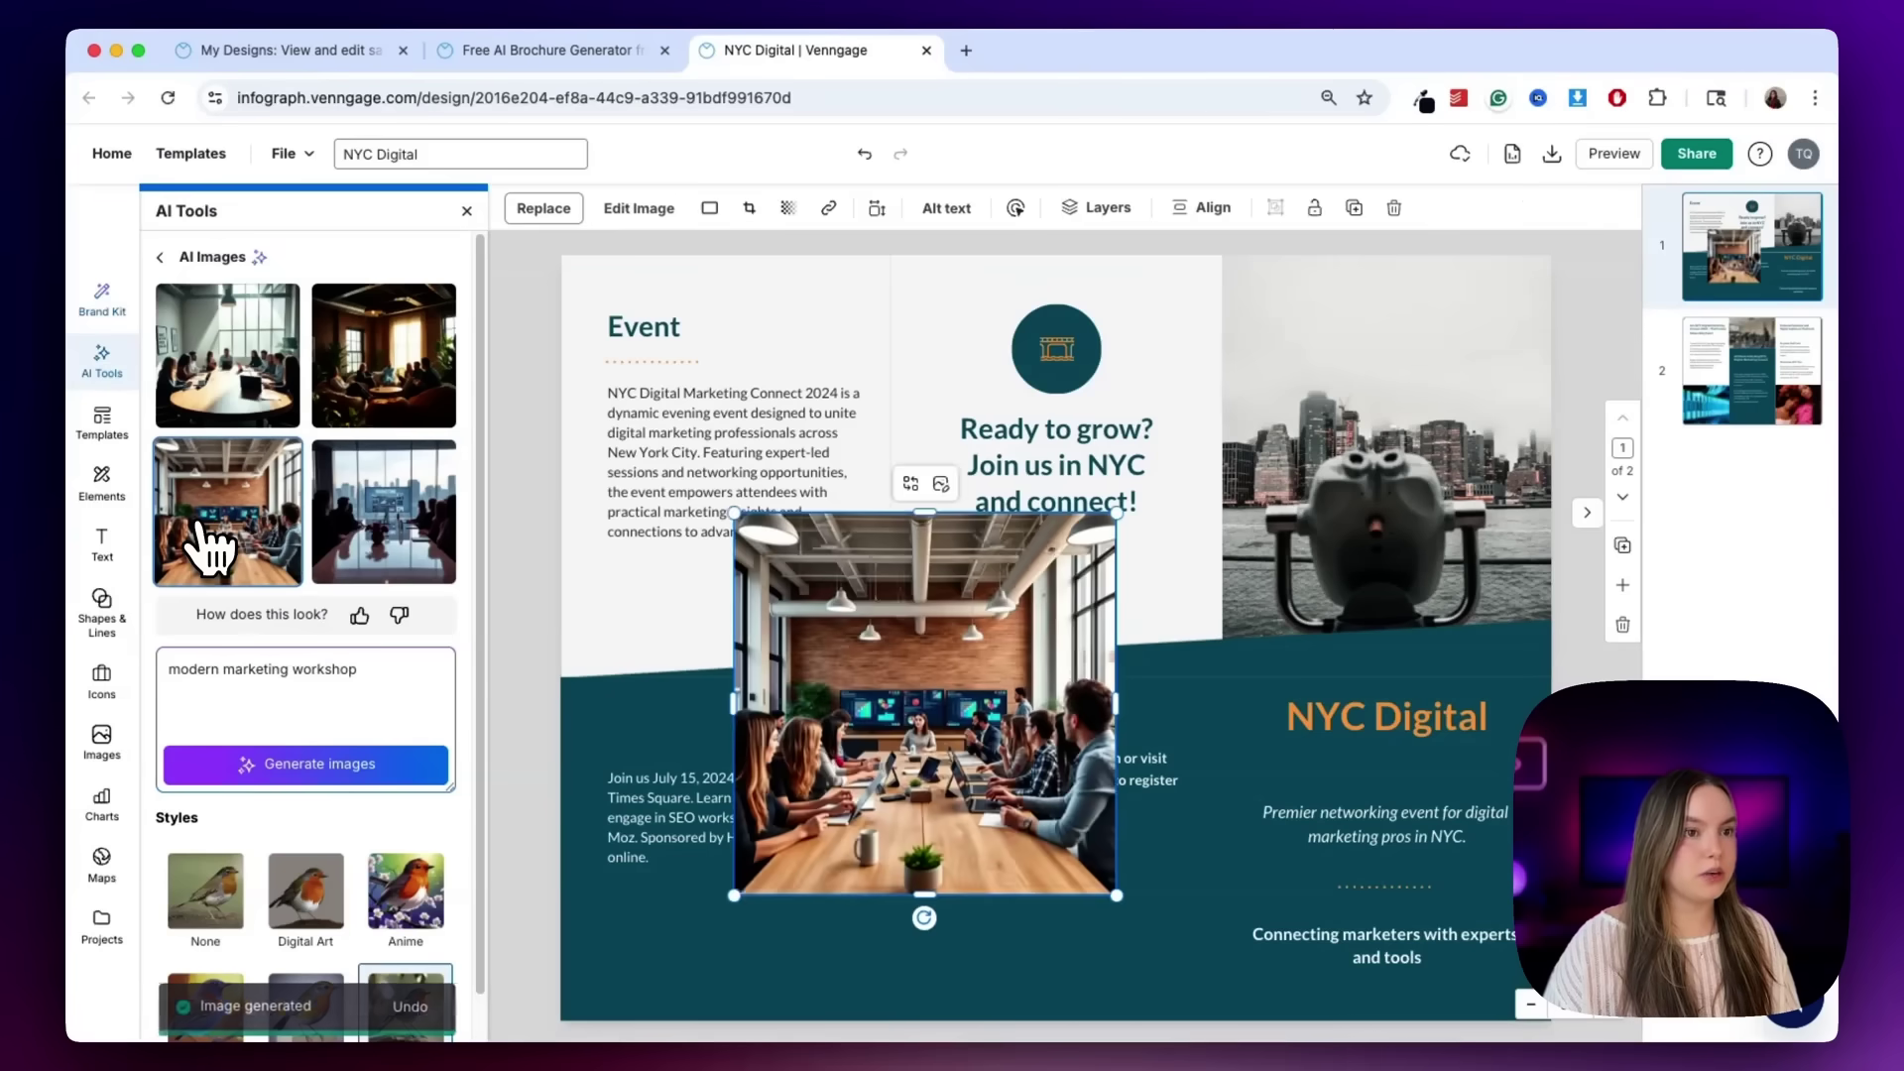
left_click_drag(1021, 720, 1477, 478)
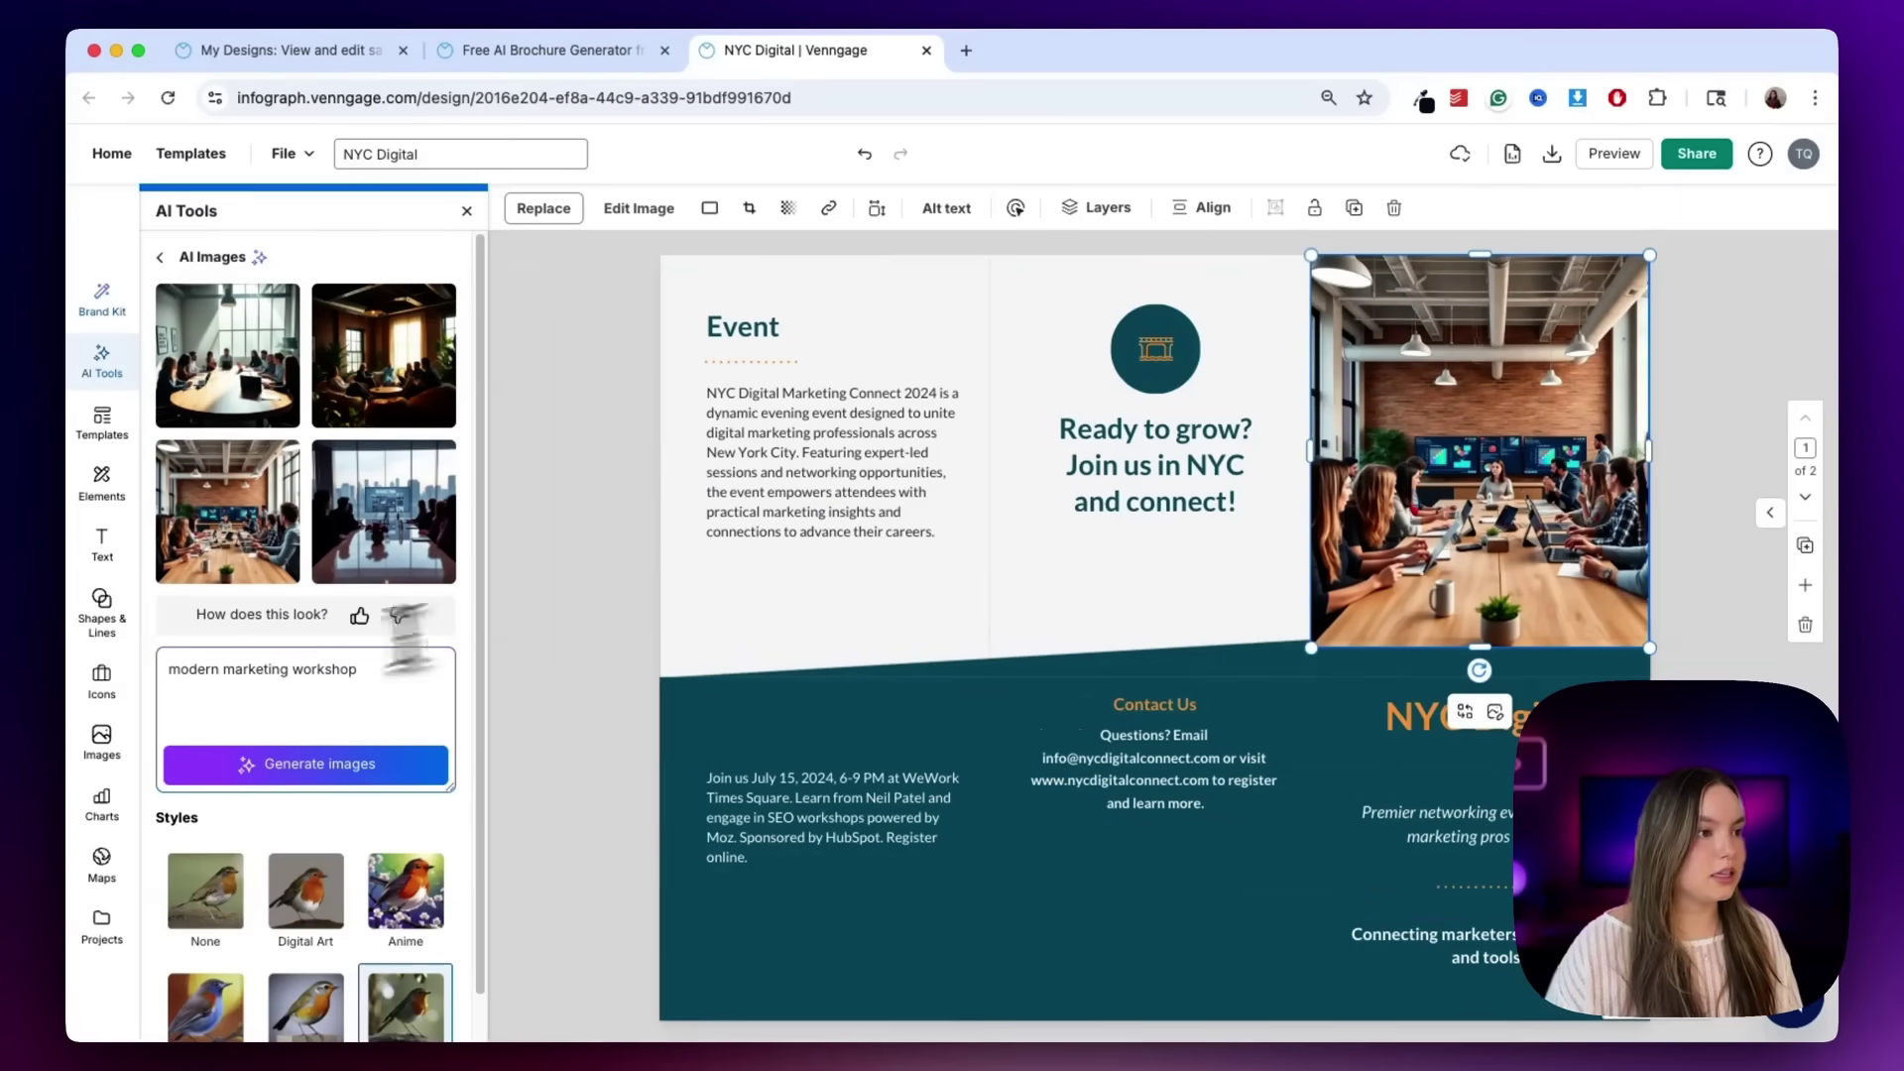
Replace the image prompt with "NYC skyline" and generate a new set of AI images.
left_click_drag(373, 667, 85, 684)
type("NYC sky")
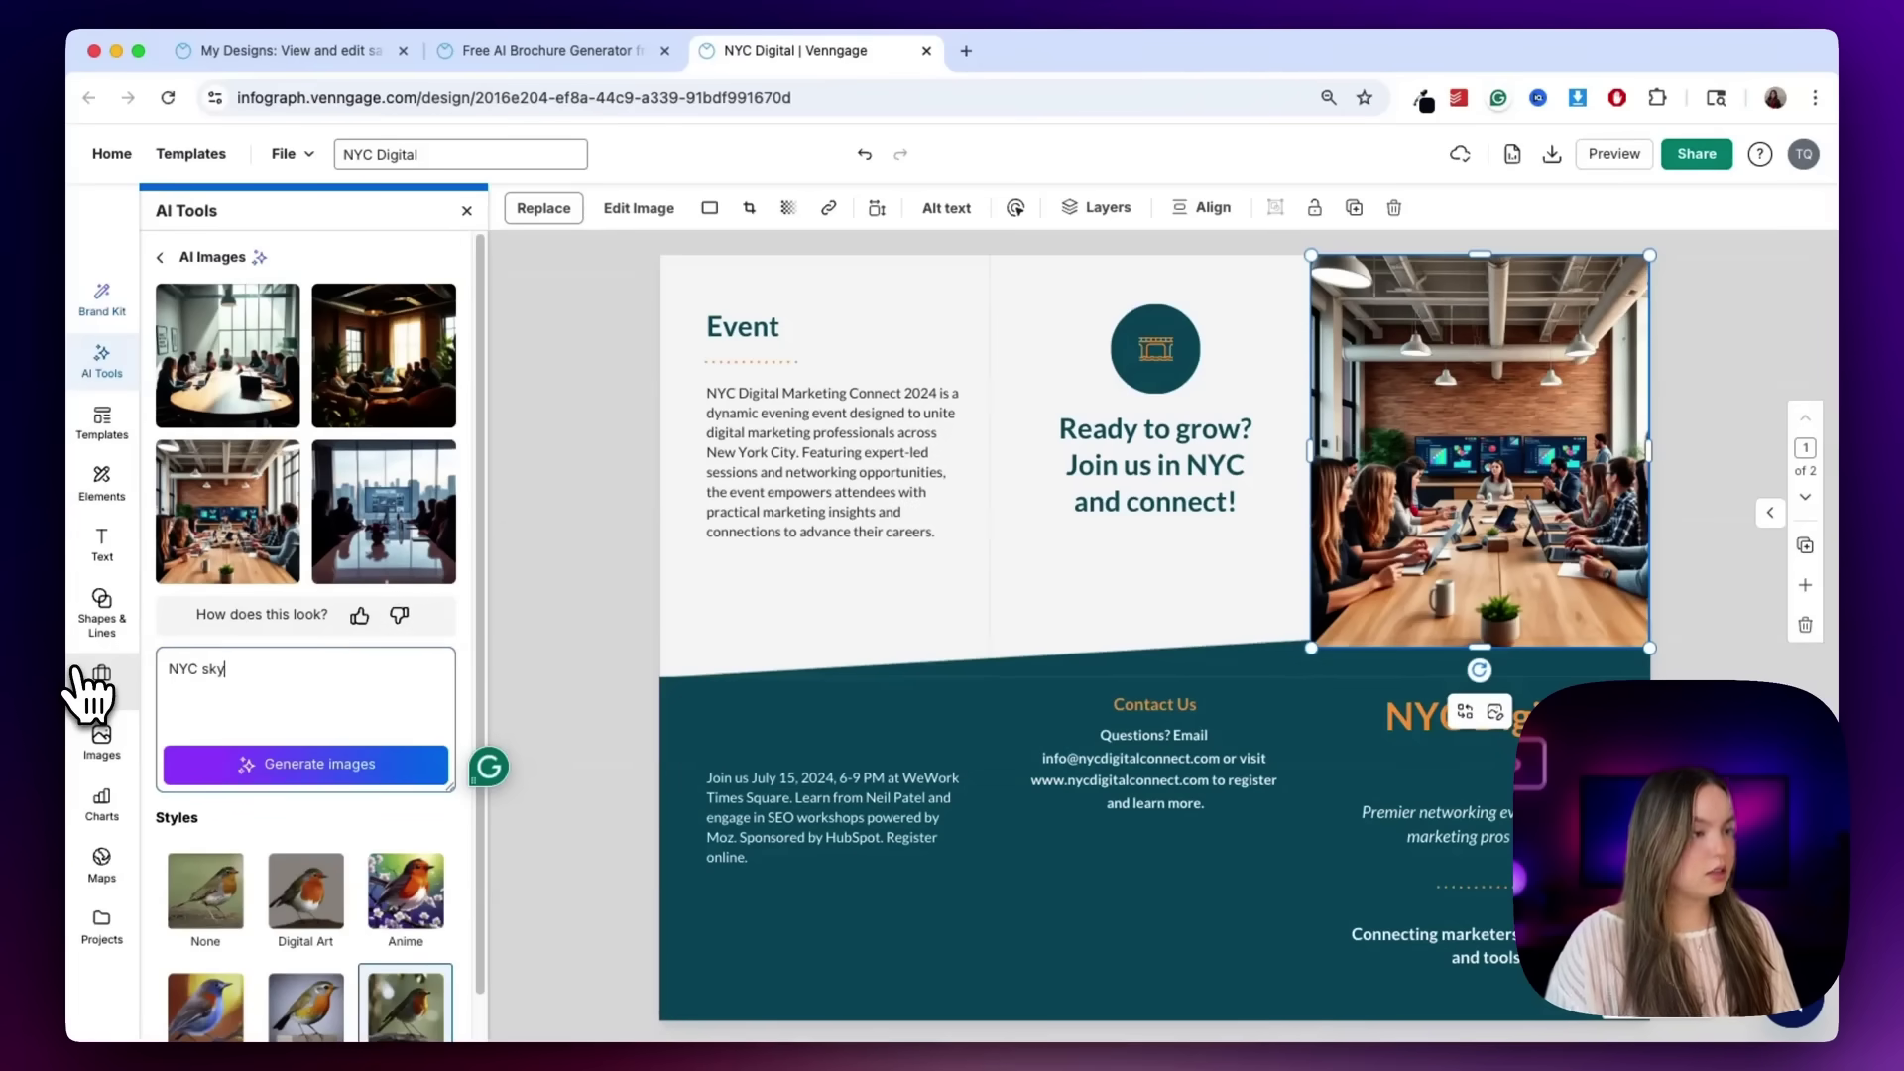
type("line")
left_click(243, 771)
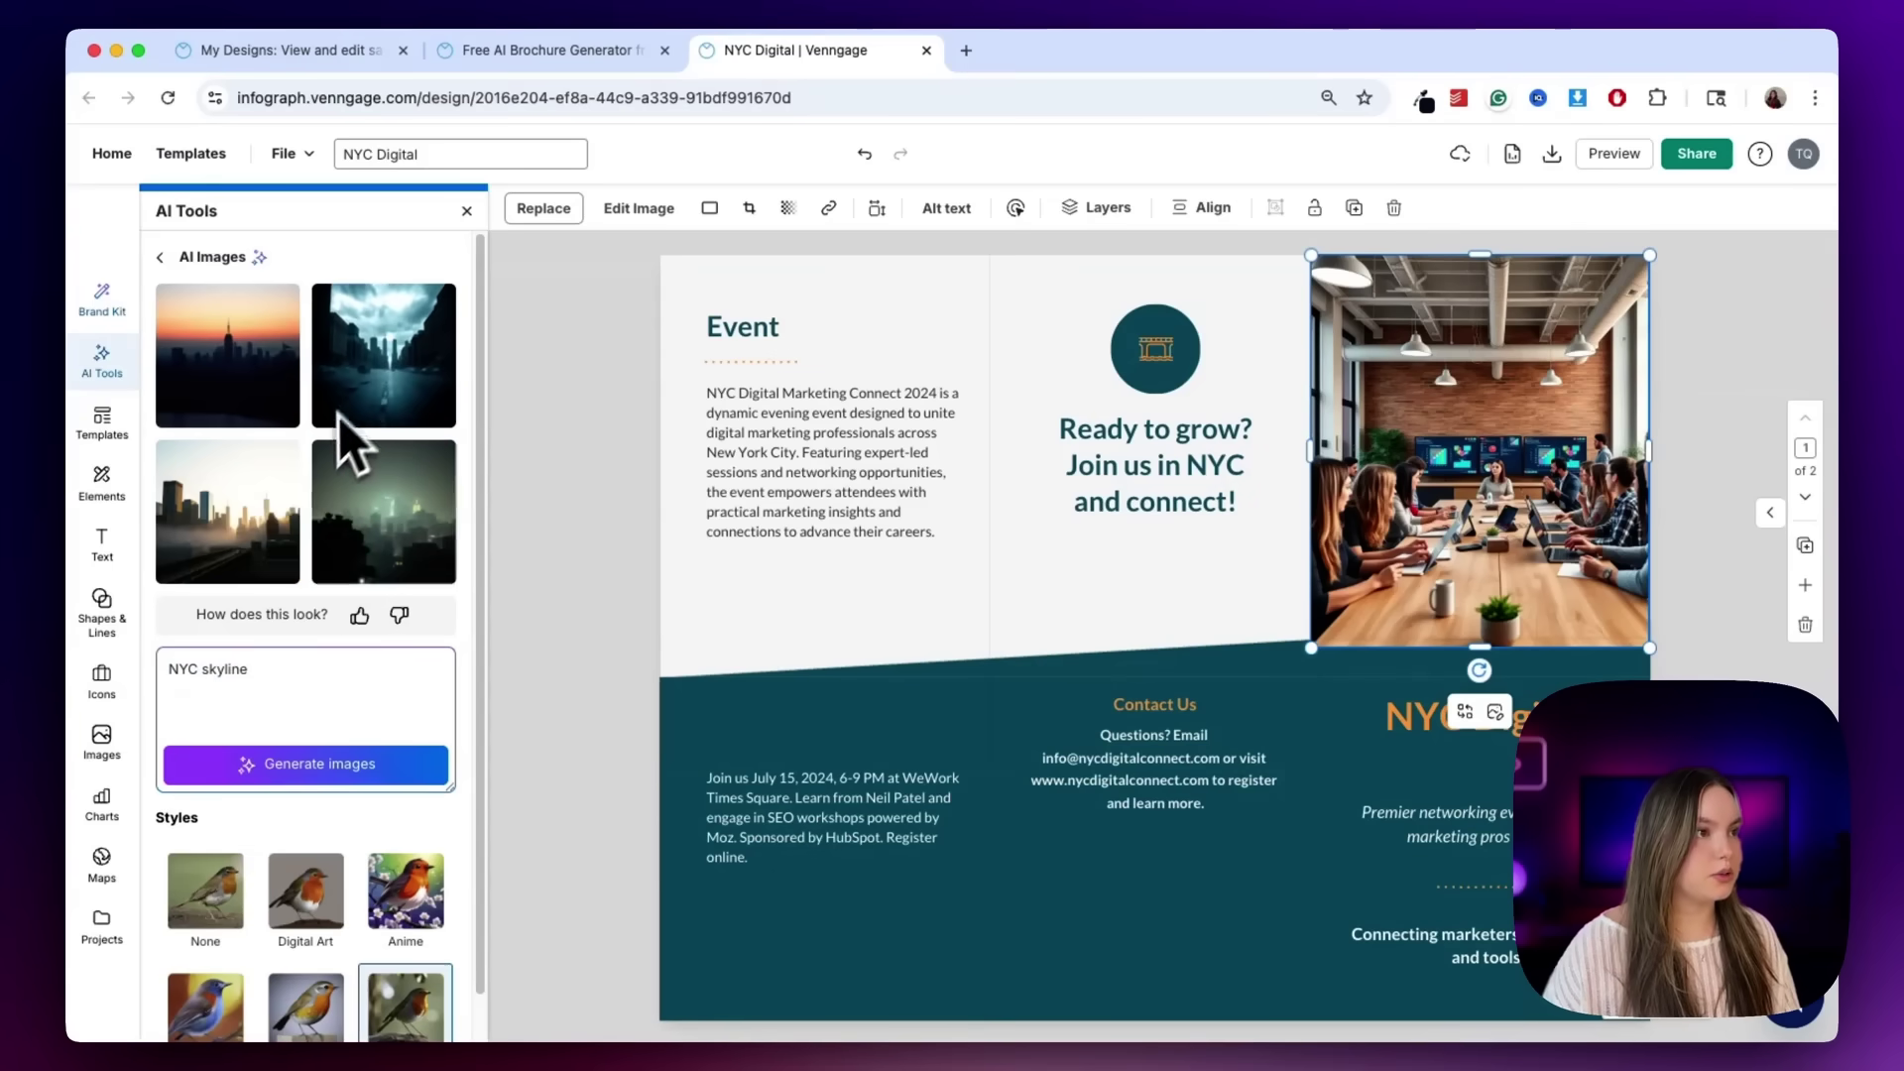
Place the generated sunset skyline image over the workshop image on the cover panel and resize it to fit.
left_click_drag(255, 416, 1572, 501)
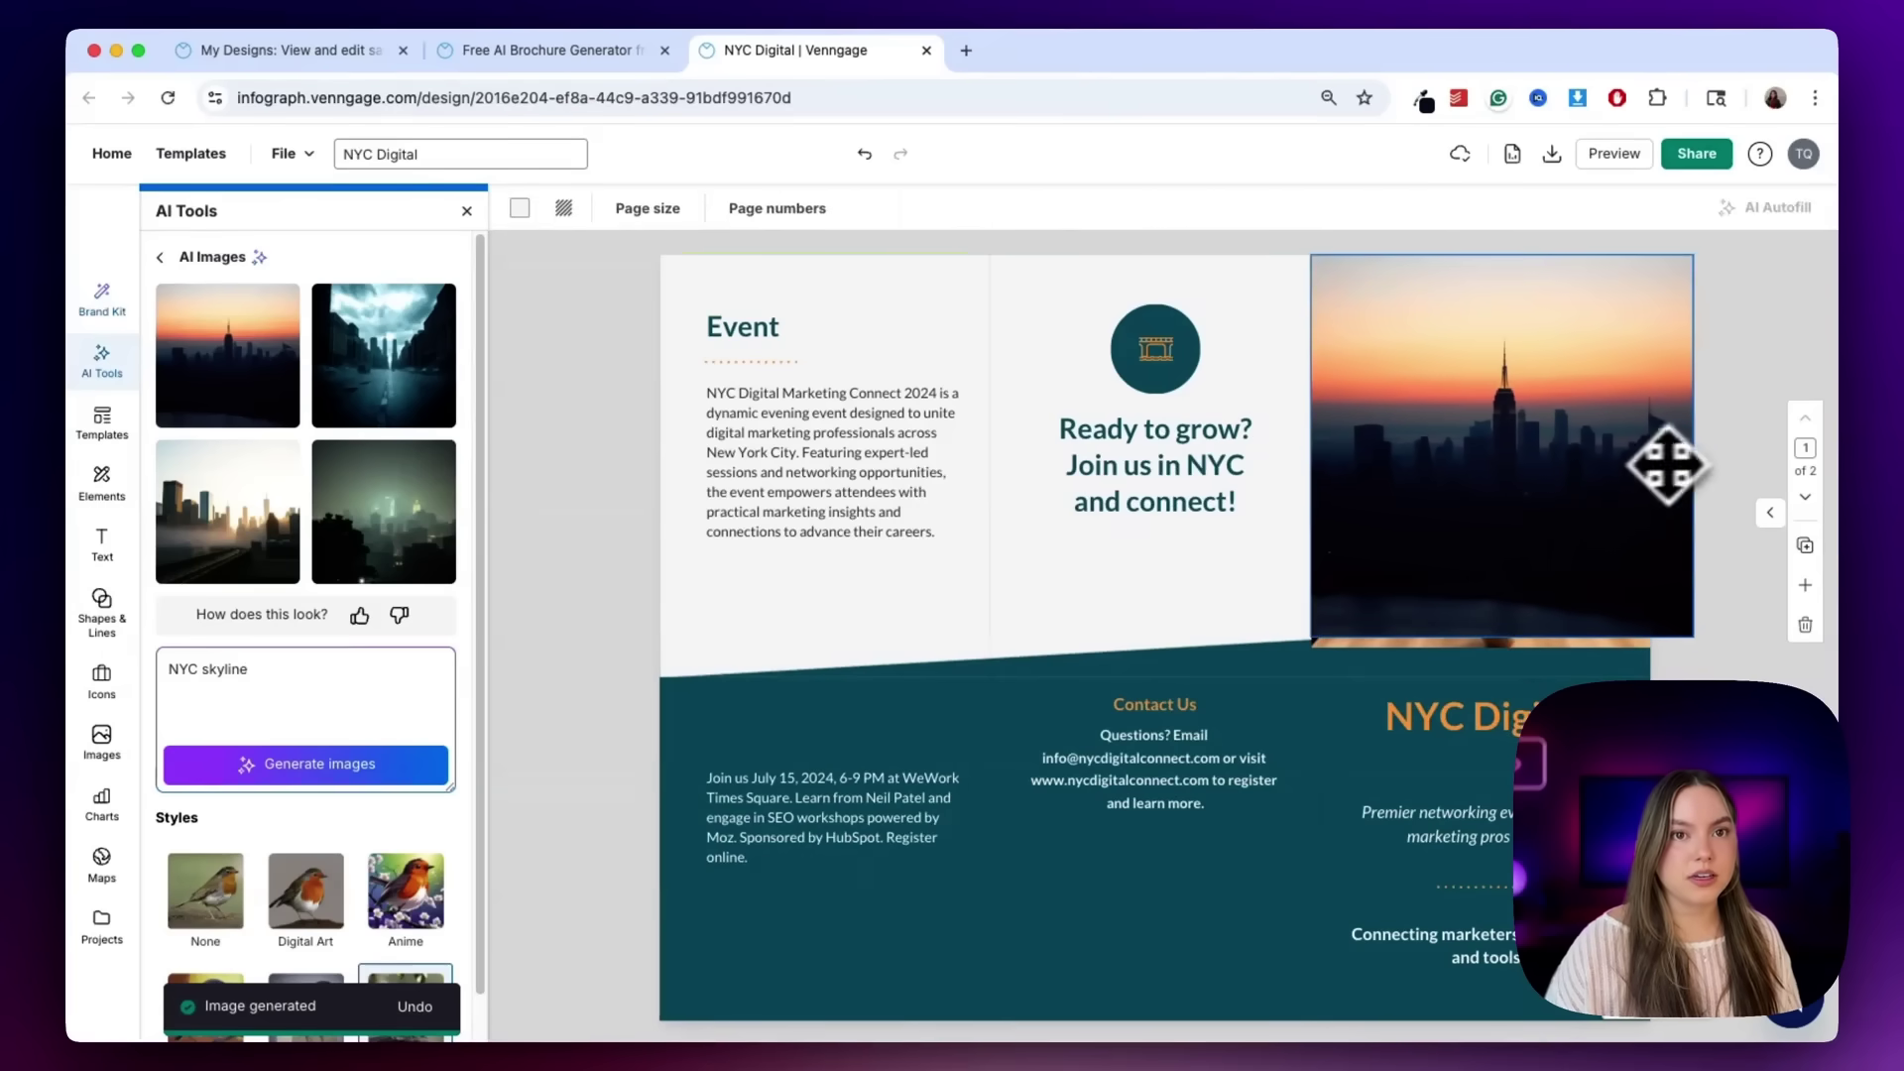
left_click_drag(1693, 446, 1649, 447)
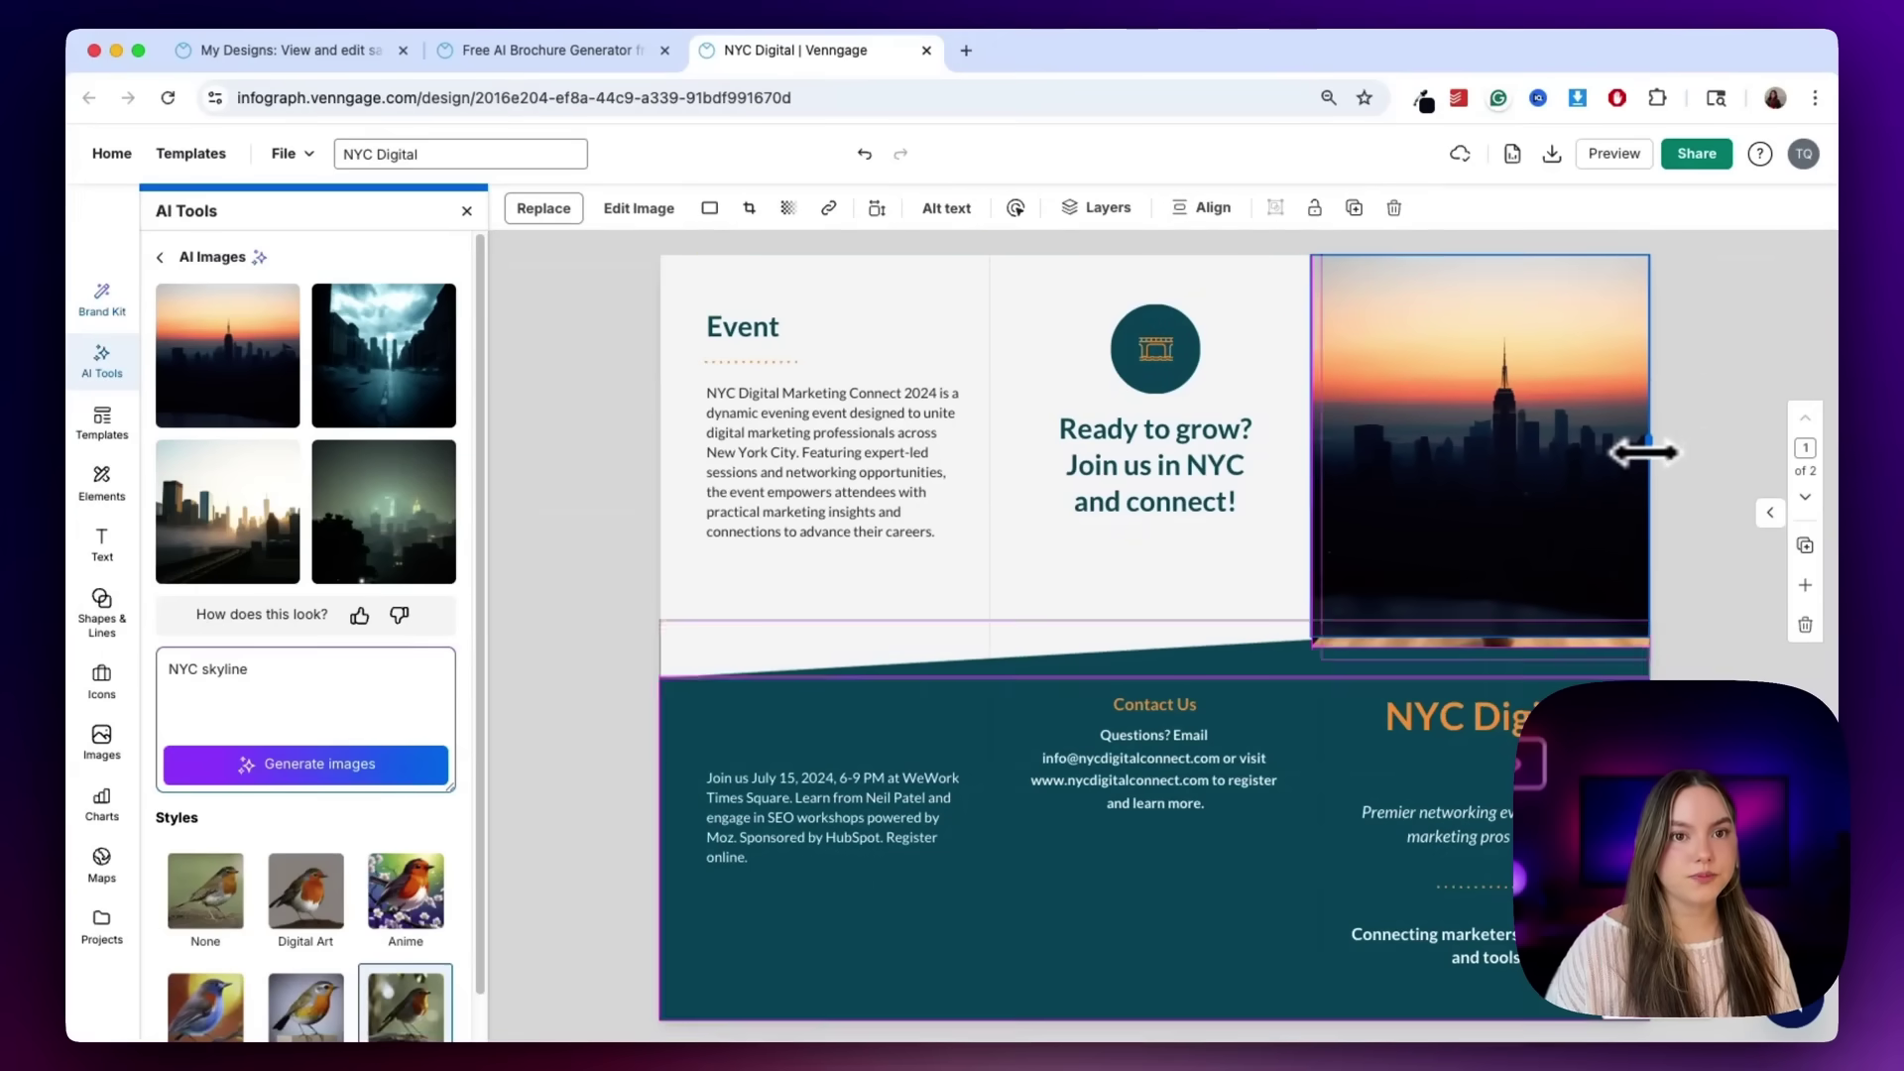
left_click_drag(1480, 637, 1482, 642)
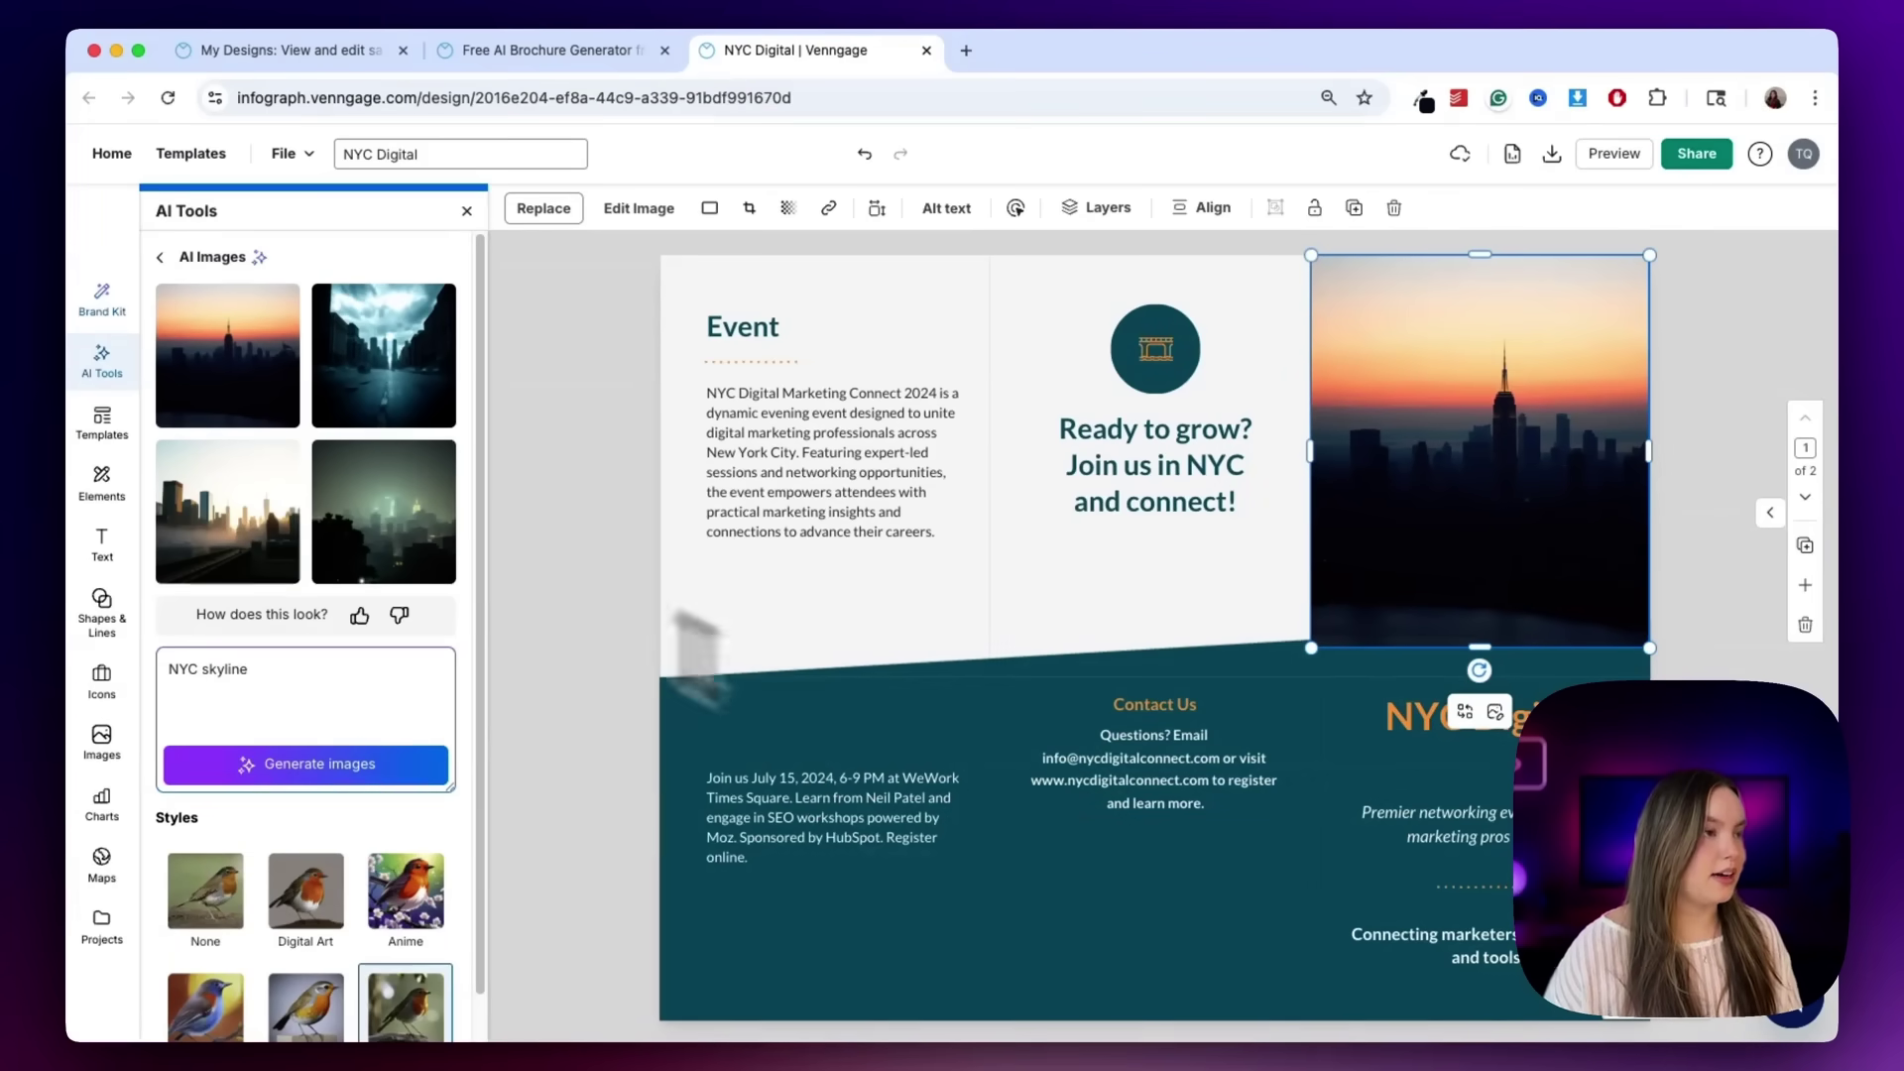
Switch to the AI icon generator and generate icons from the prompt "calendar".
left_click(164, 258)
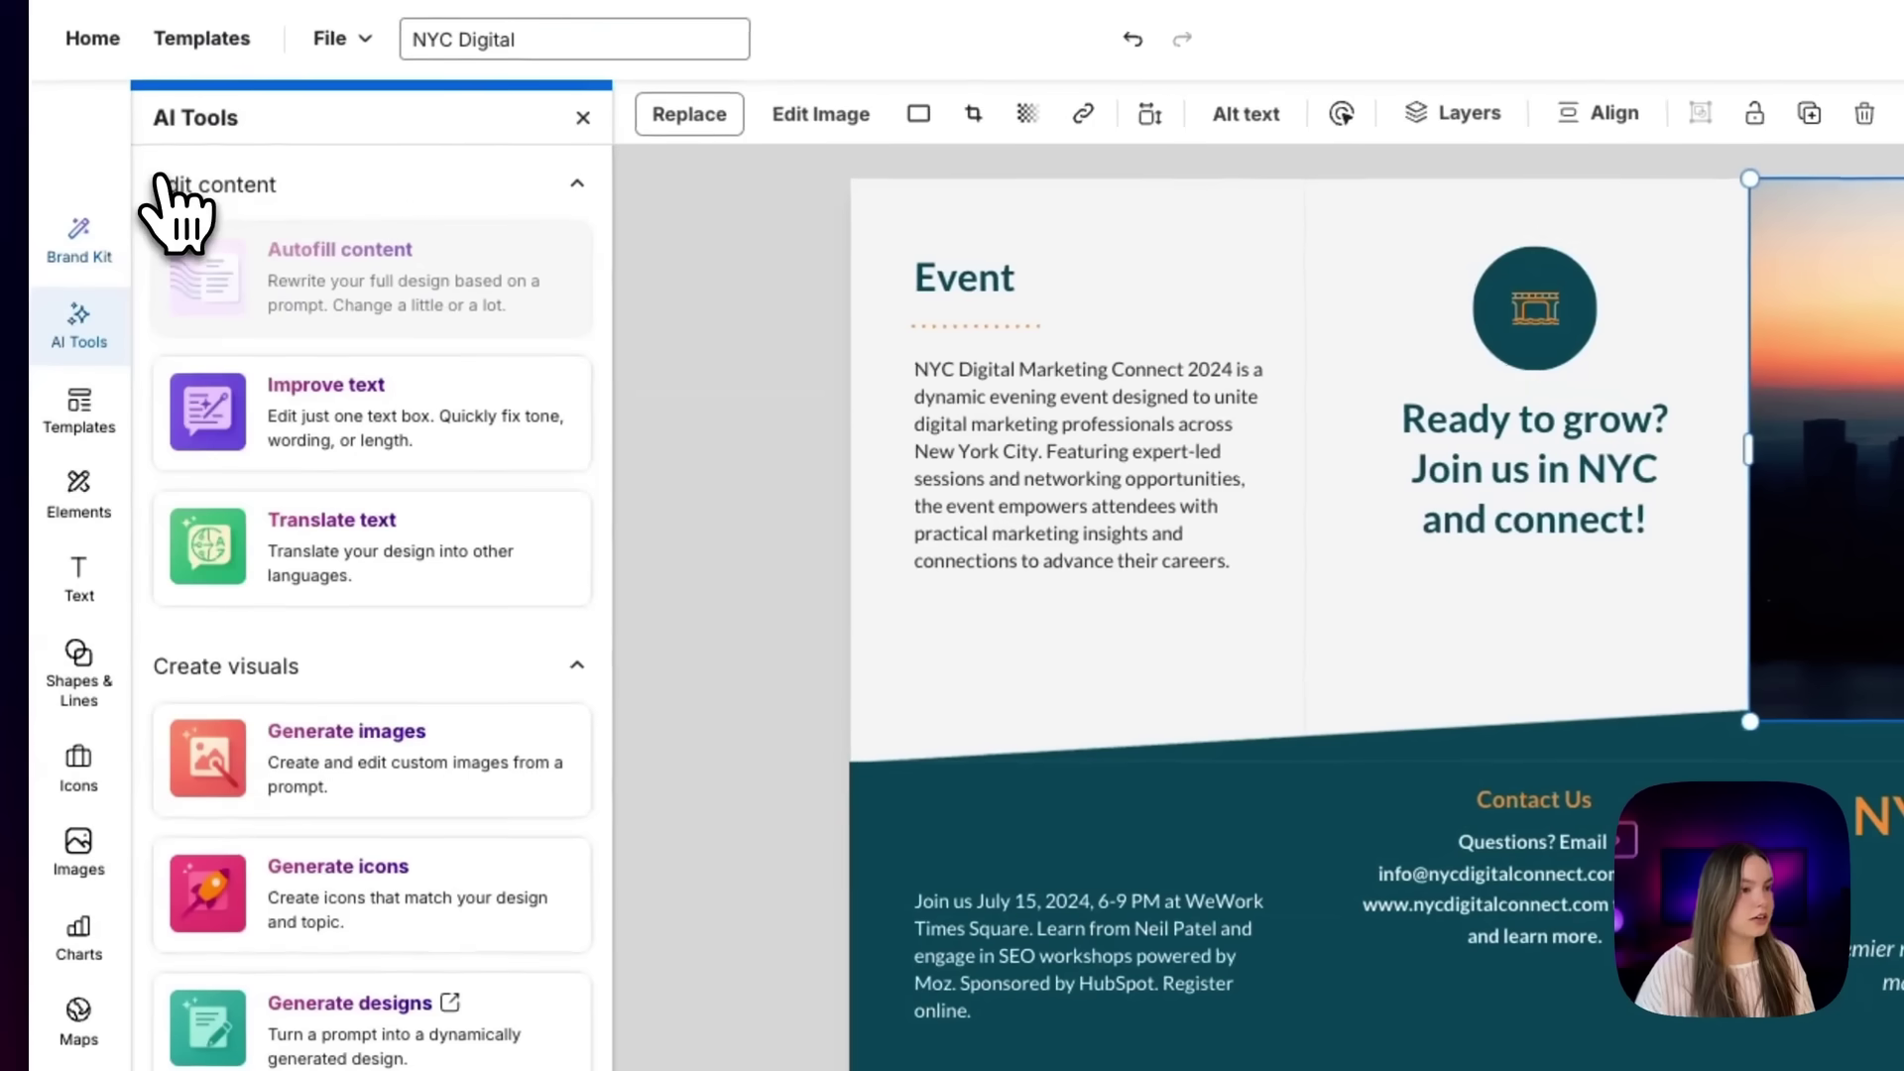
left_click(451, 889)
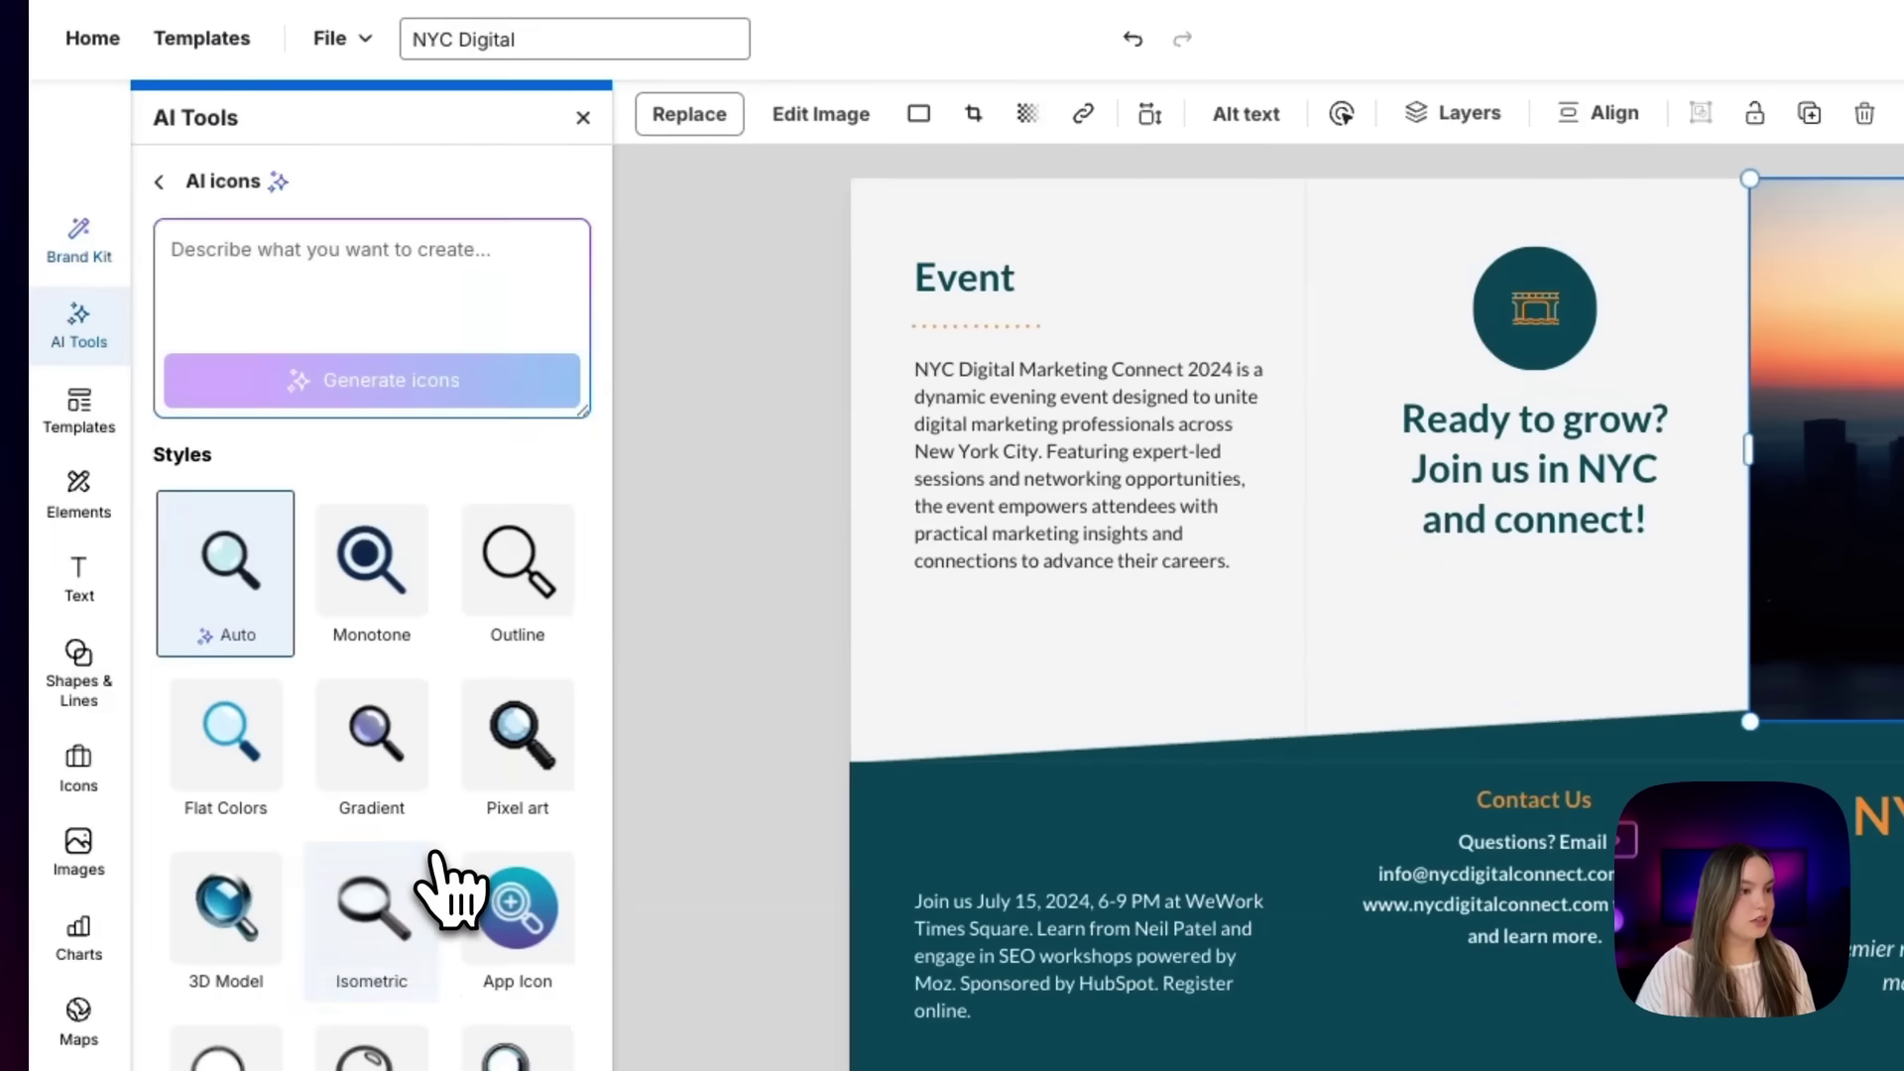
left_click(339, 293)
type("calendar")
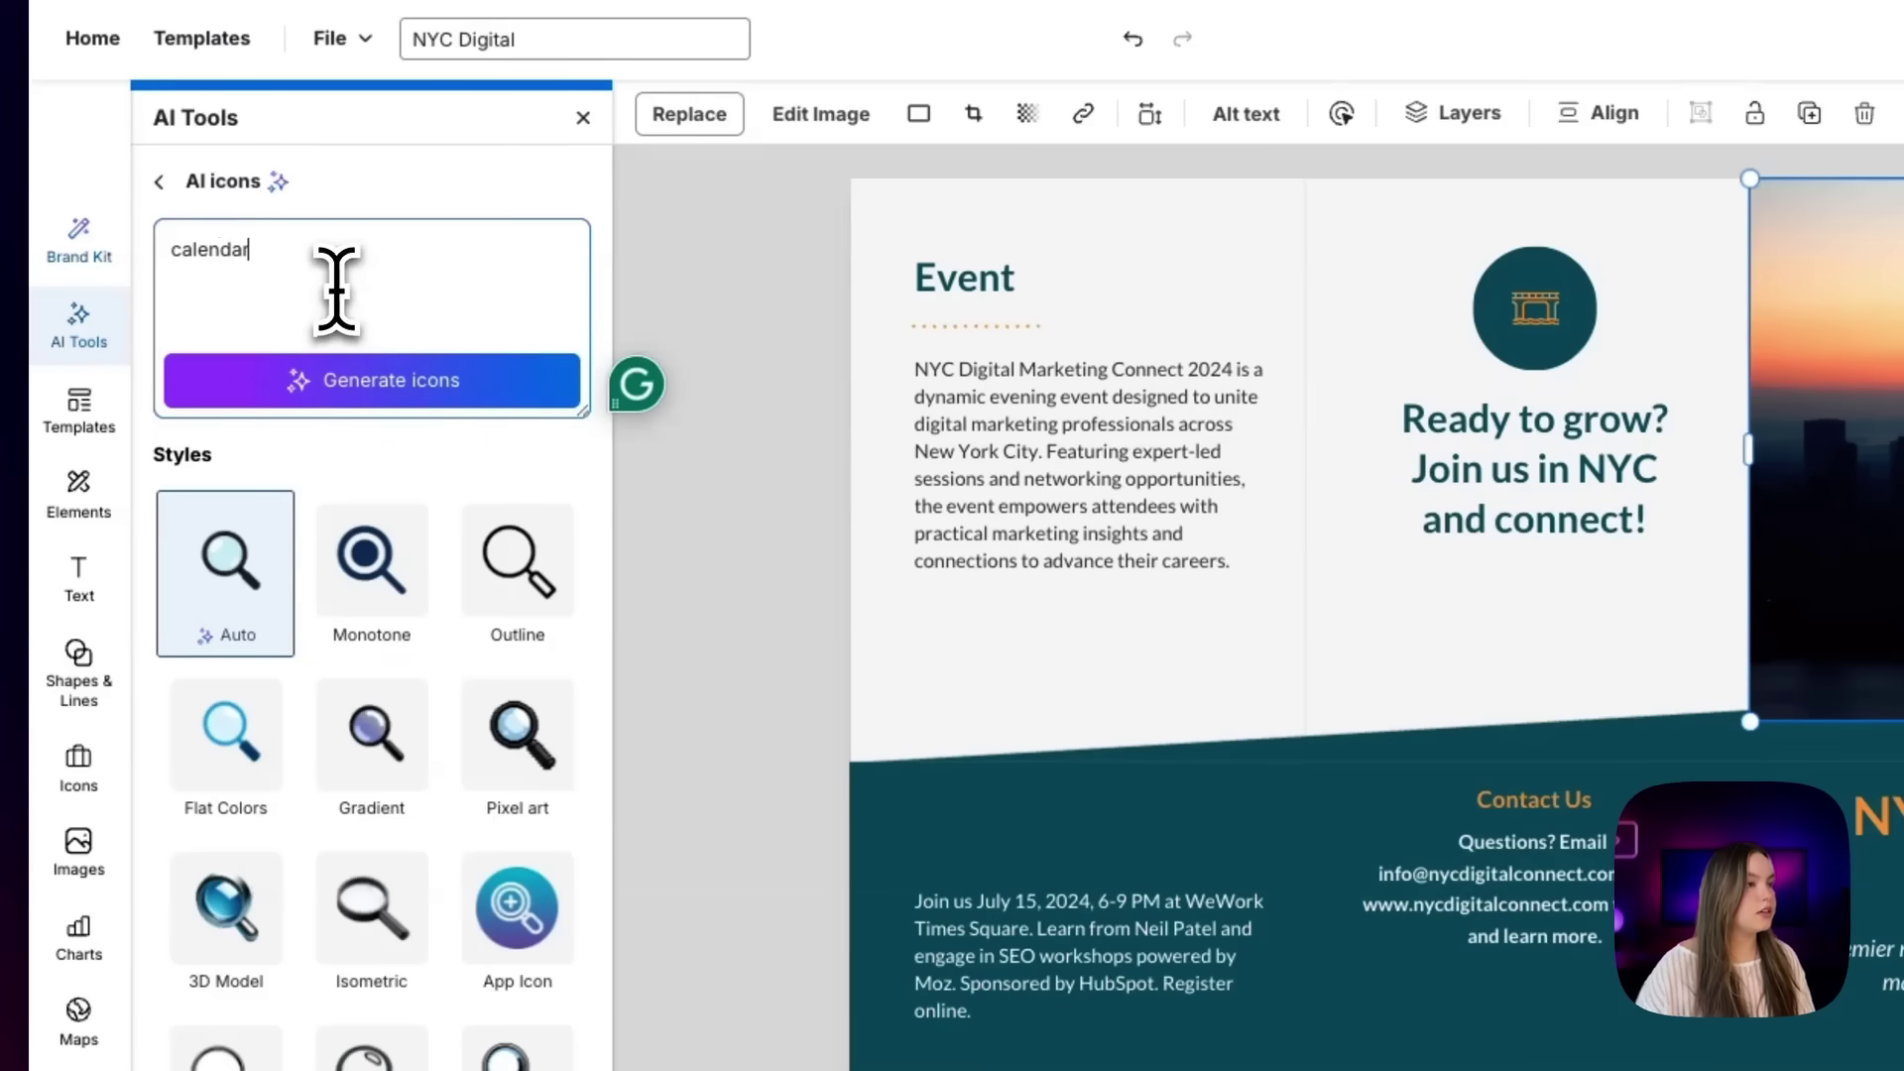
left_click(372, 392)
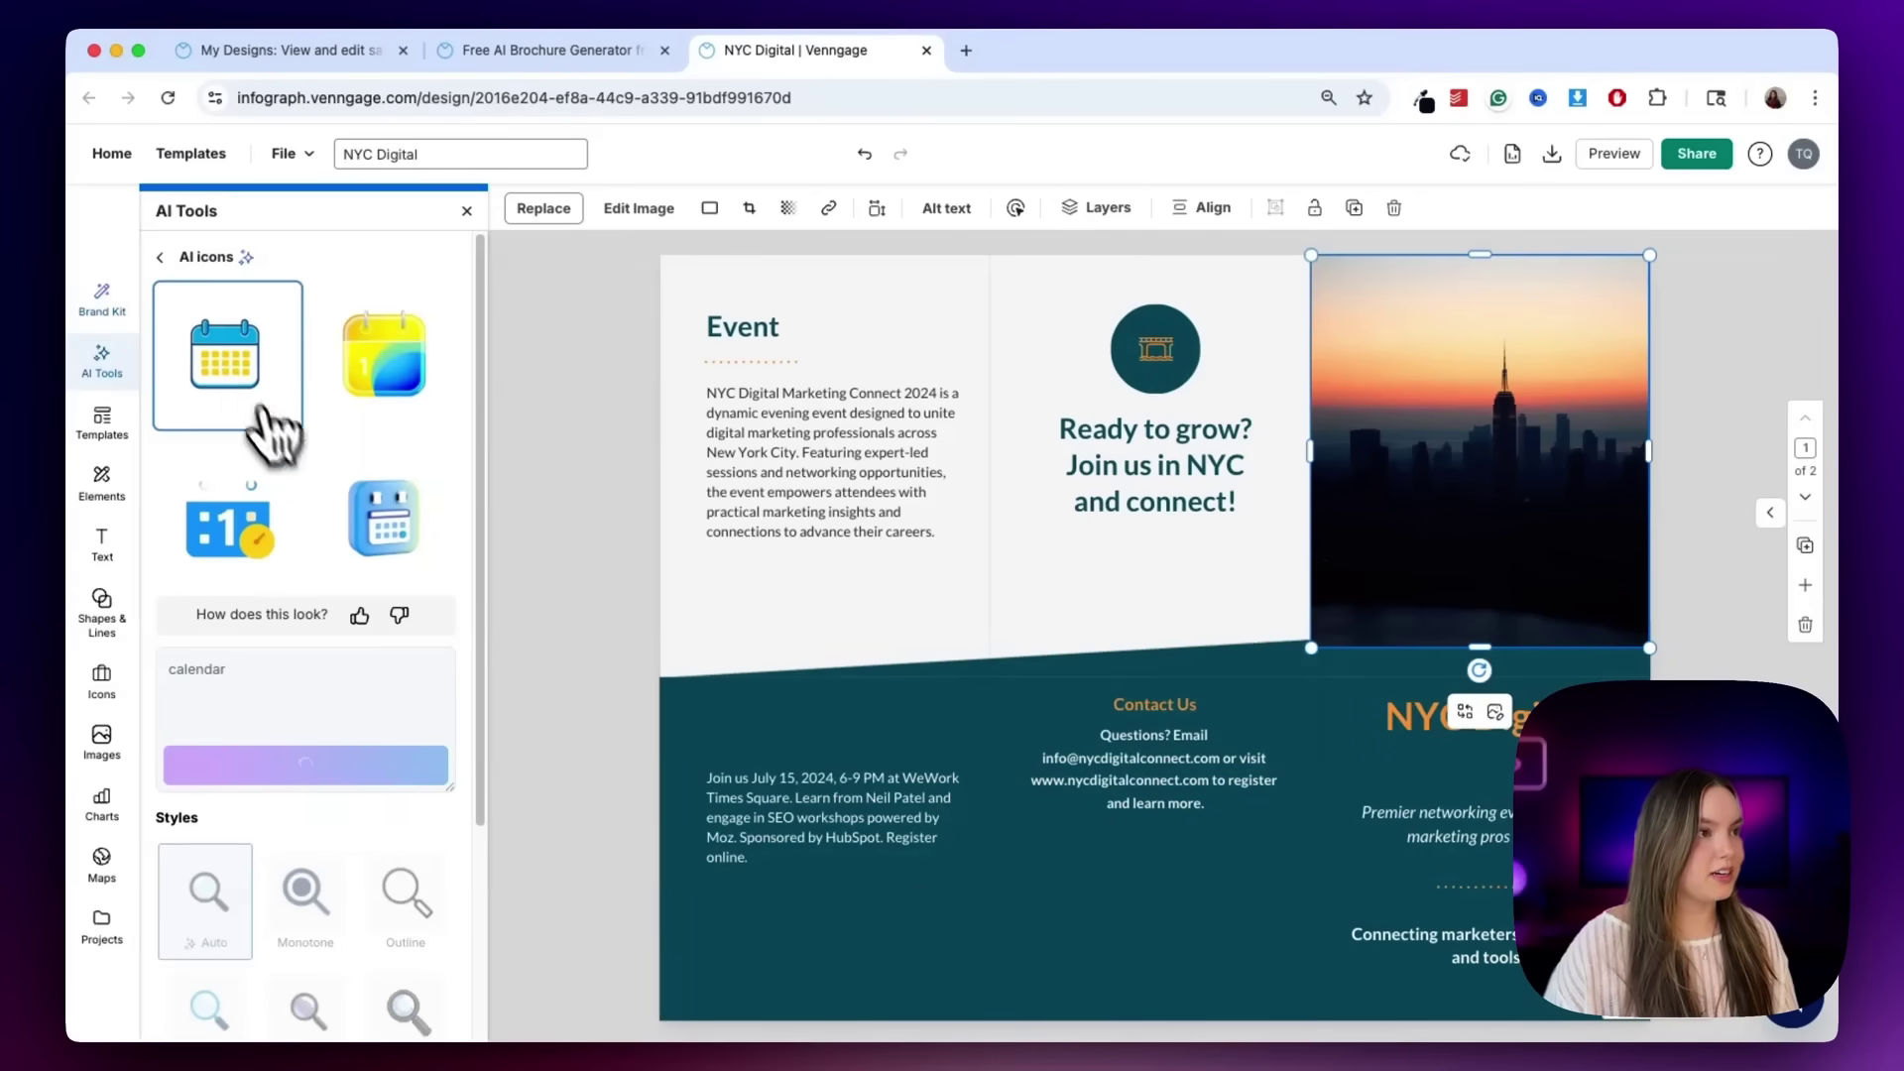
Place the blue calendar icon, scaled down, beside the event date text on the navy section.
mouse_move(253, 401)
left_mouse_down()
mouse_move(913, 978)
mouse_move(892, 914)
mouse_move(260, 407)
left_mouse_up()
left_click_drag(1053, 620, 963, 680)
left_click_drag(1148, 578, 687, 782)
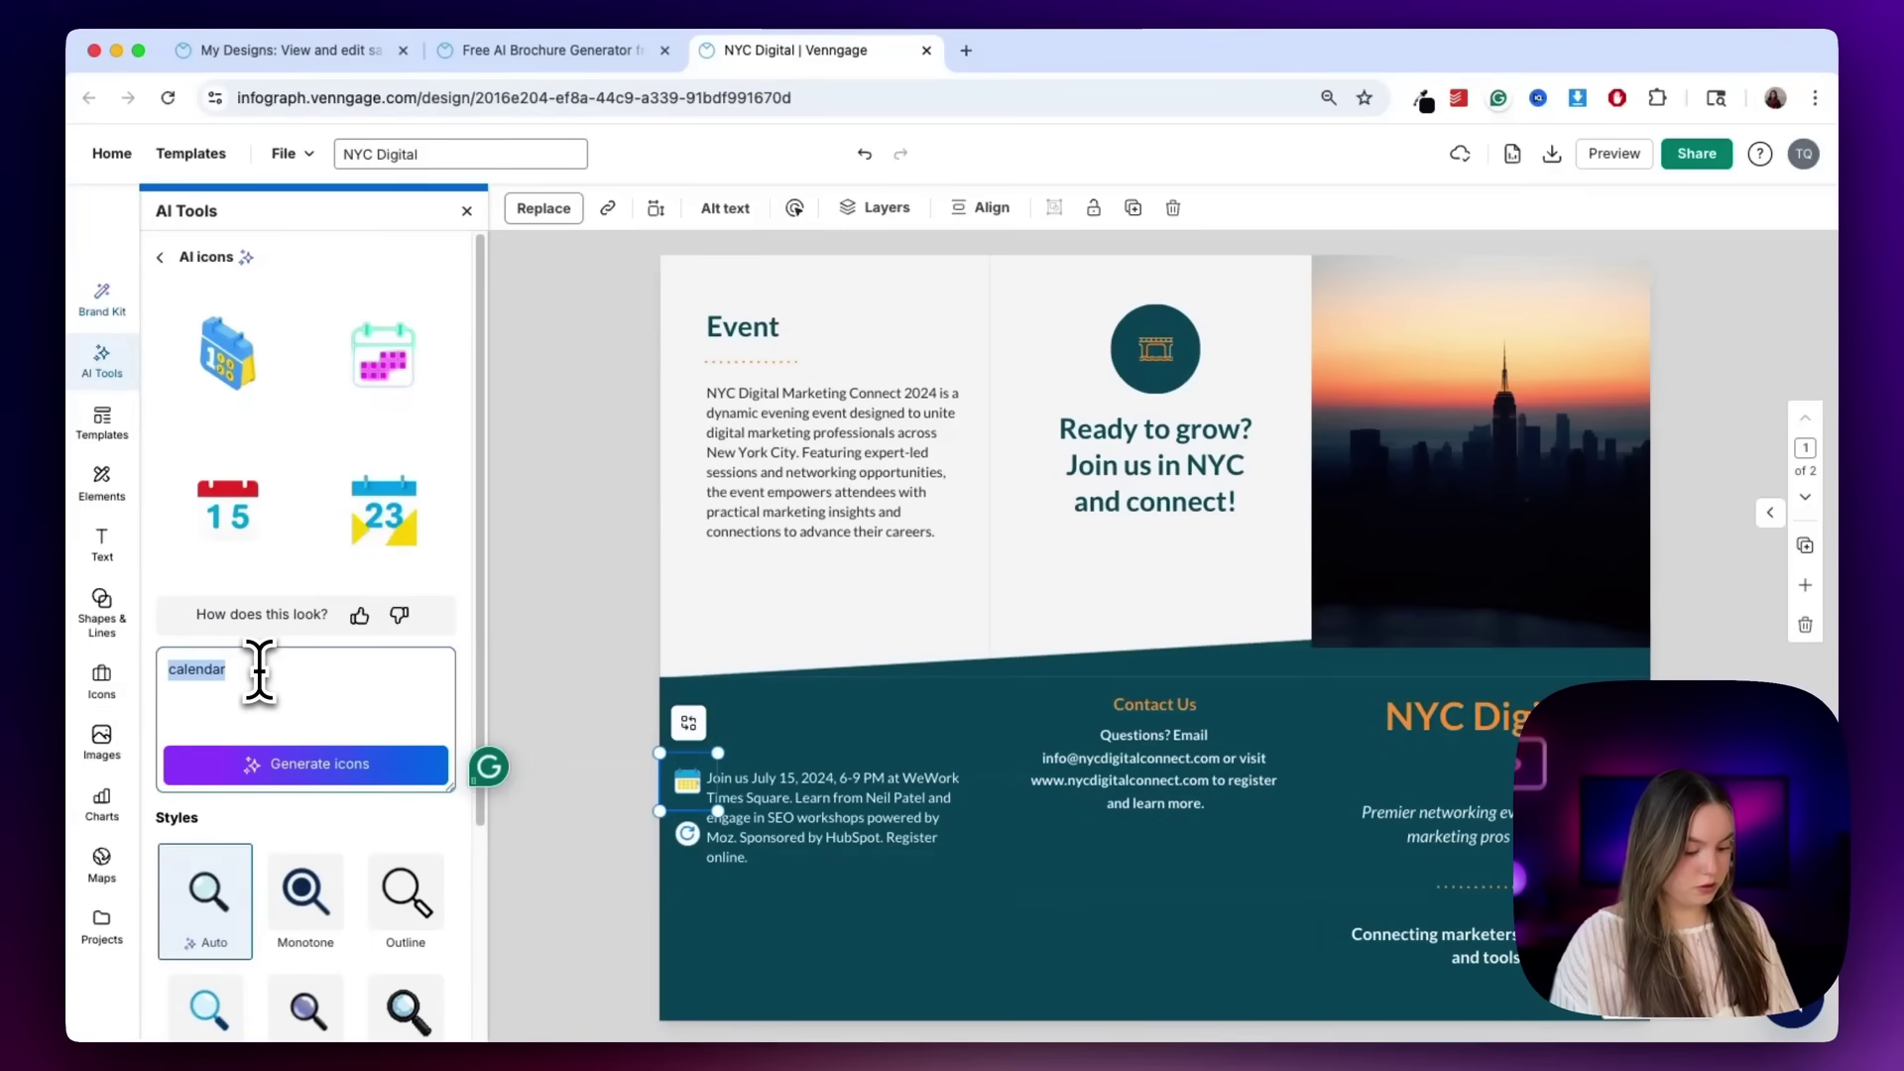
Replace the icon prompt with "location pin" and generate a new set of AI icons.
type("loca")
type("tion p")
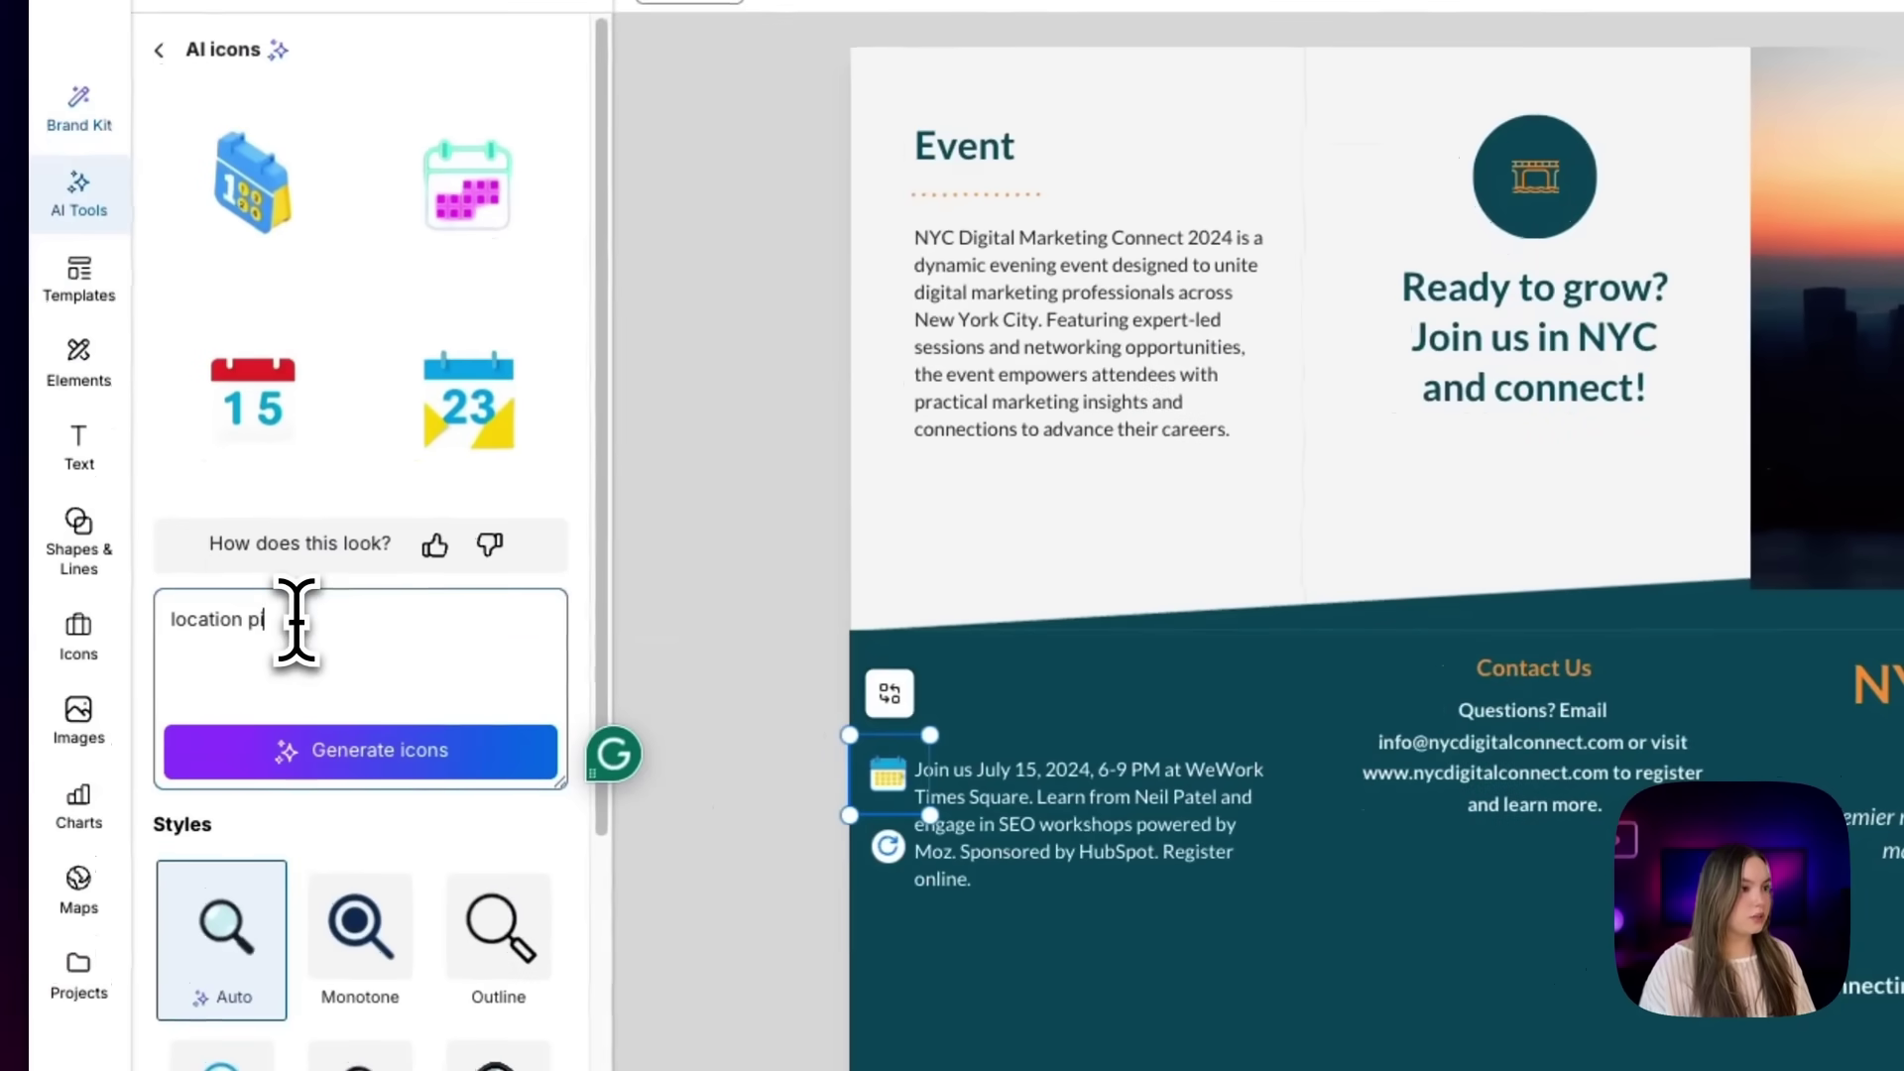
type("in")
key("Return")
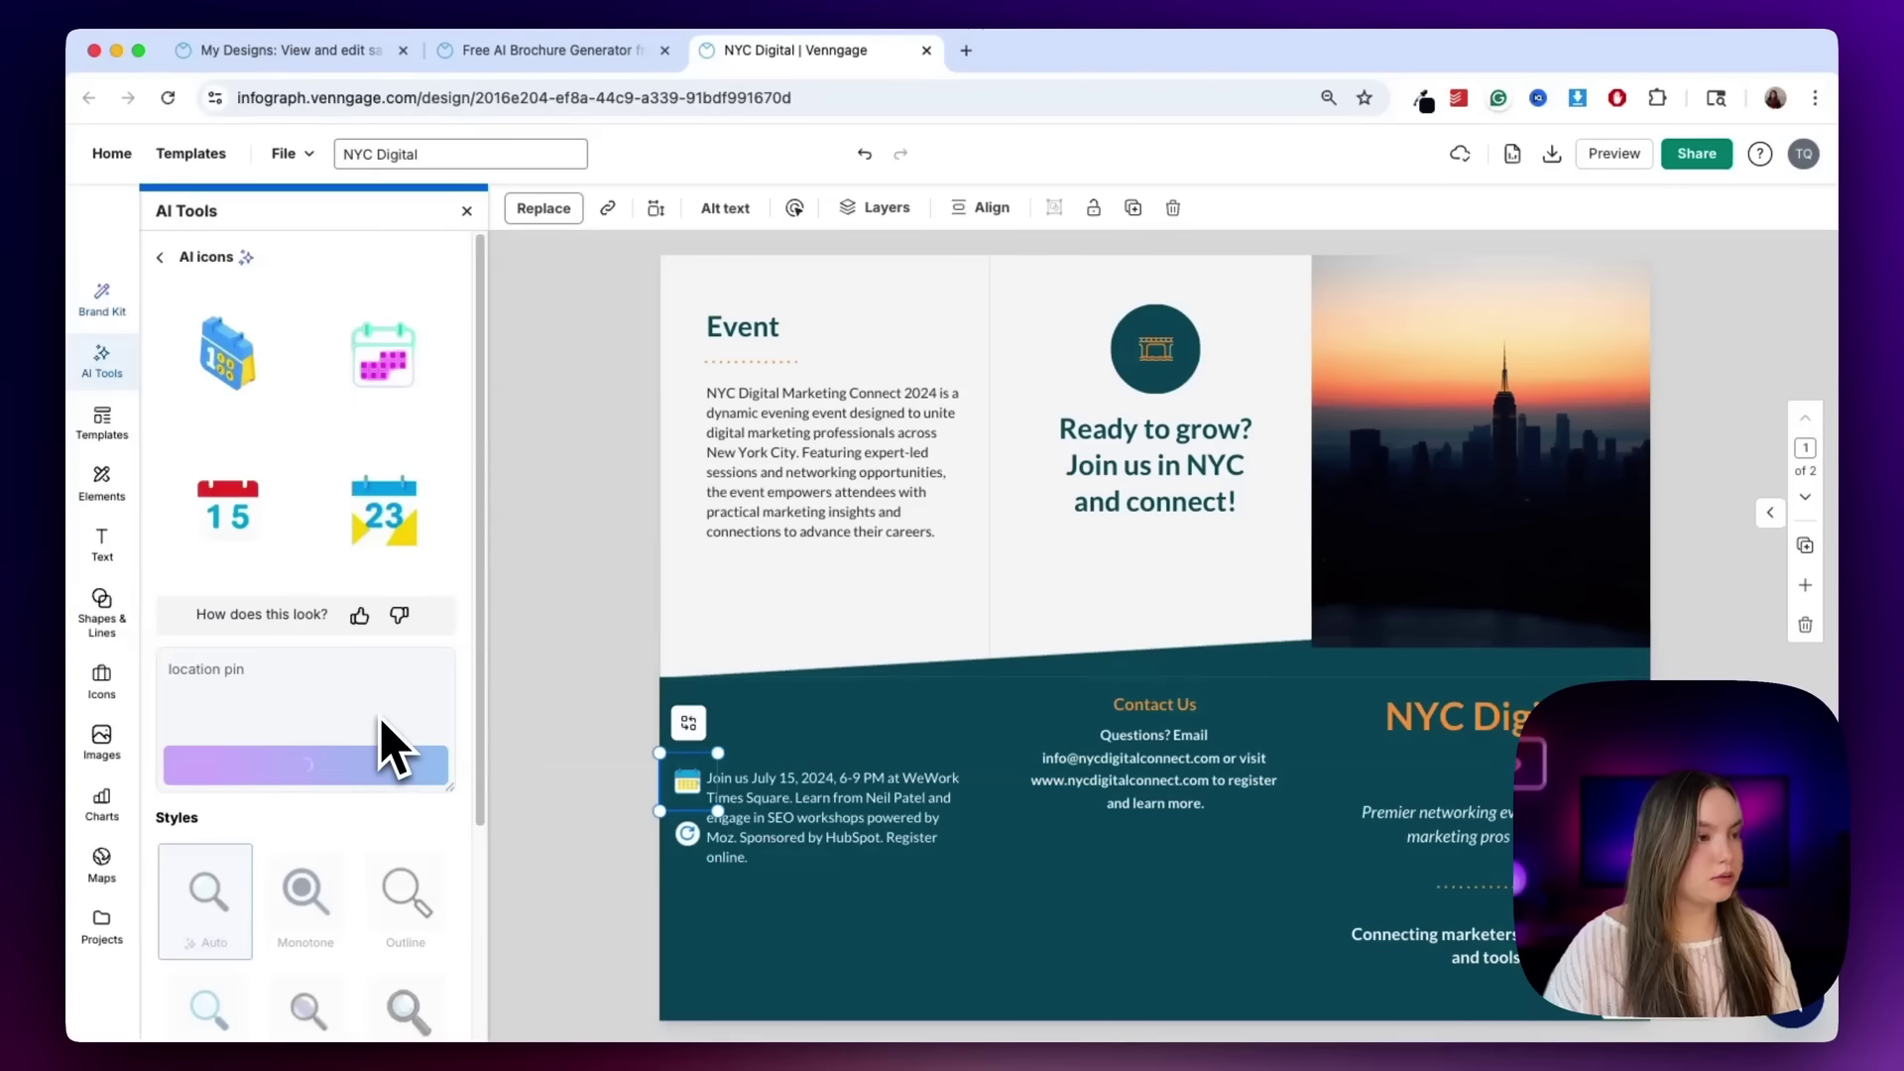
Add the simple outlined location pin icon, shrink it and place it at the end of the event date text's first line.
left_click_drag(256, 384, 912, 585)
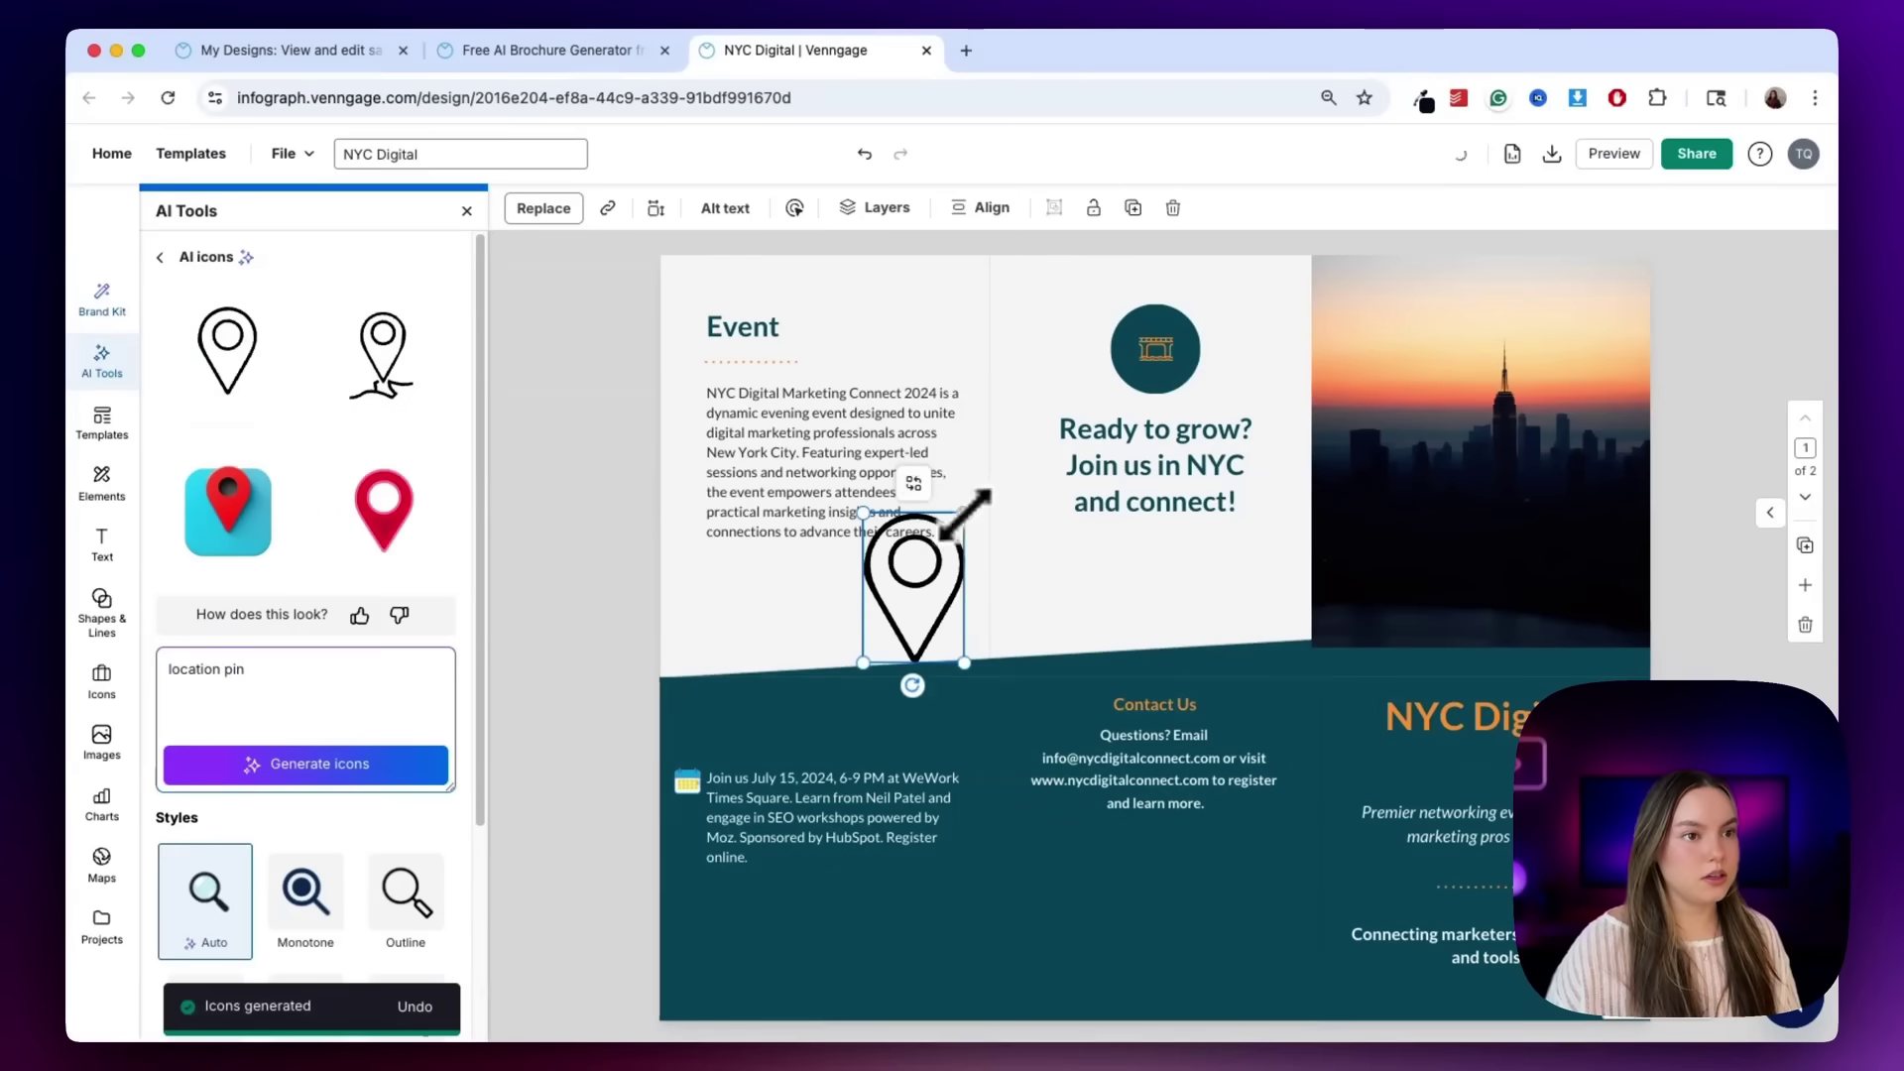
left_click_drag(964, 514, 979, 783)
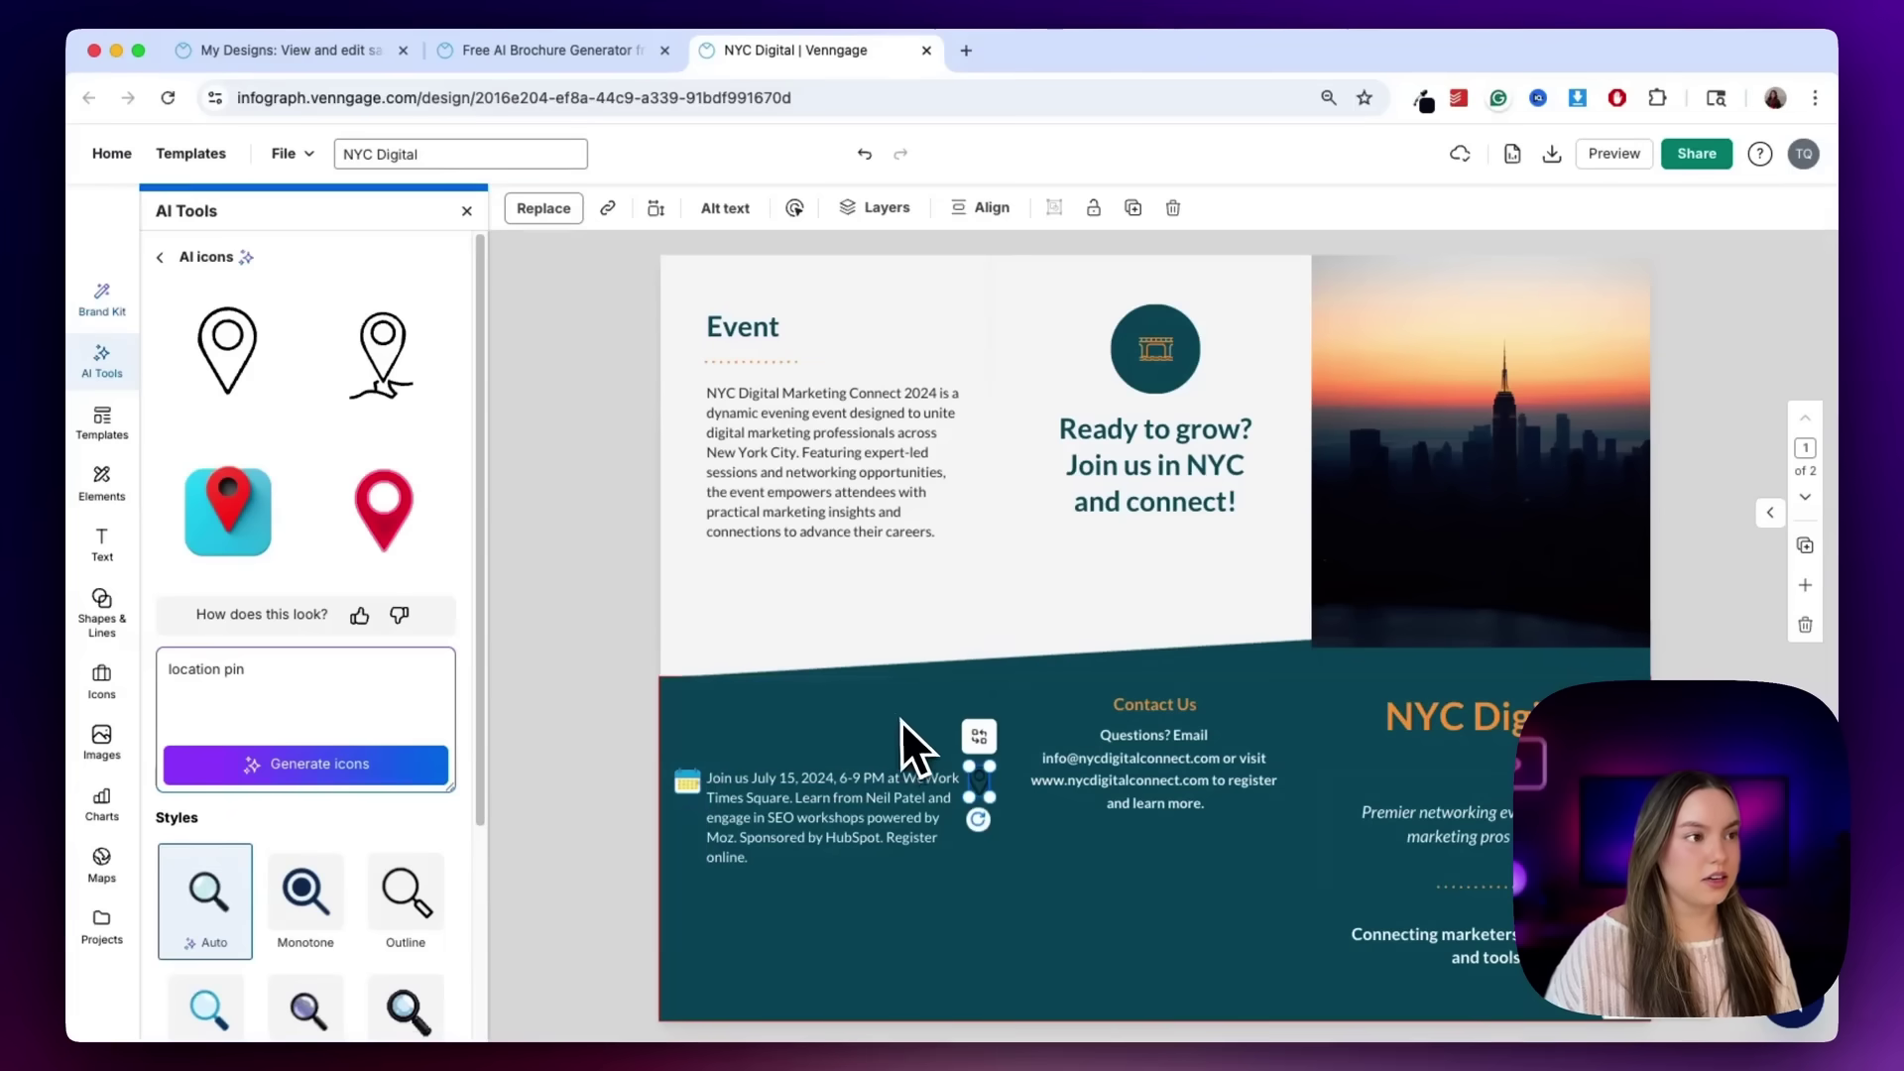
left_click(903, 723)
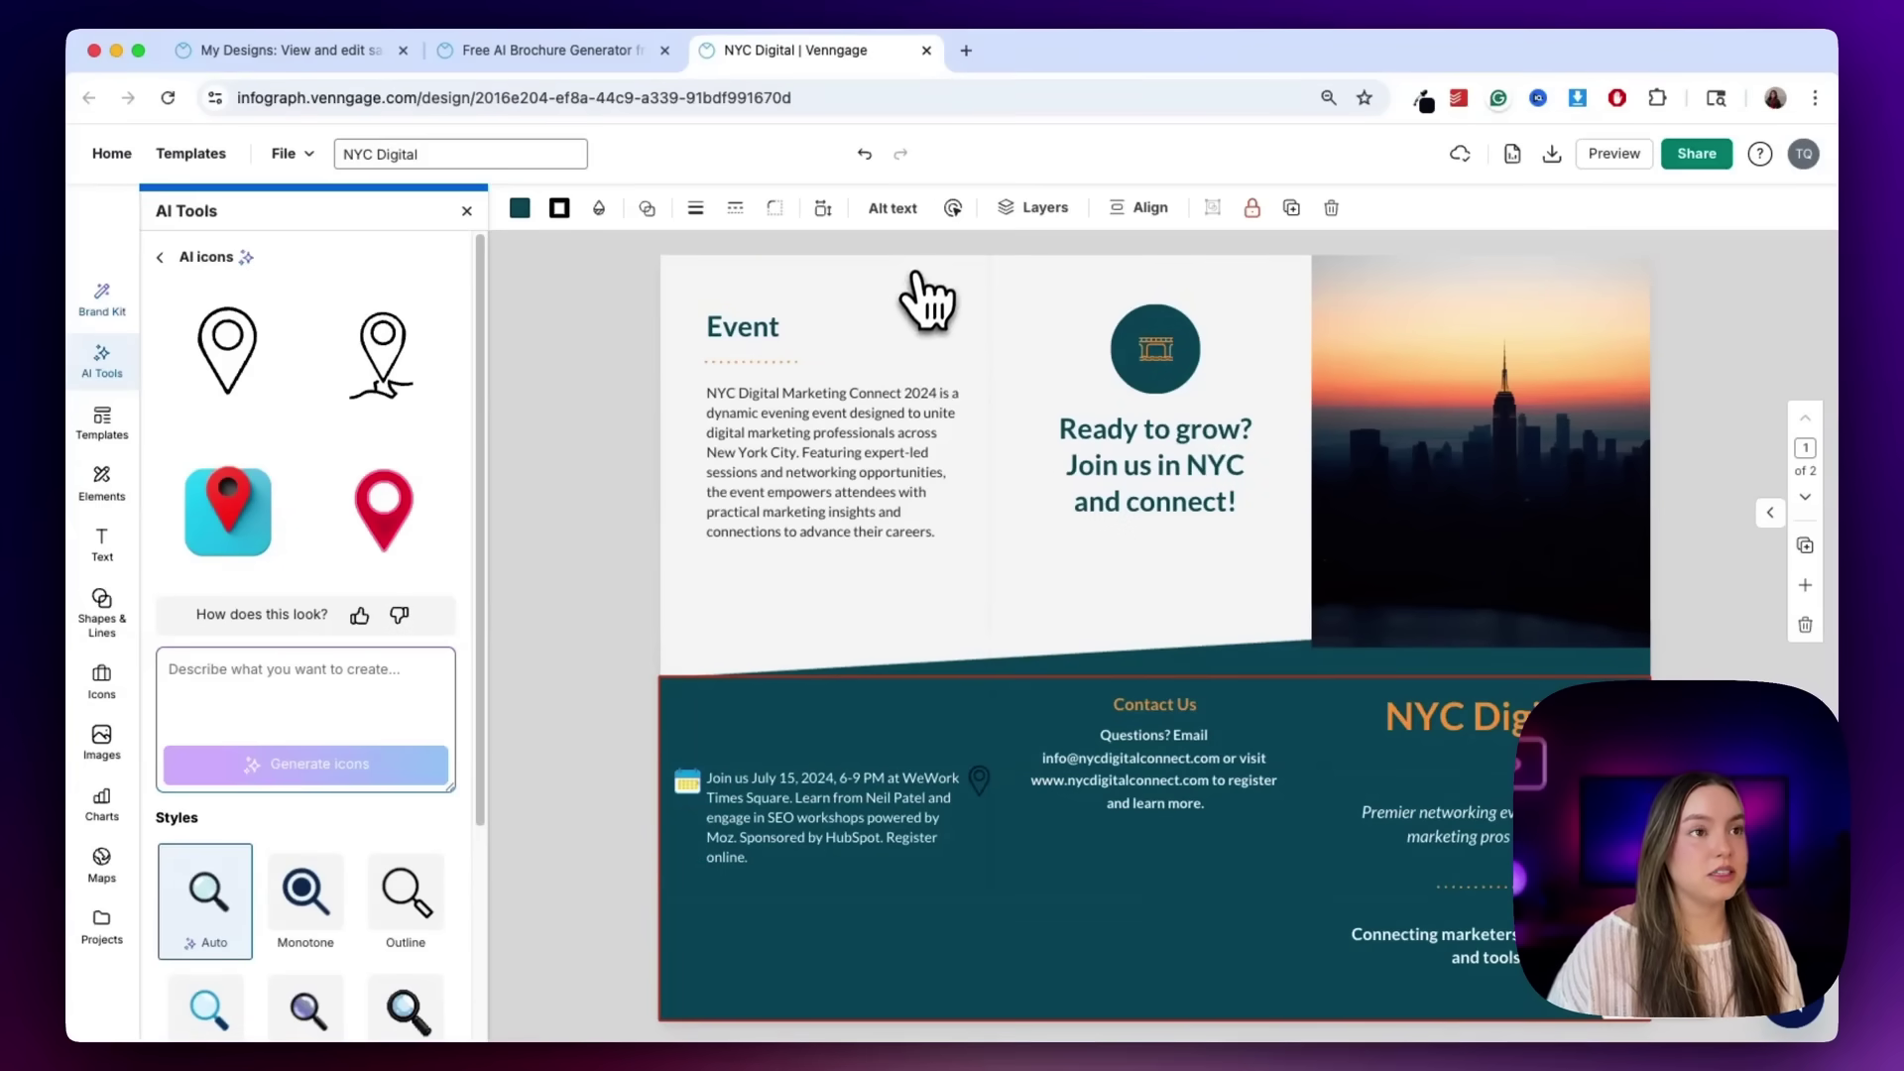
Try to move the cover panel's skyline image backwards one layer and undo it.
left_click(1032, 209)
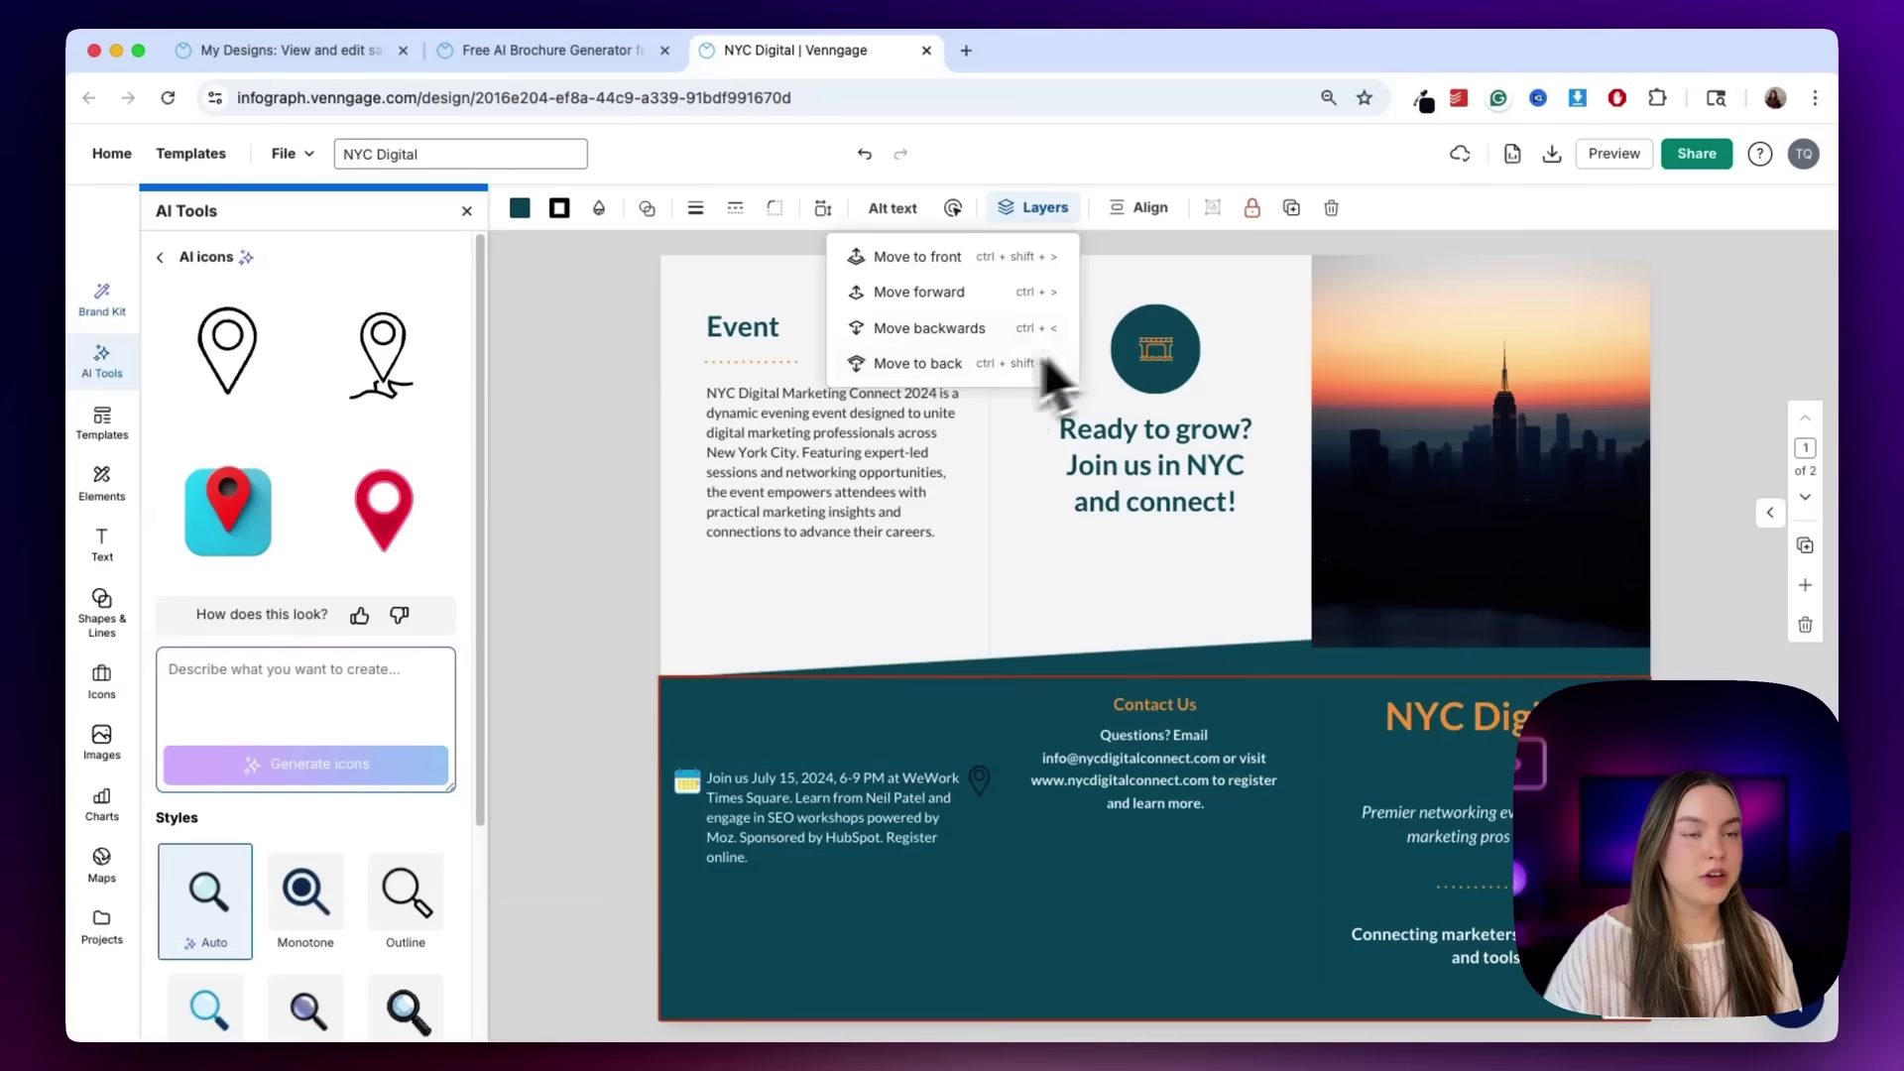
left_click(1324, 406)
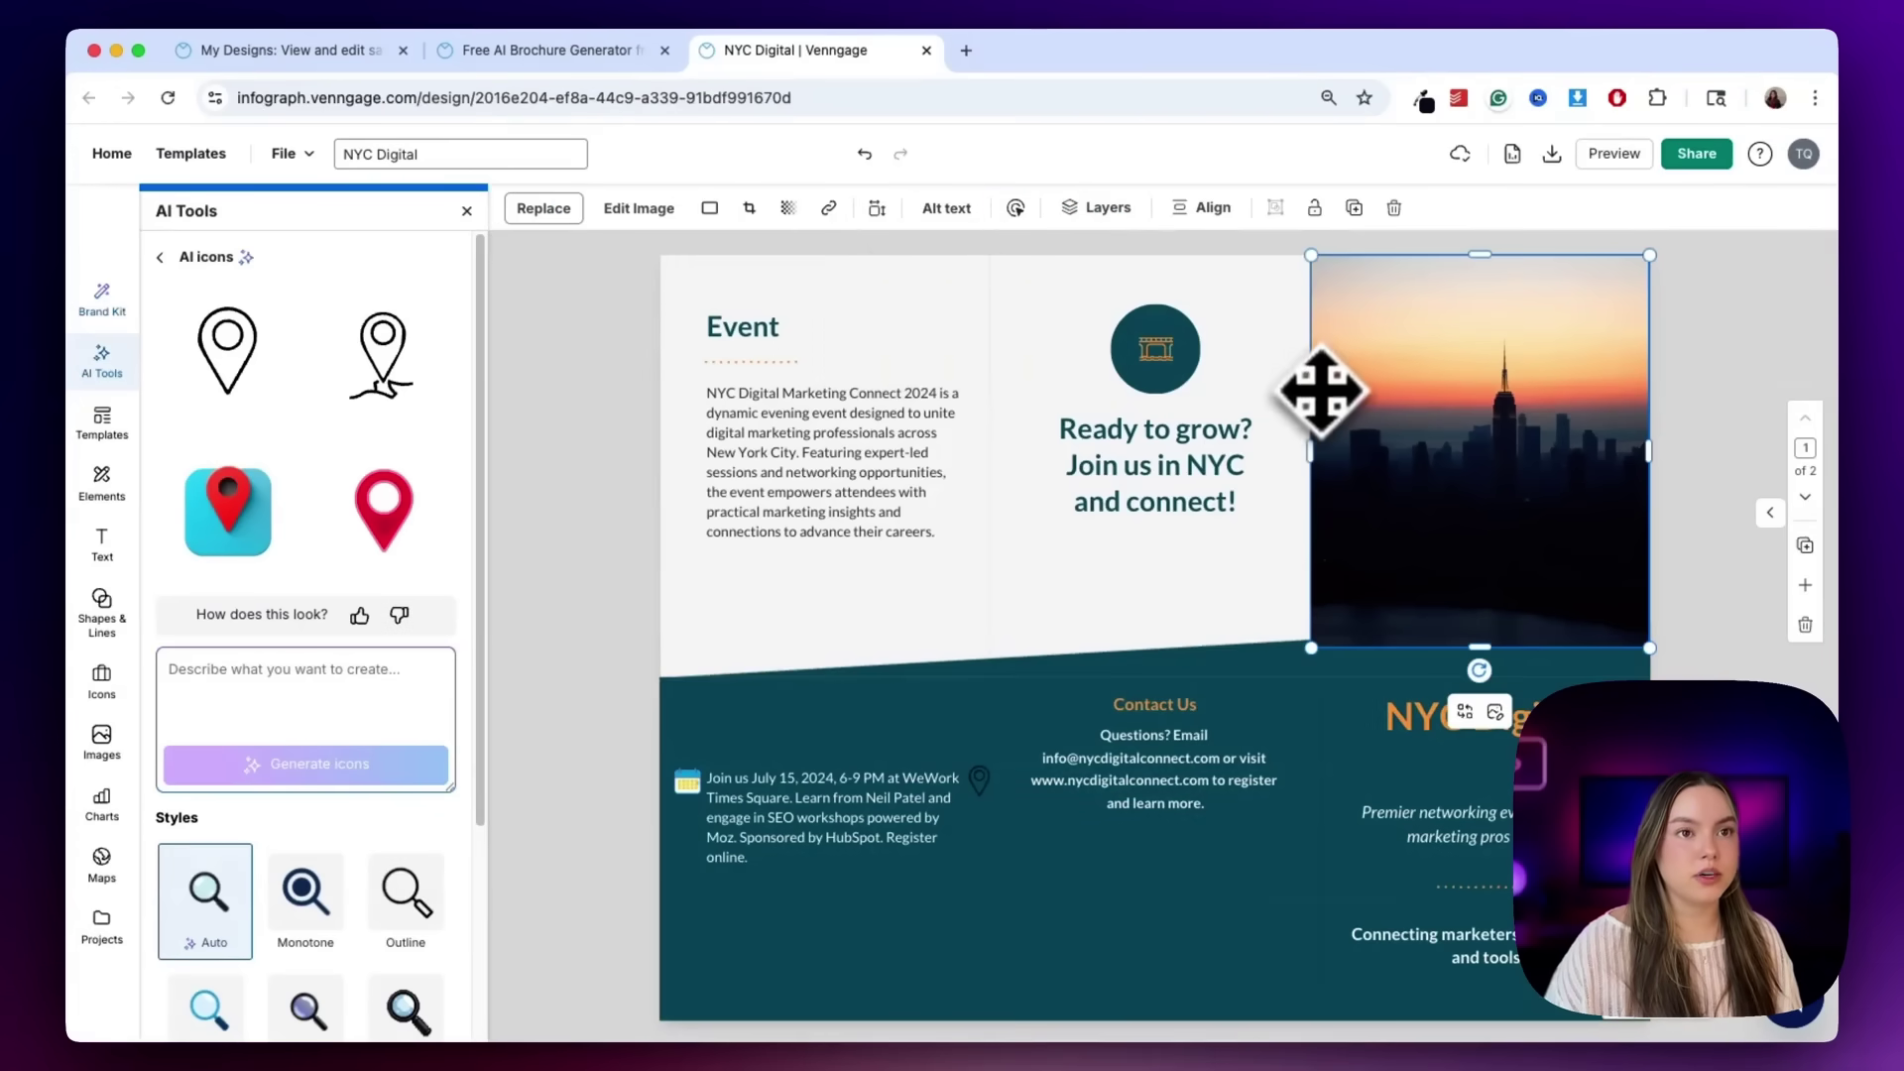
left_click(1084, 210)
left_click(1041, 330)
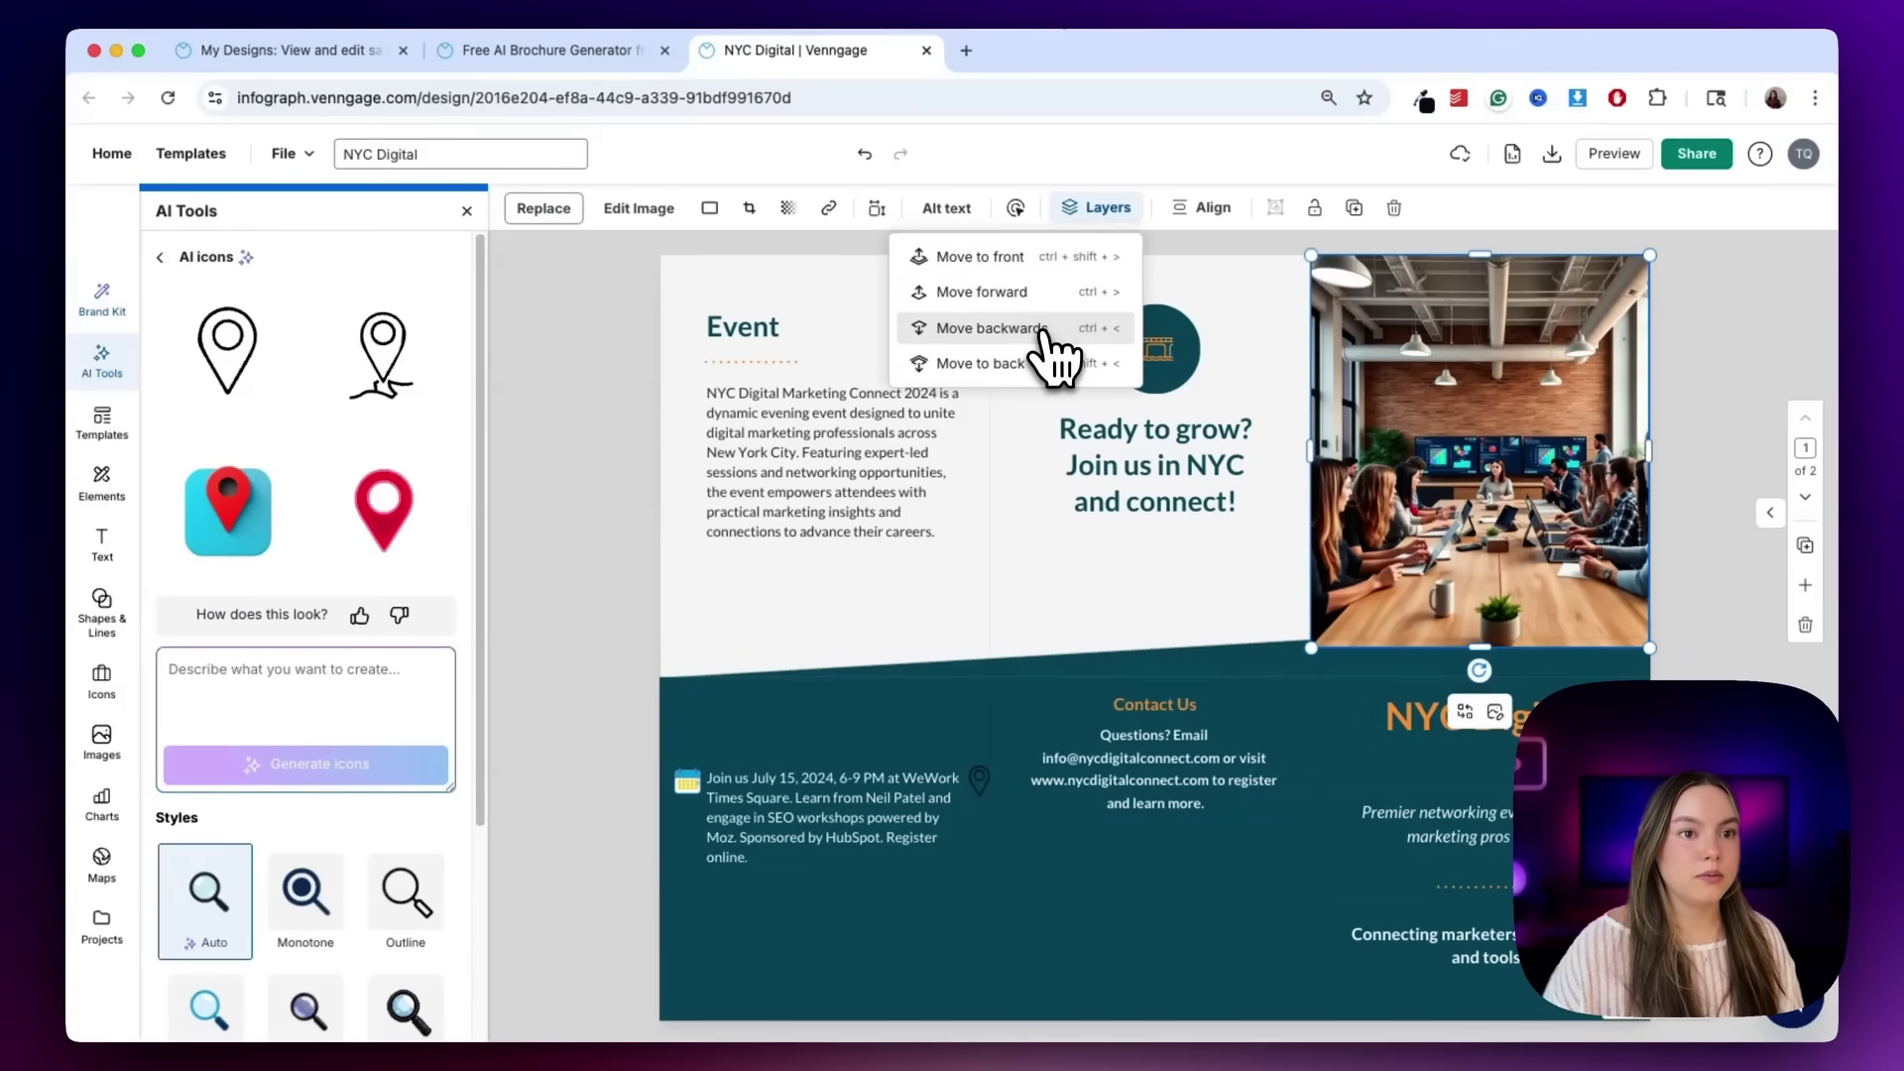
left_click(1214, 701)
key("ctrl+z")
Send the skyline image to the back, behind the slanted band, and align it with the page's top edge.
mouse_move(1475, 443)
left_mouse_down()
mouse_move(1275, 437)
mouse_move(1257, 331)
mouse_move(1330, 578)
mouse_move(1481, 443)
left_mouse_up()
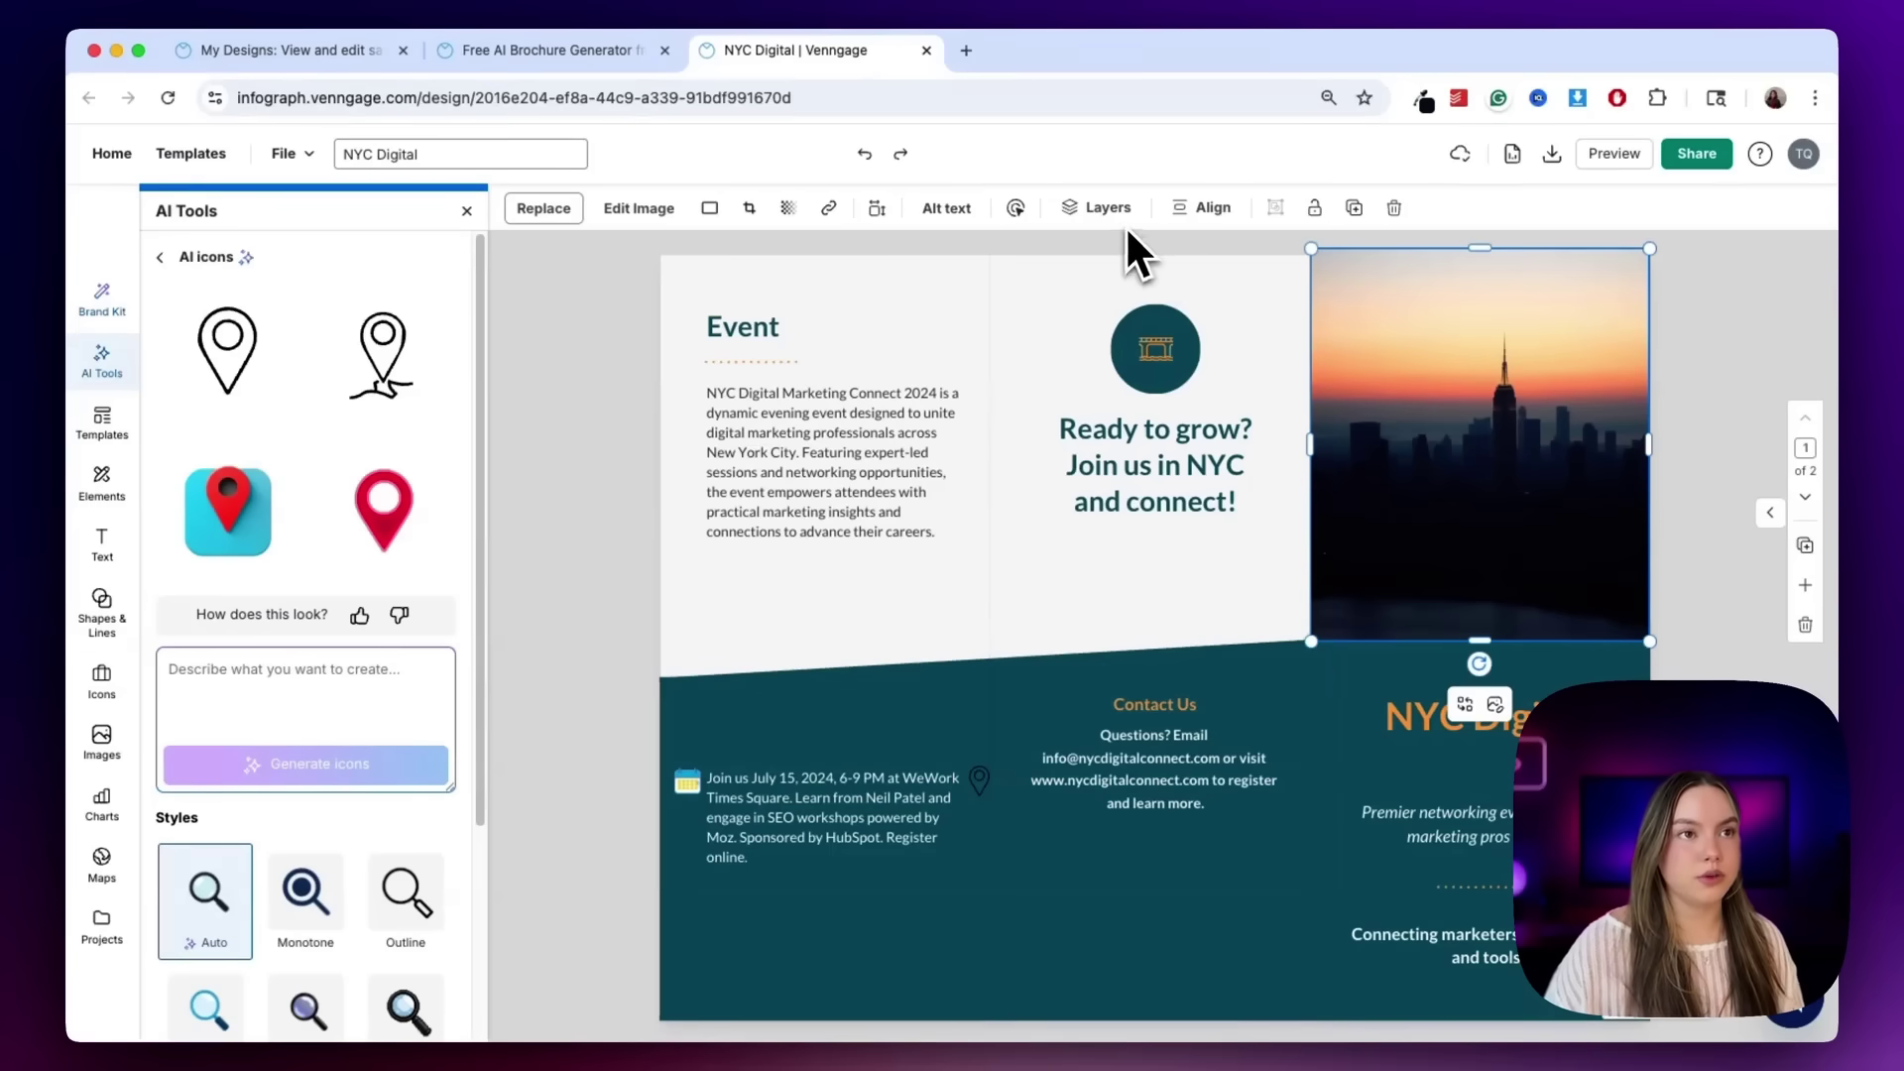
left_click(1103, 208)
left_click(1071, 363)
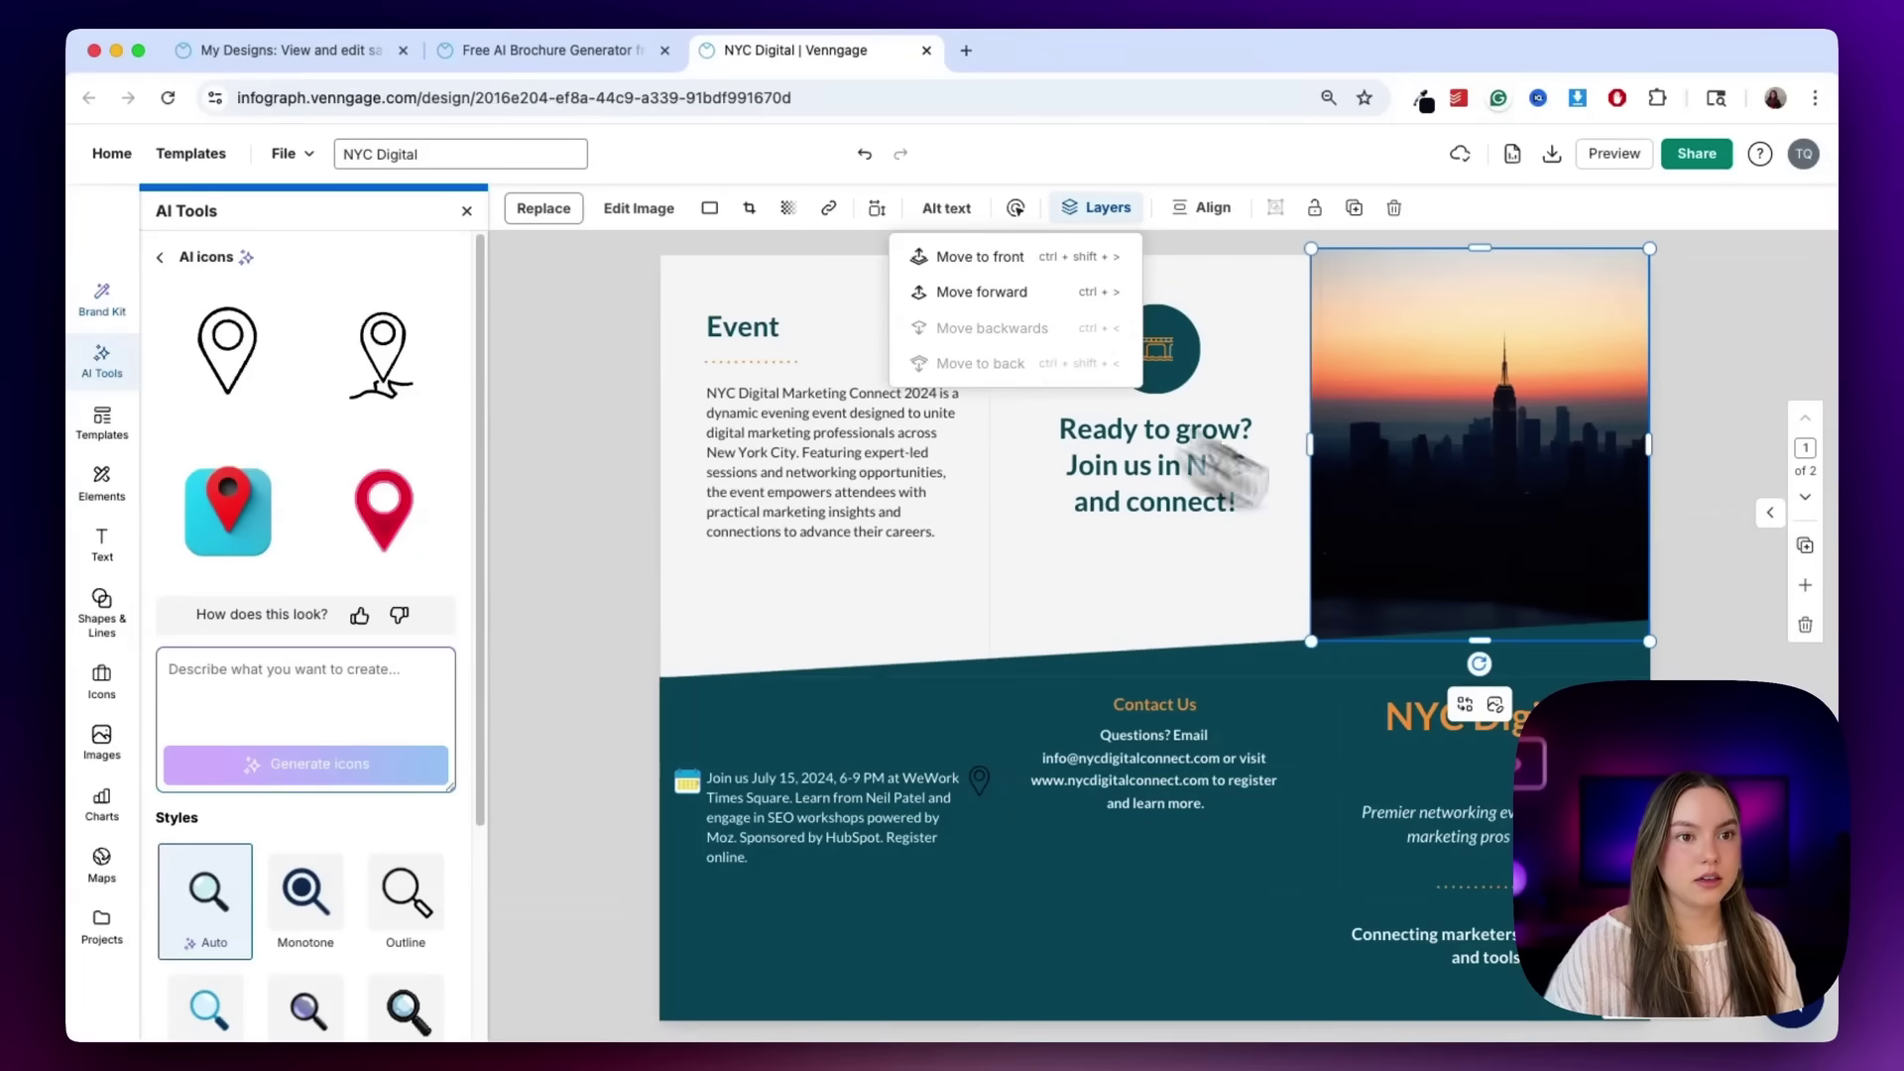
left_click(1104, 885)
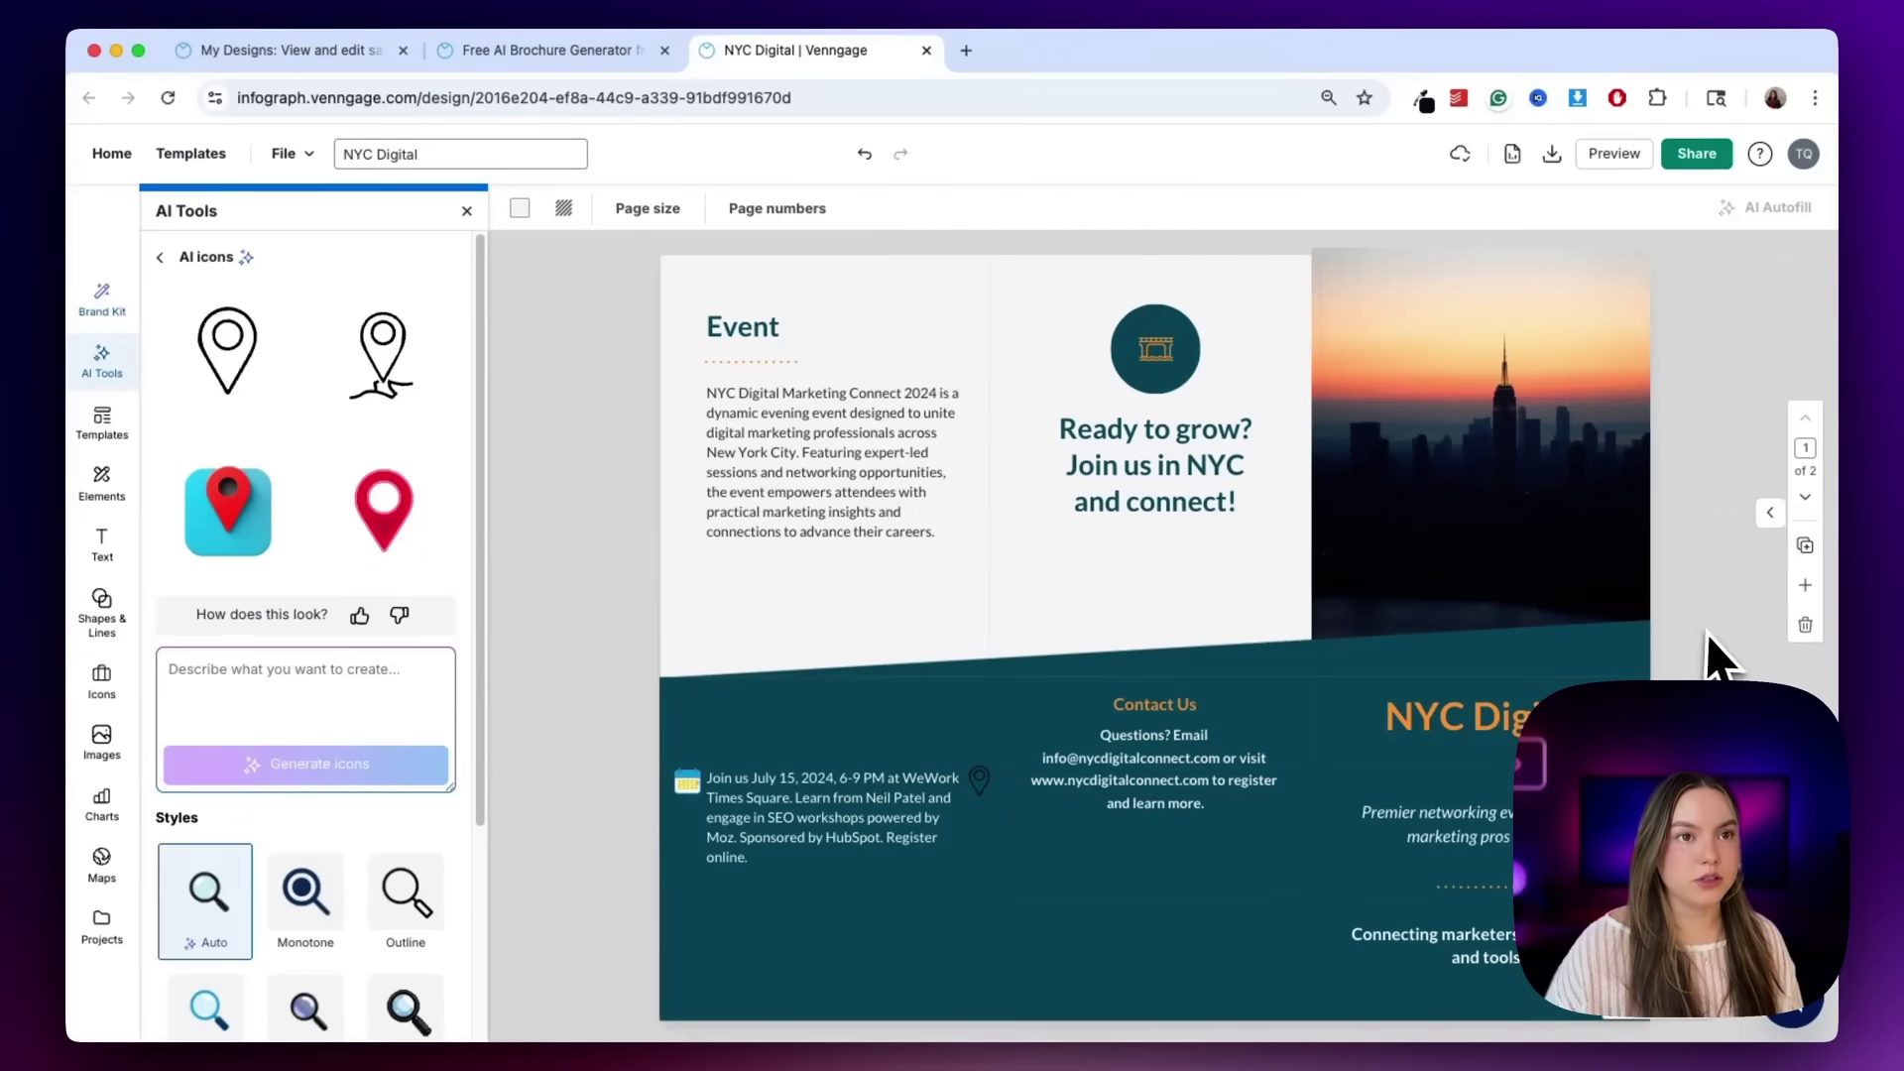
left_click_drag(1518, 414, 1511, 421)
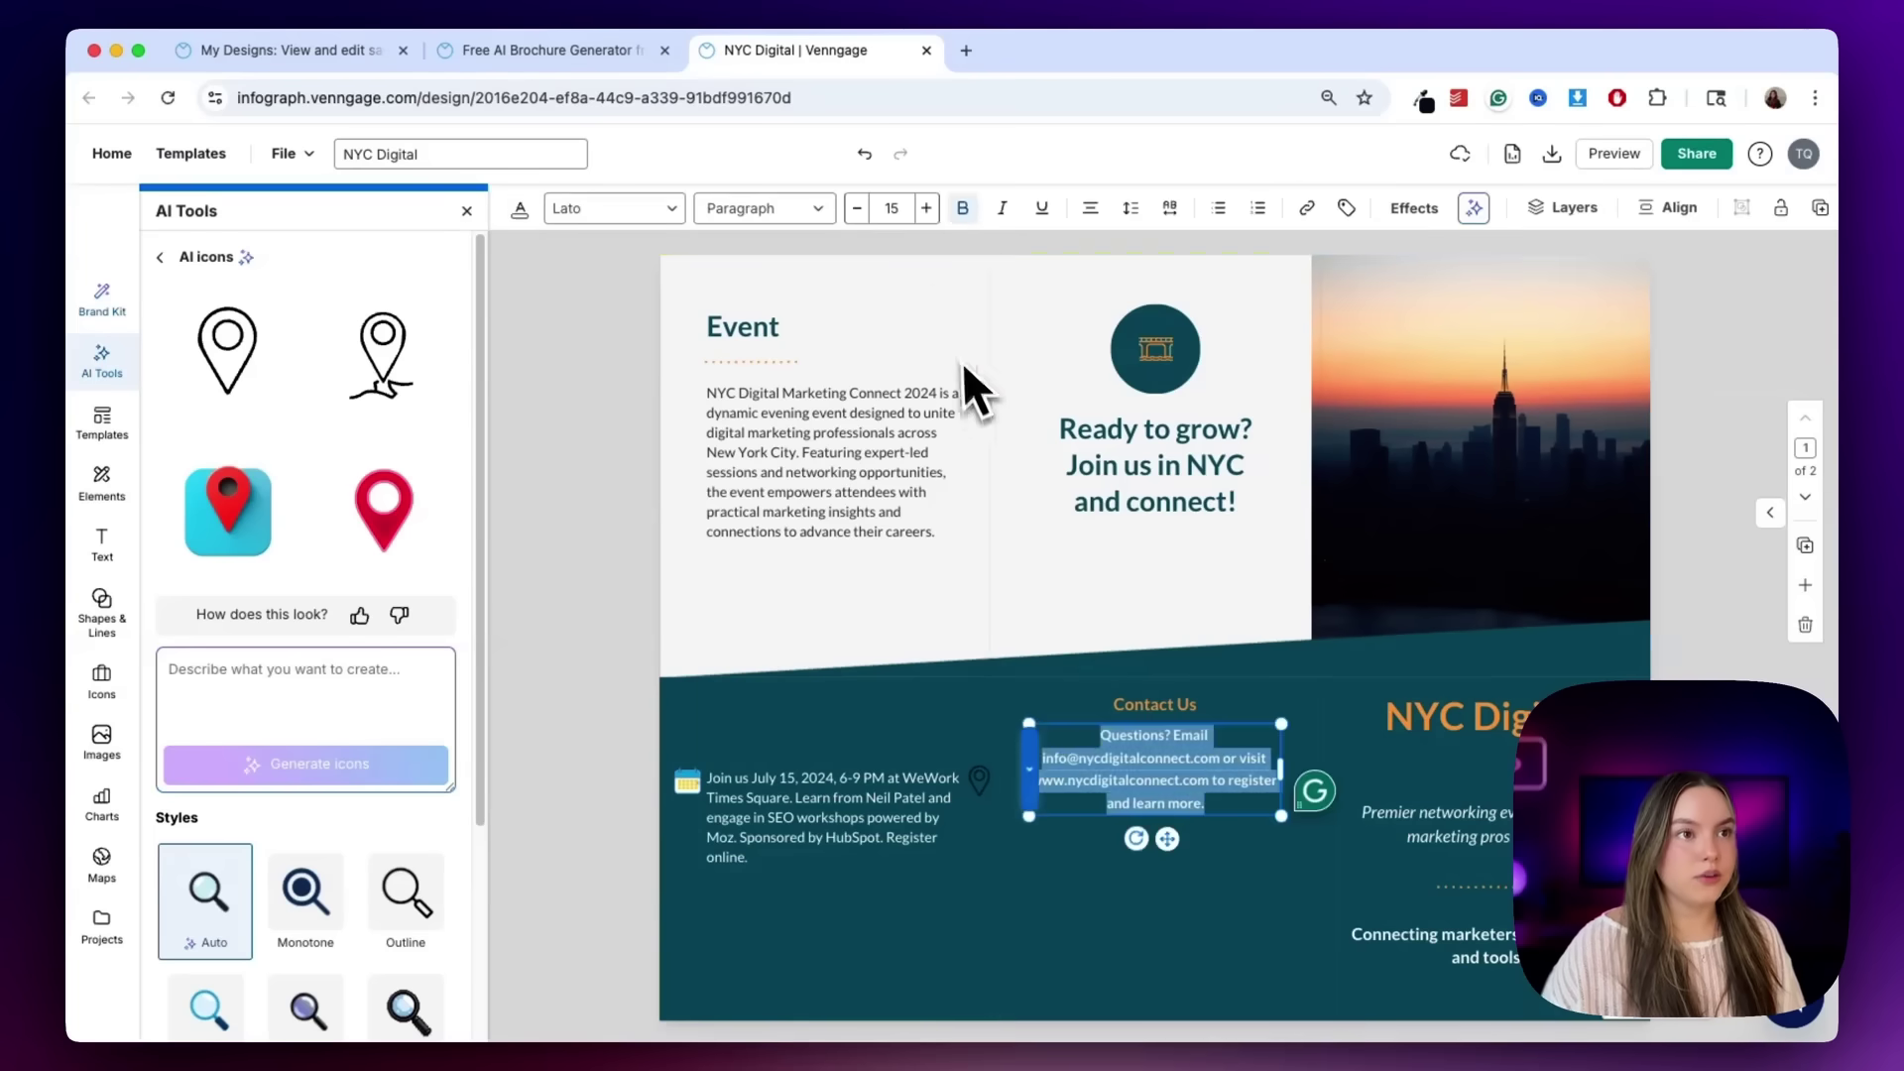
left_click(964, 367)
left_click(939, 327)
left_click(1083, 298)
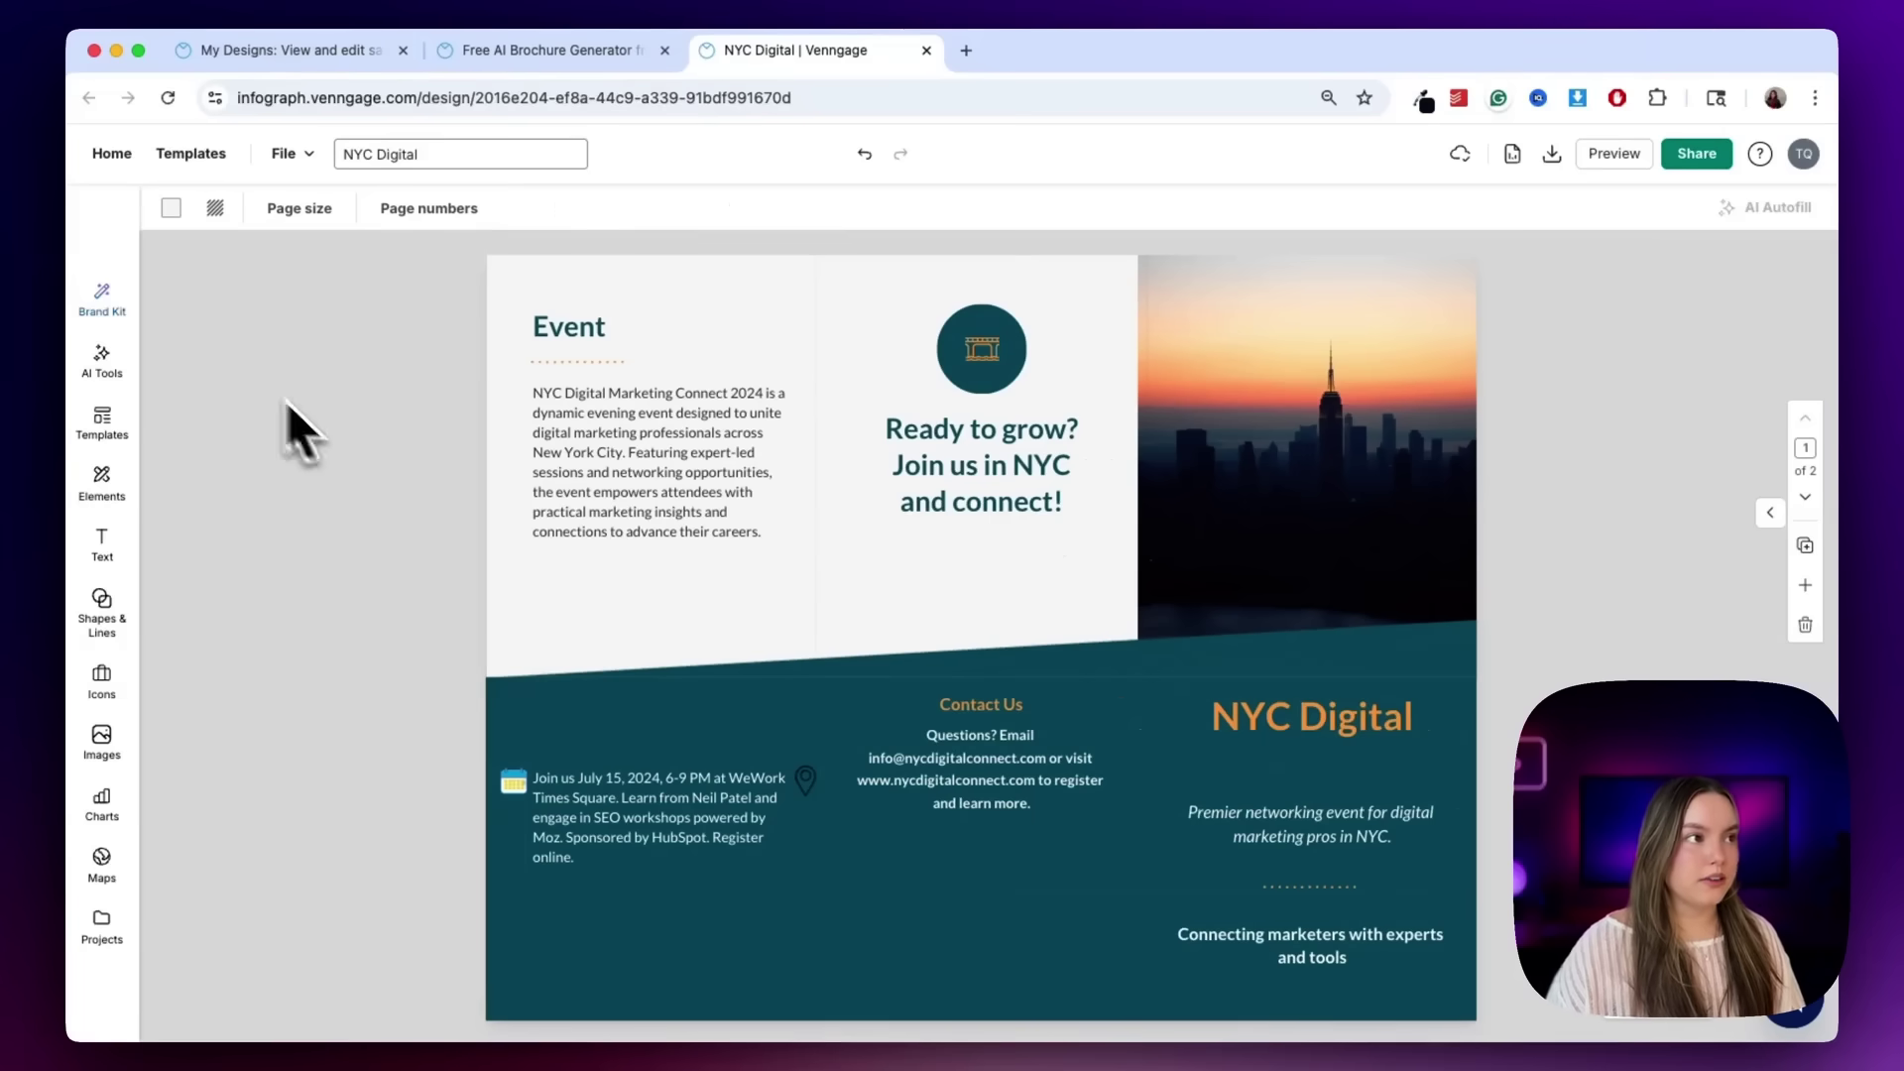
Add a new brand kit automatically from the company HubSpot (hubspot.com).
left_click(94, 312)
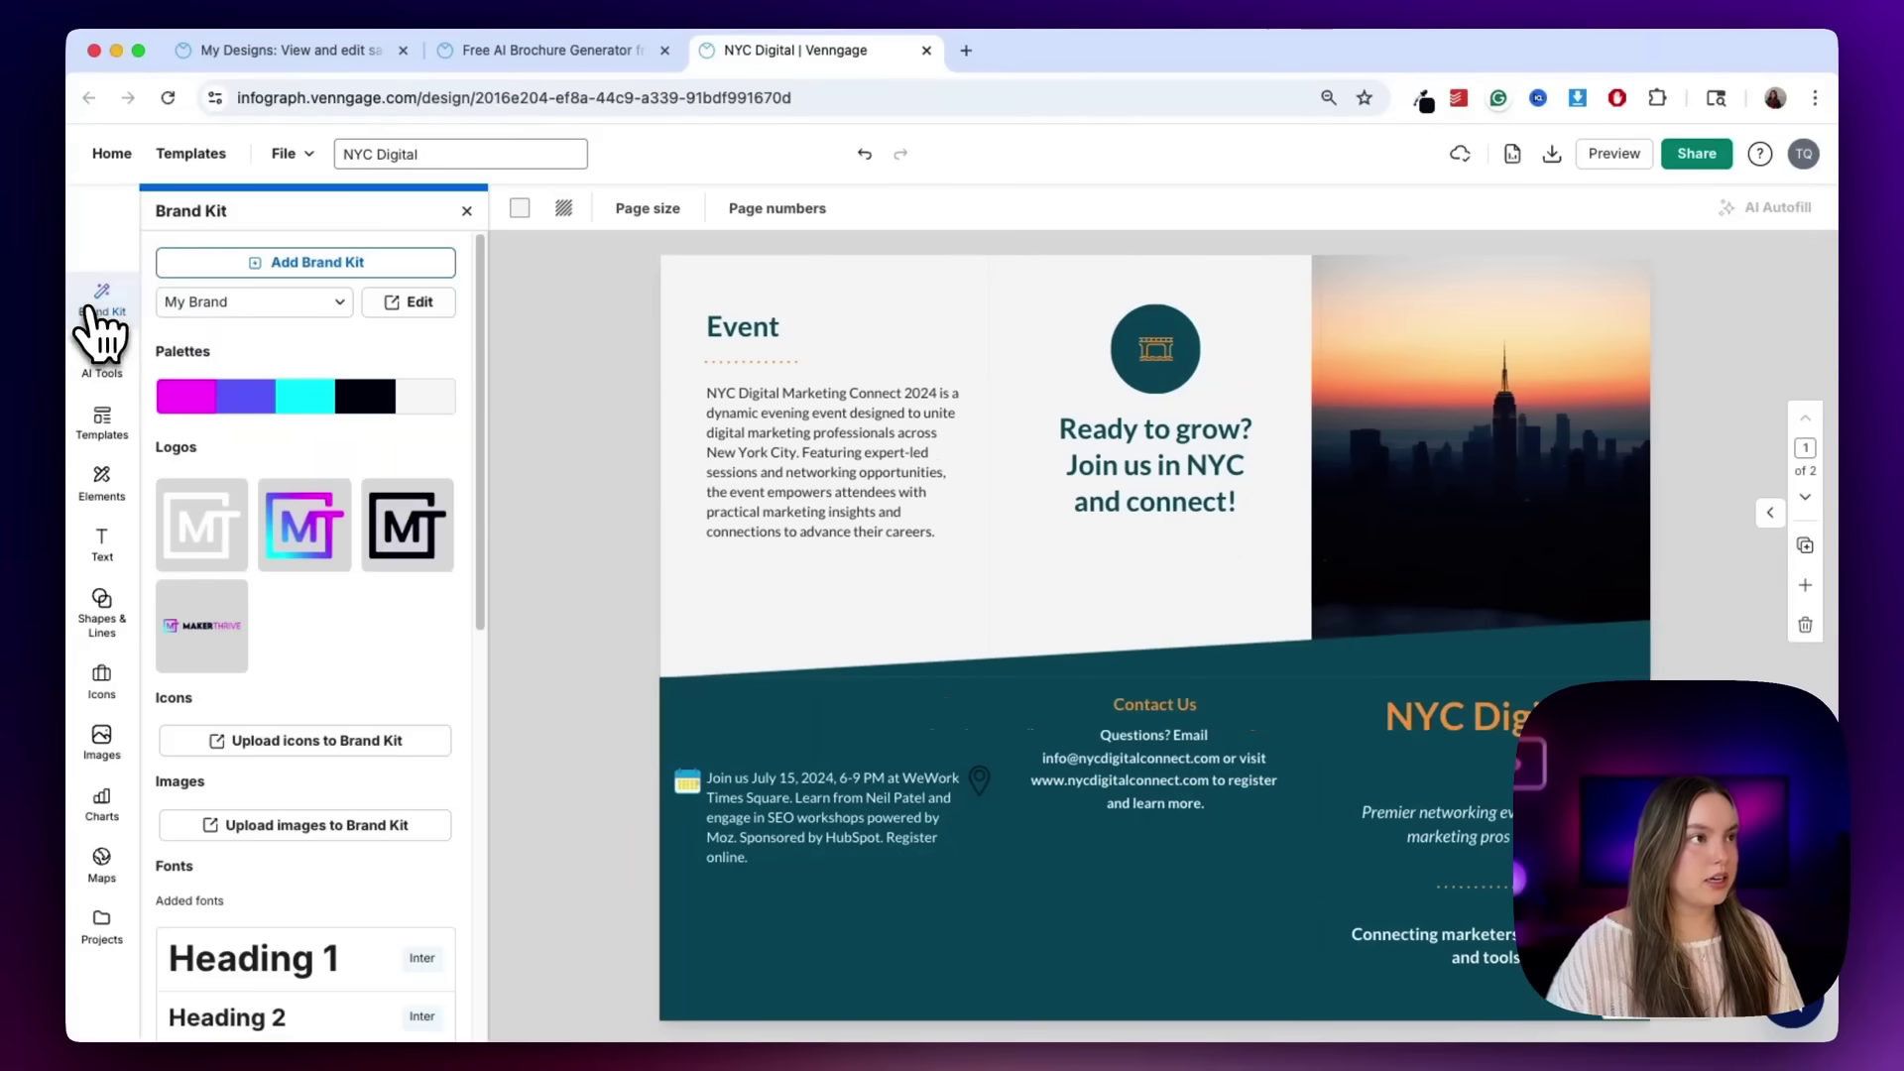
left_click(315, 269)
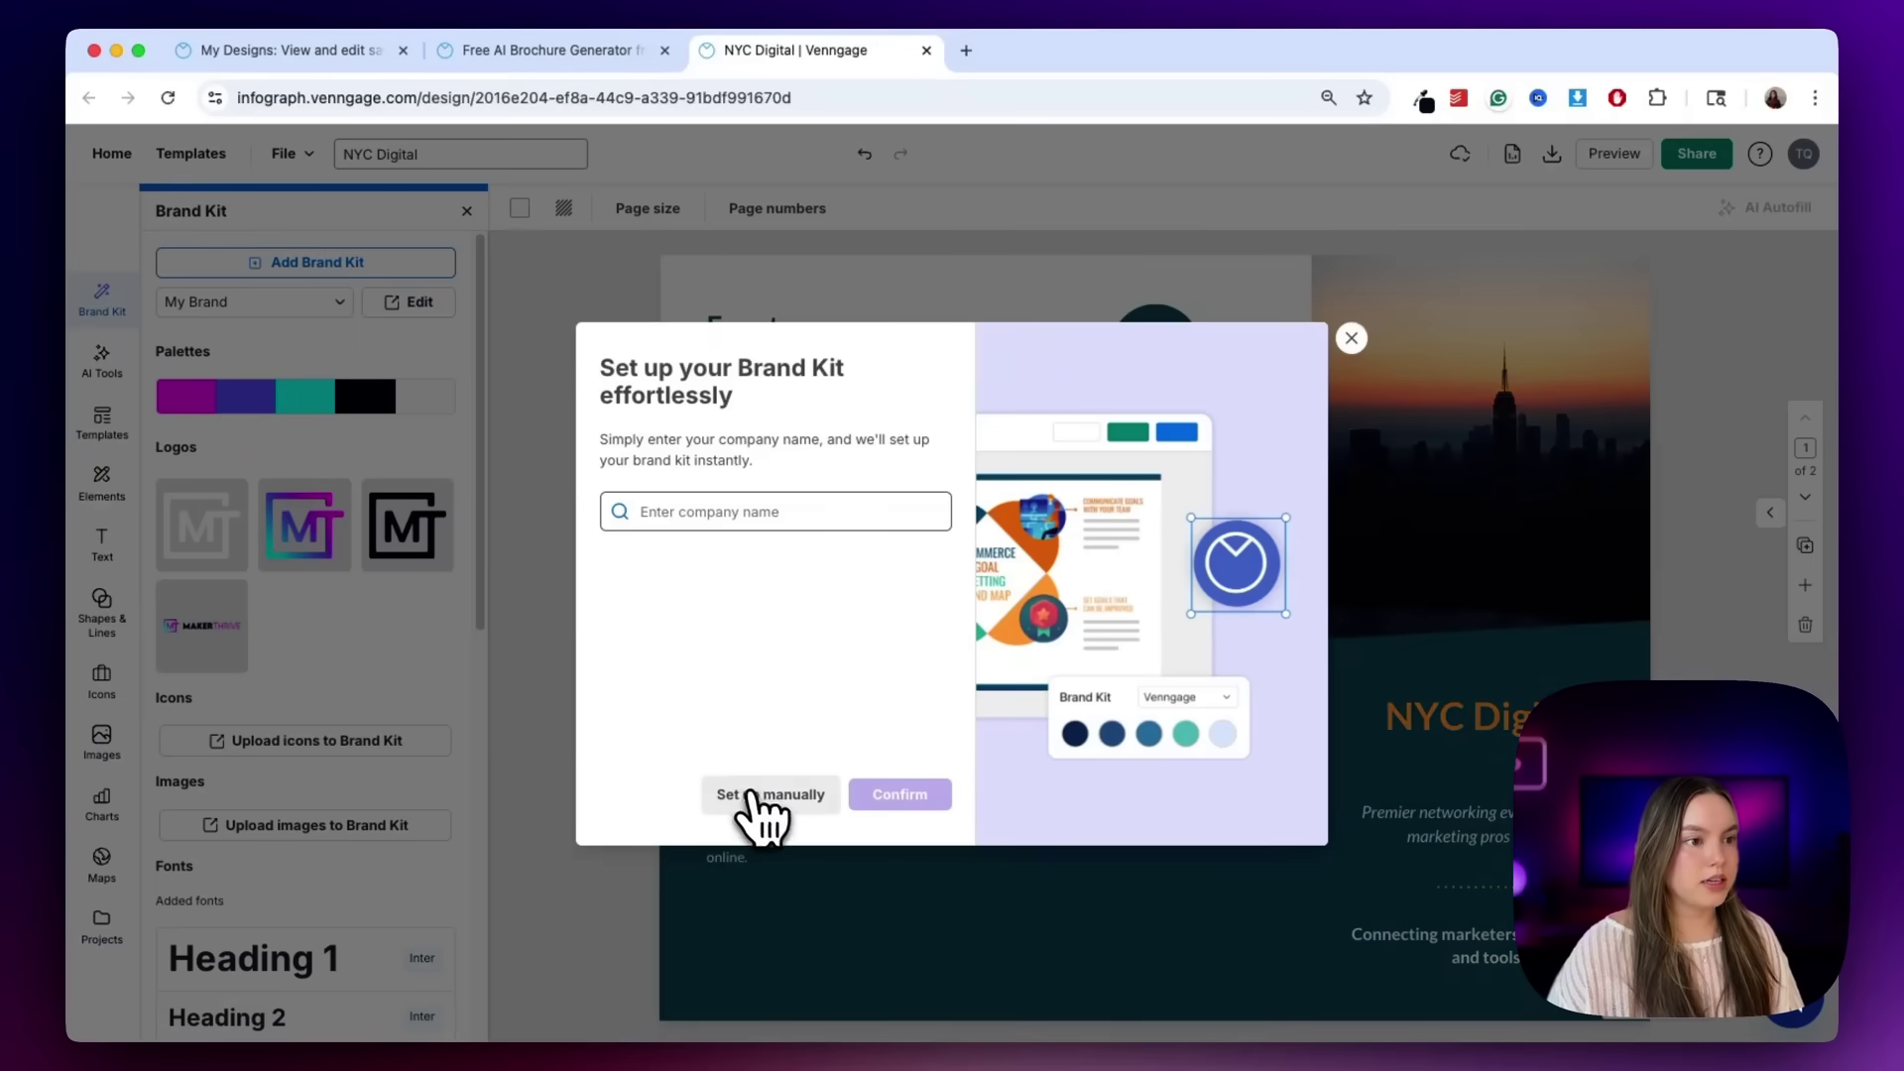
left_click(773, 540)
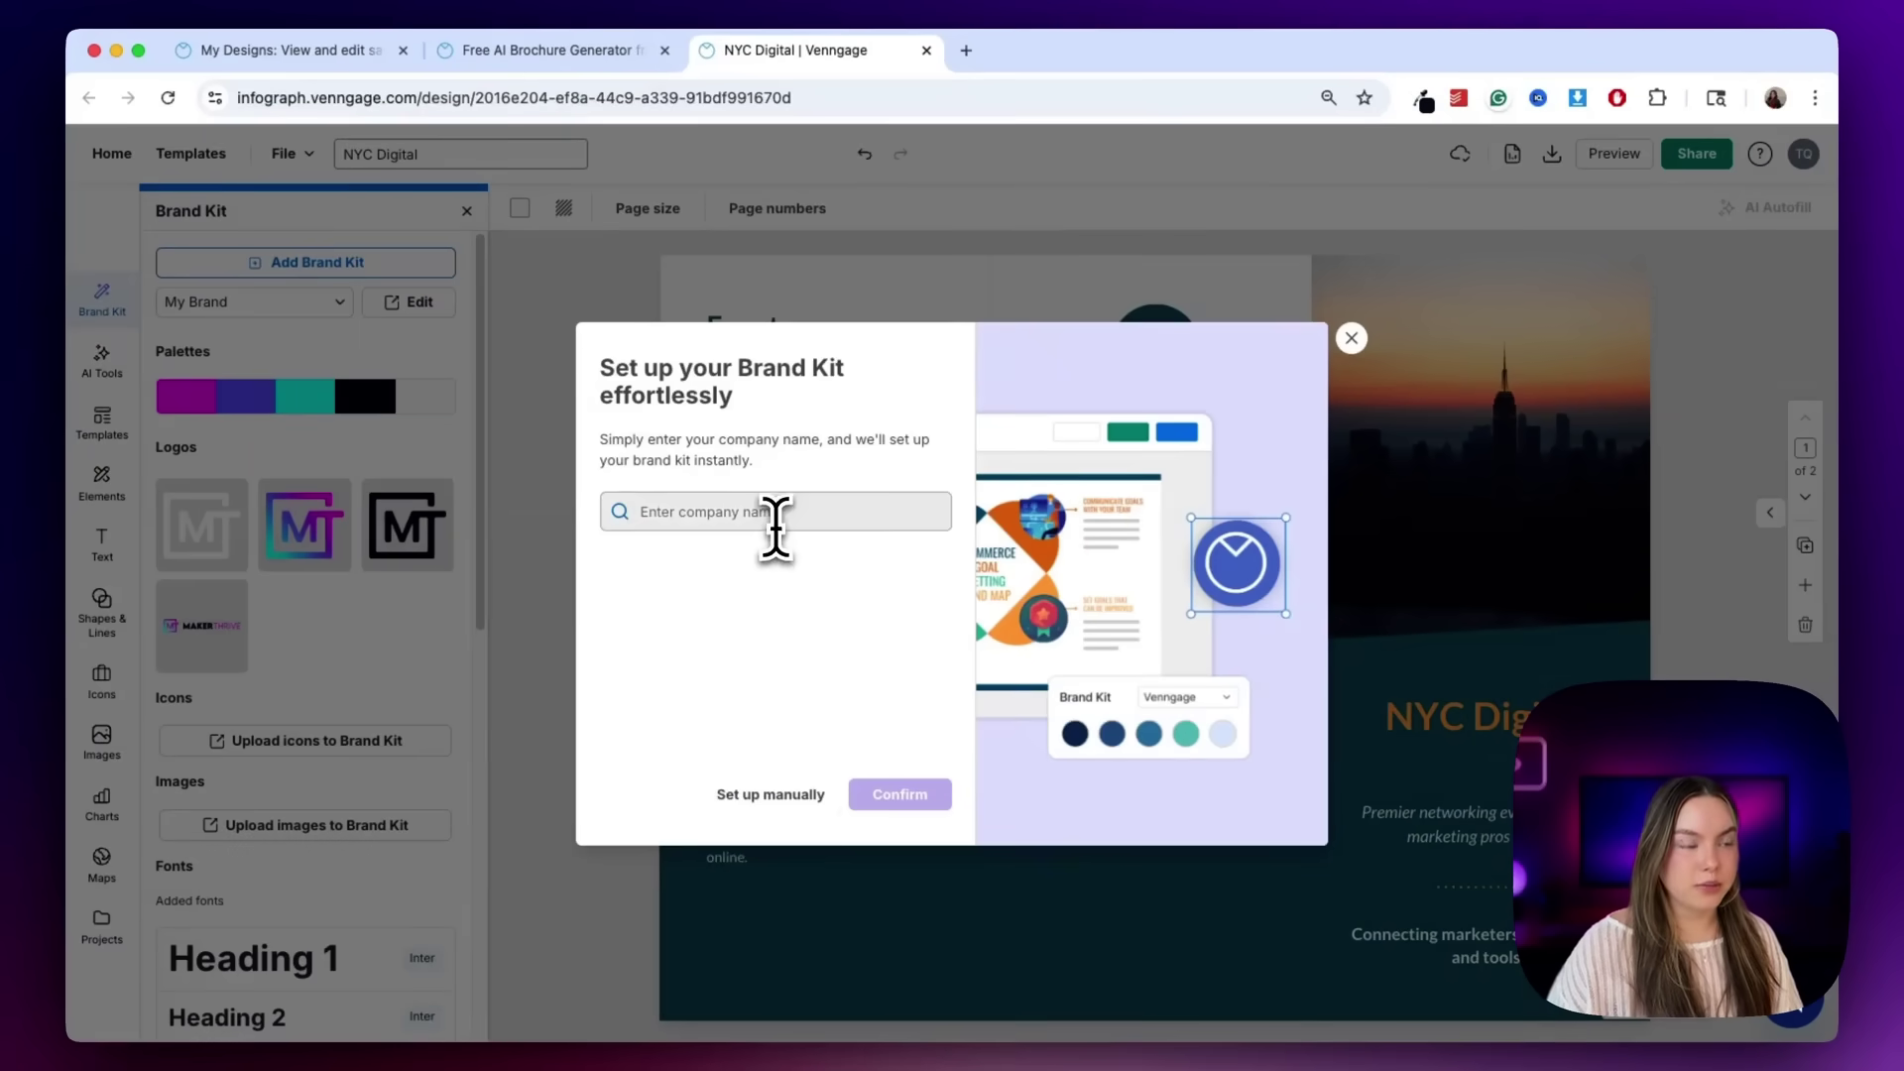
type("hubspot")
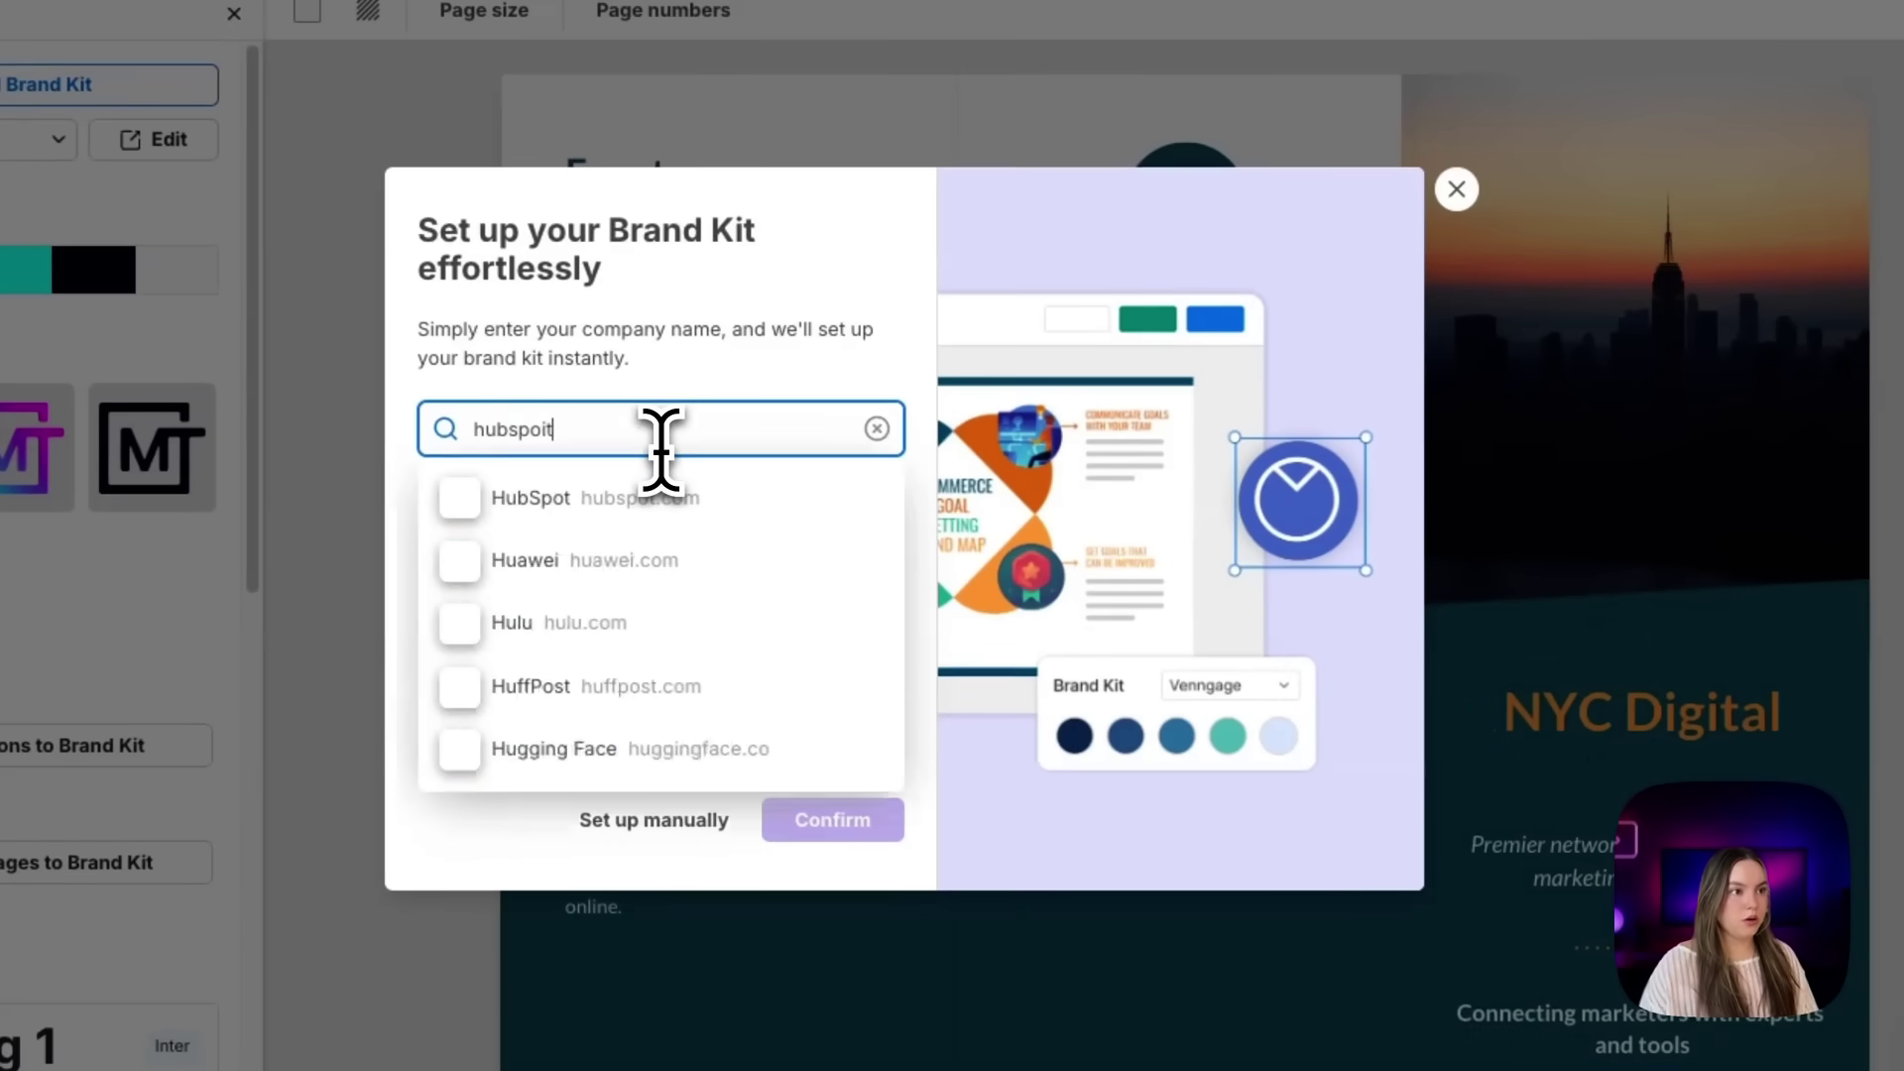
left_click(701, 477)
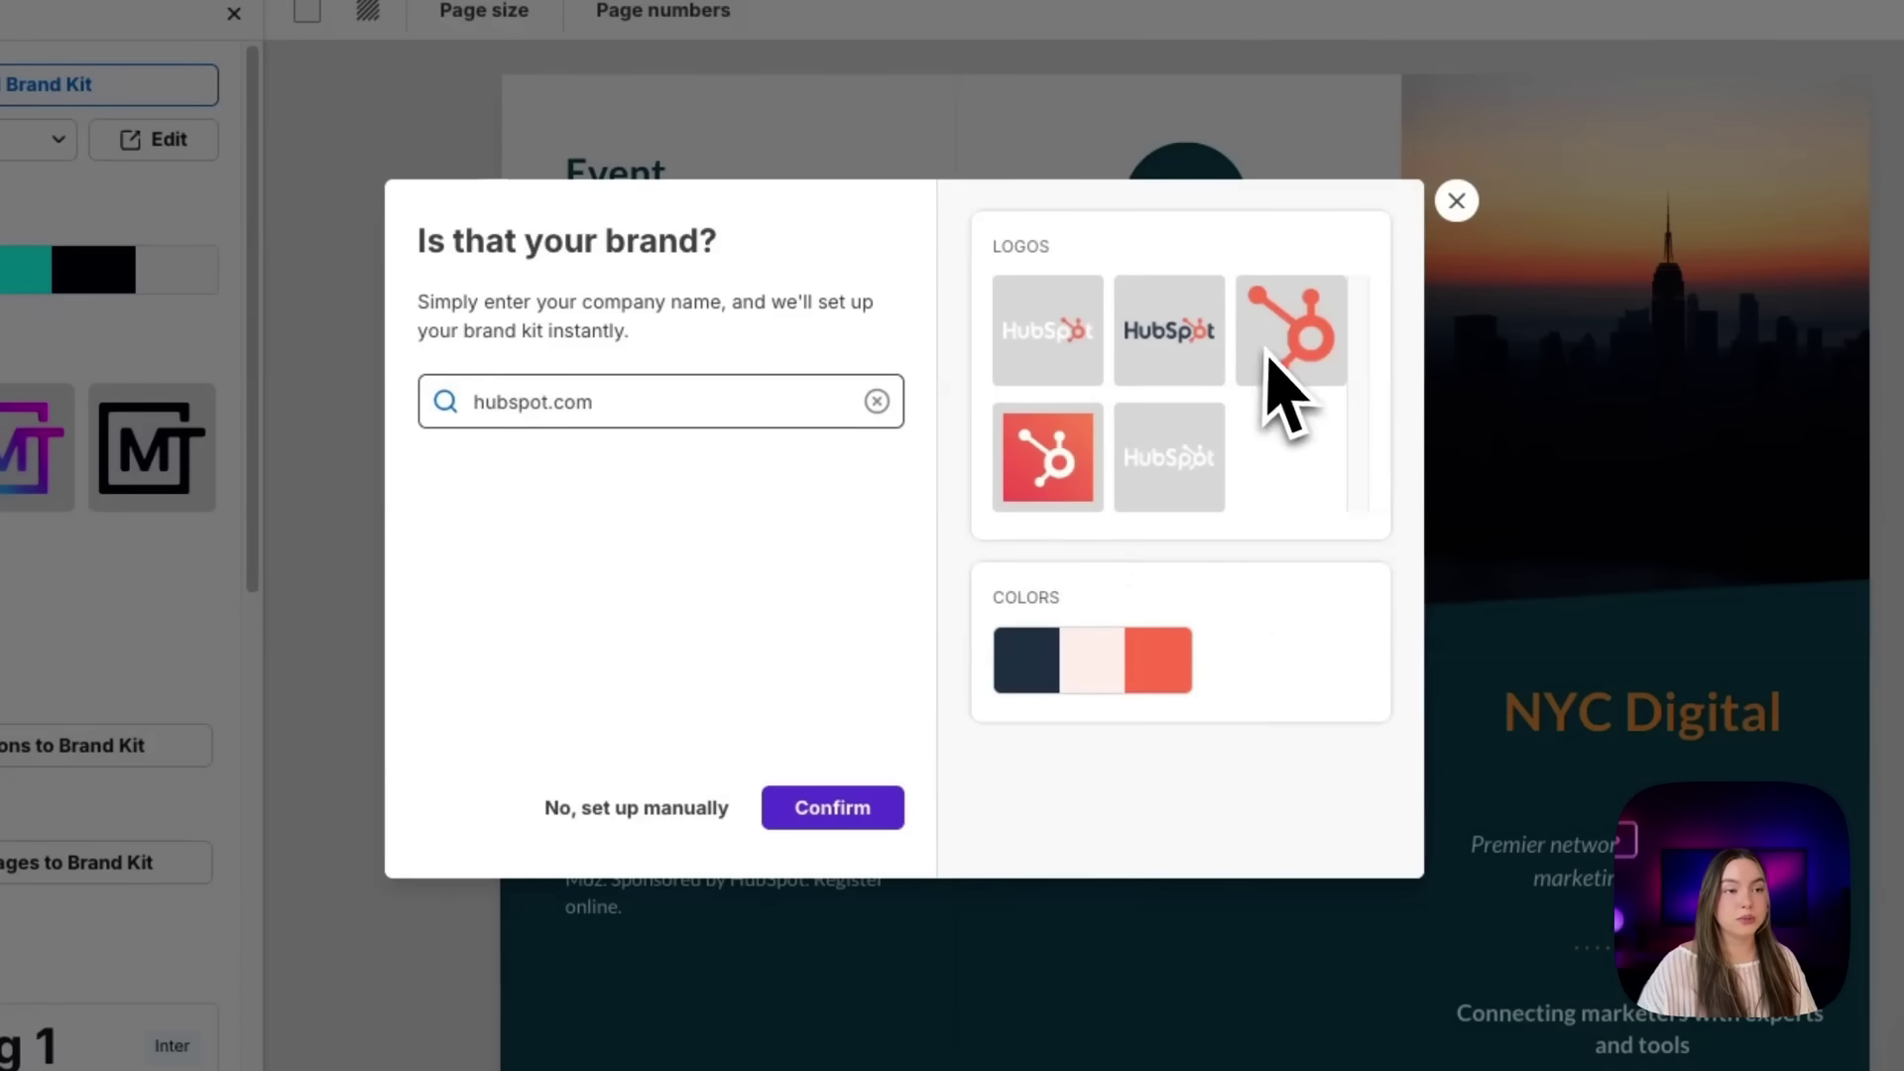
left_click(838, 813)
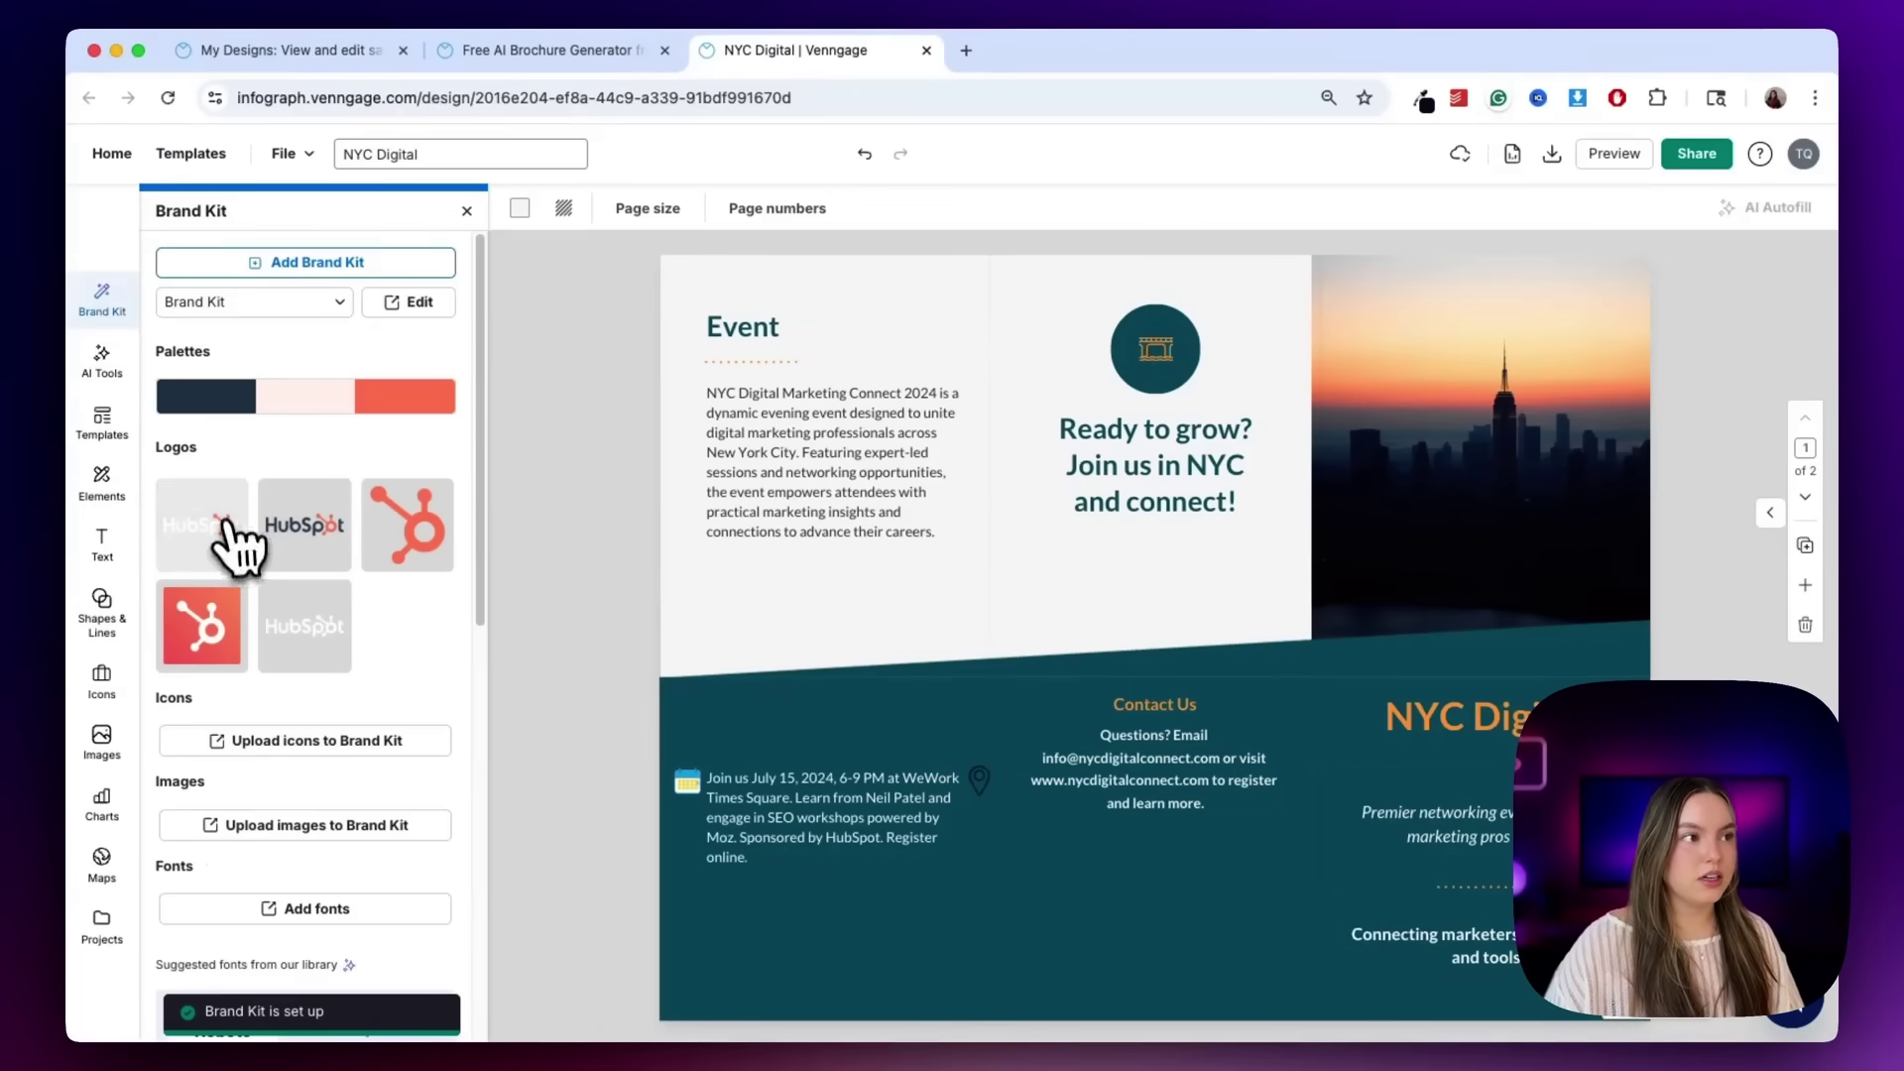
Apply the HubSpot brand palette to the page and place the white-and-orange HubSpot logo, scaled down, in the page's lower-left corner.
left_click(297, 401)
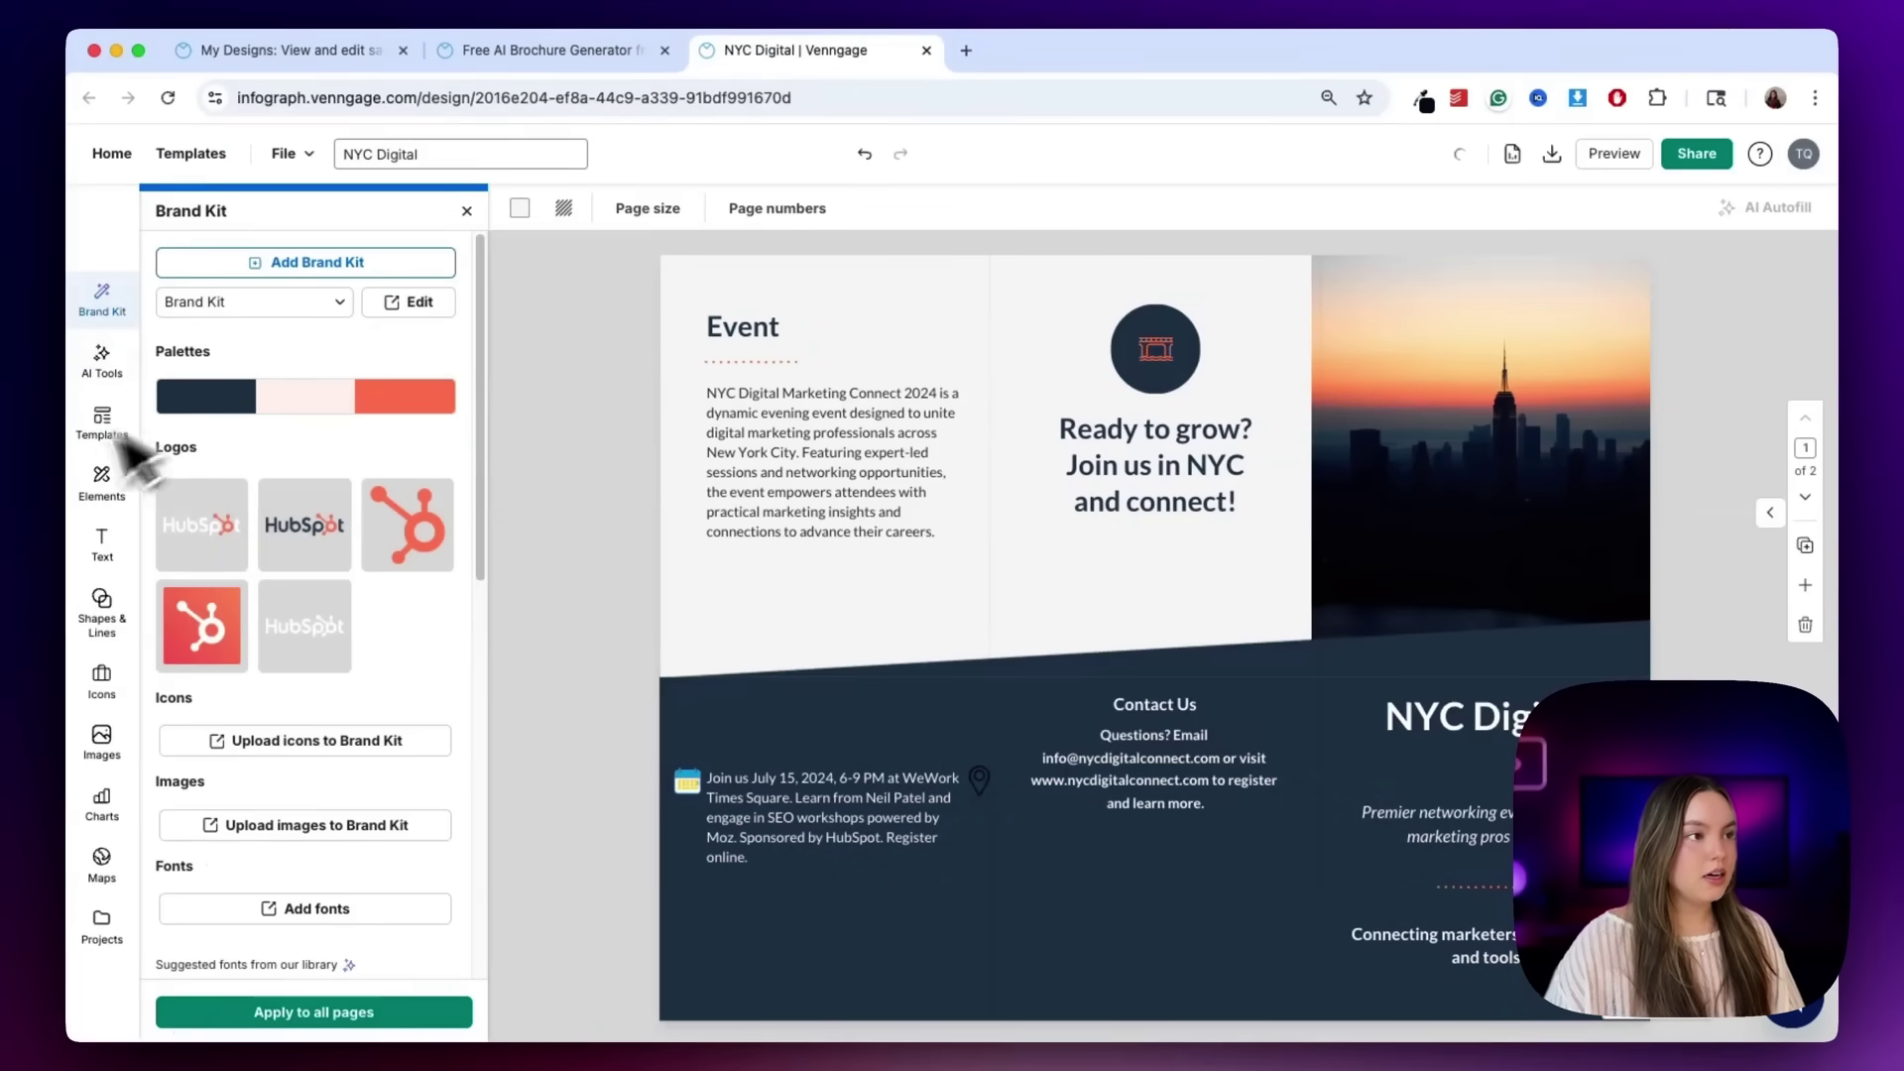
left_click_drag(238, 544, 1104, 850)
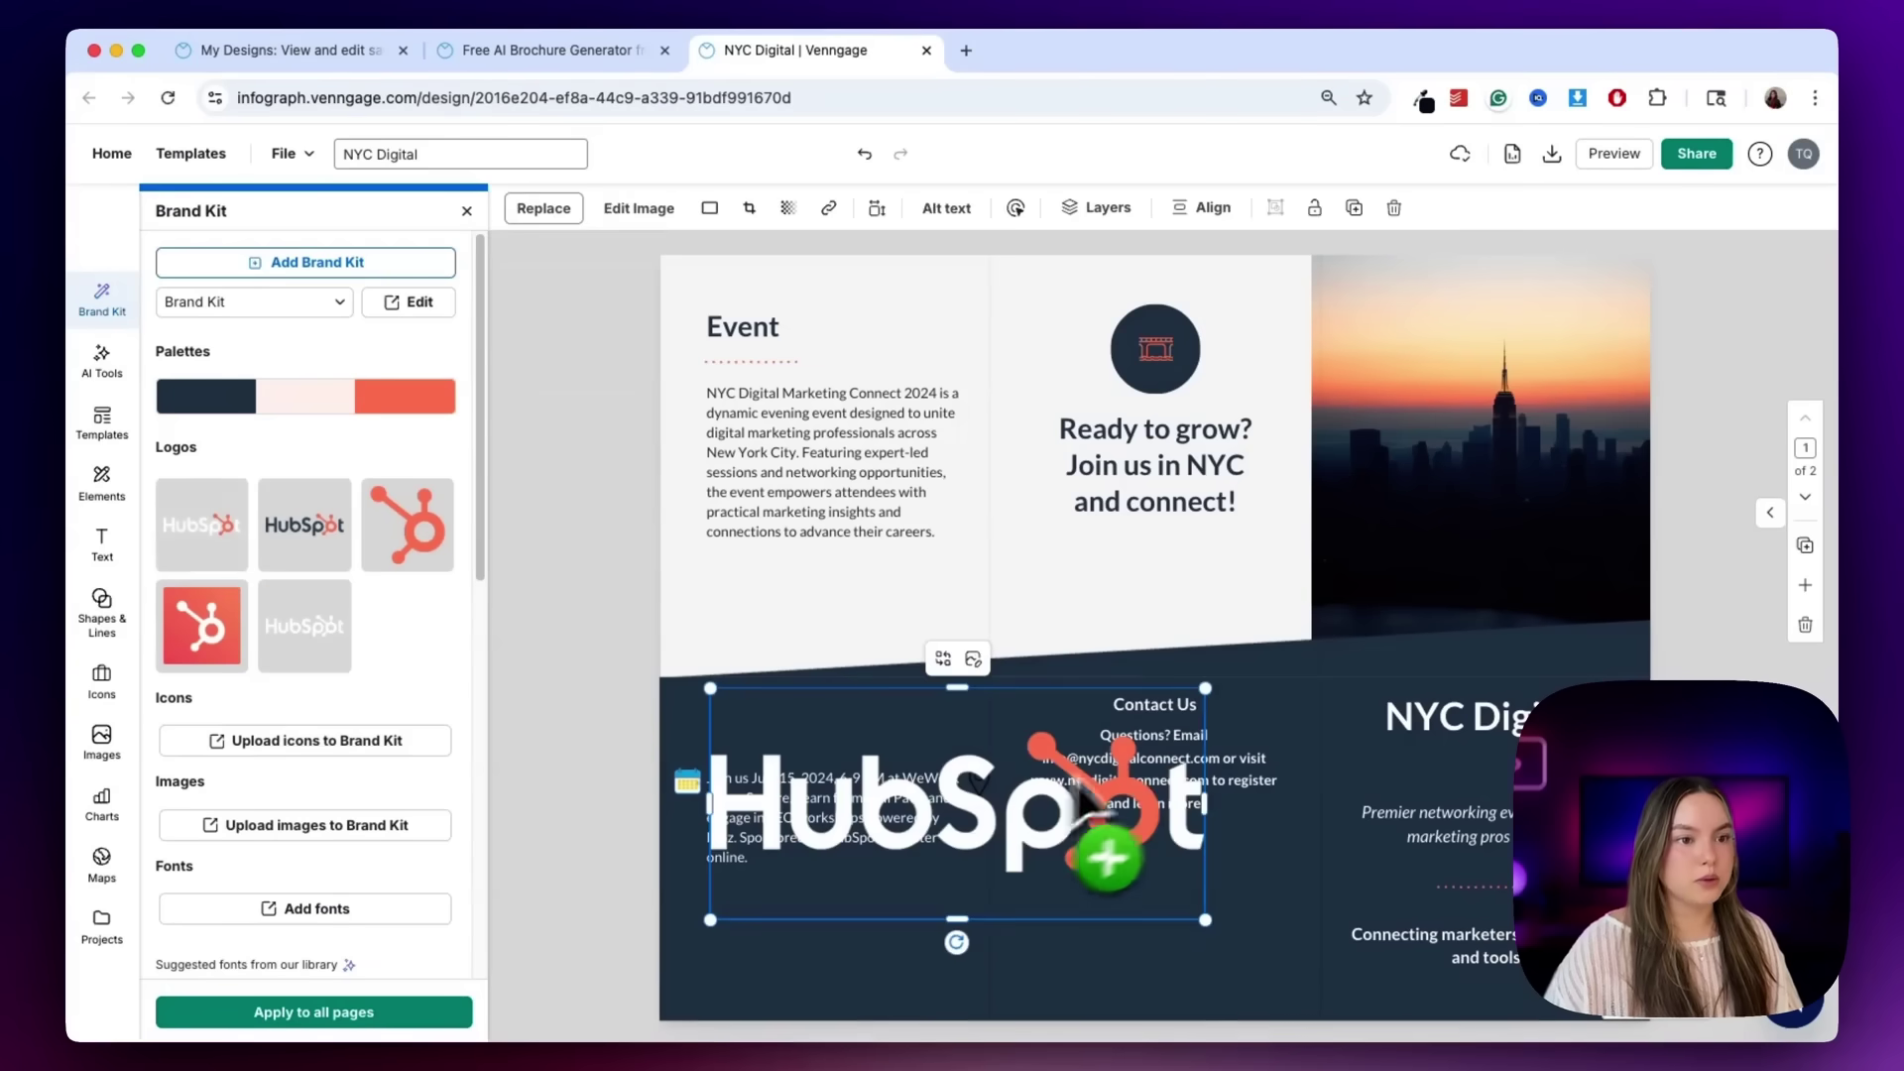
left_click_drag(1202, 734, 793, 969)
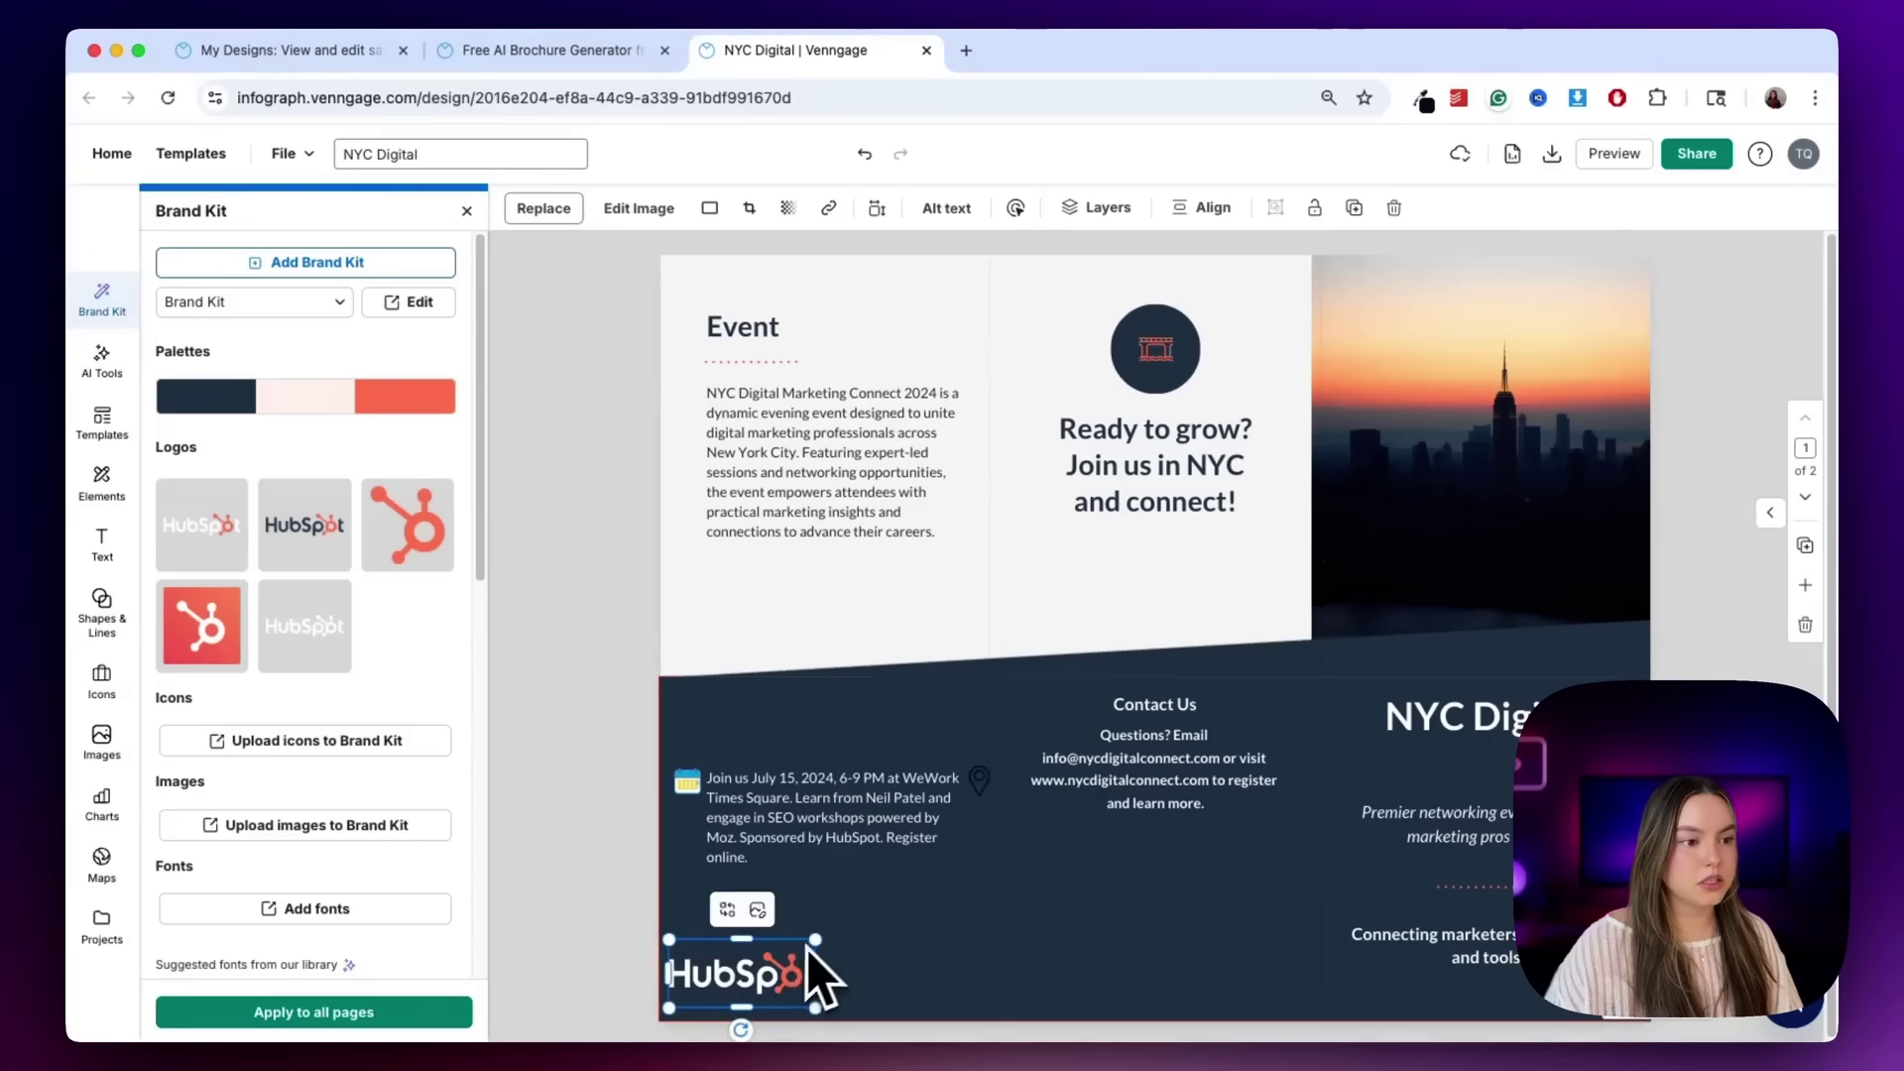
left_click(900, 968)
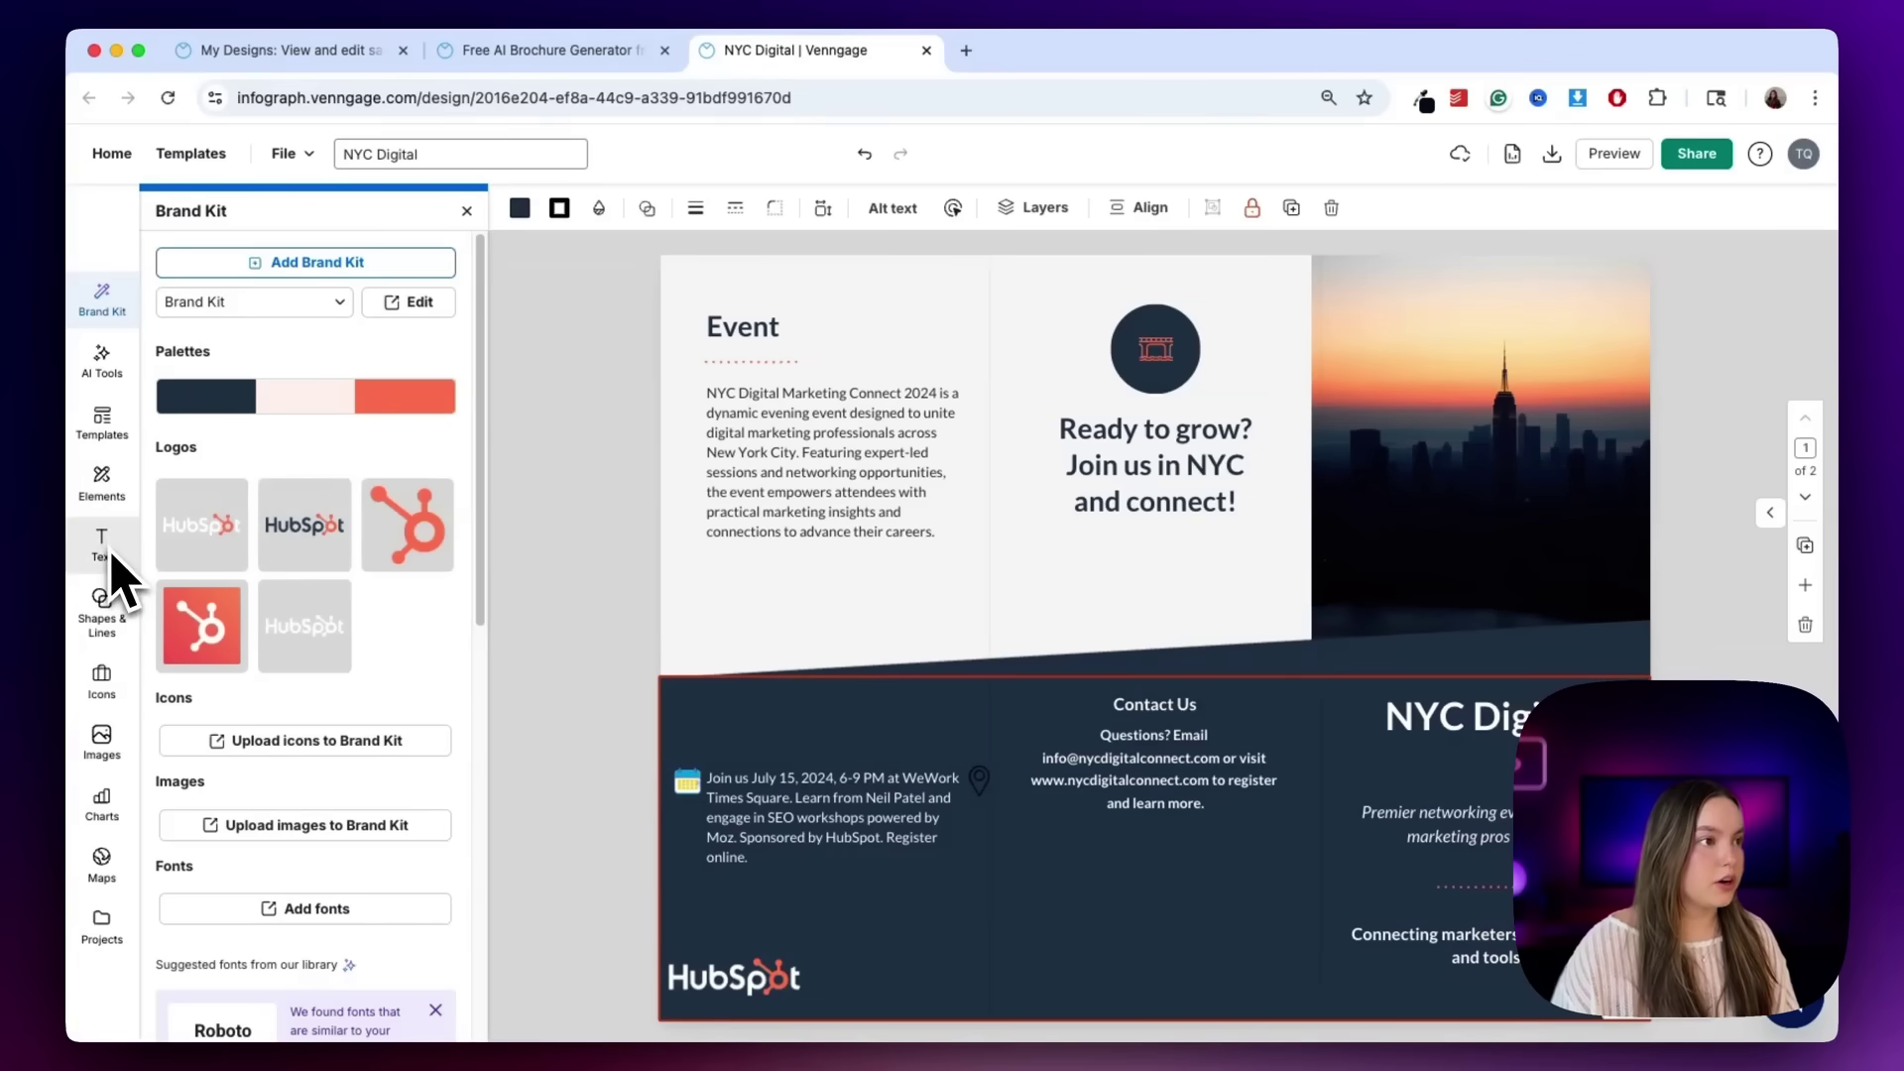
Generate a QR code element for the URL makerthrive.com.
left_click(103, 485)
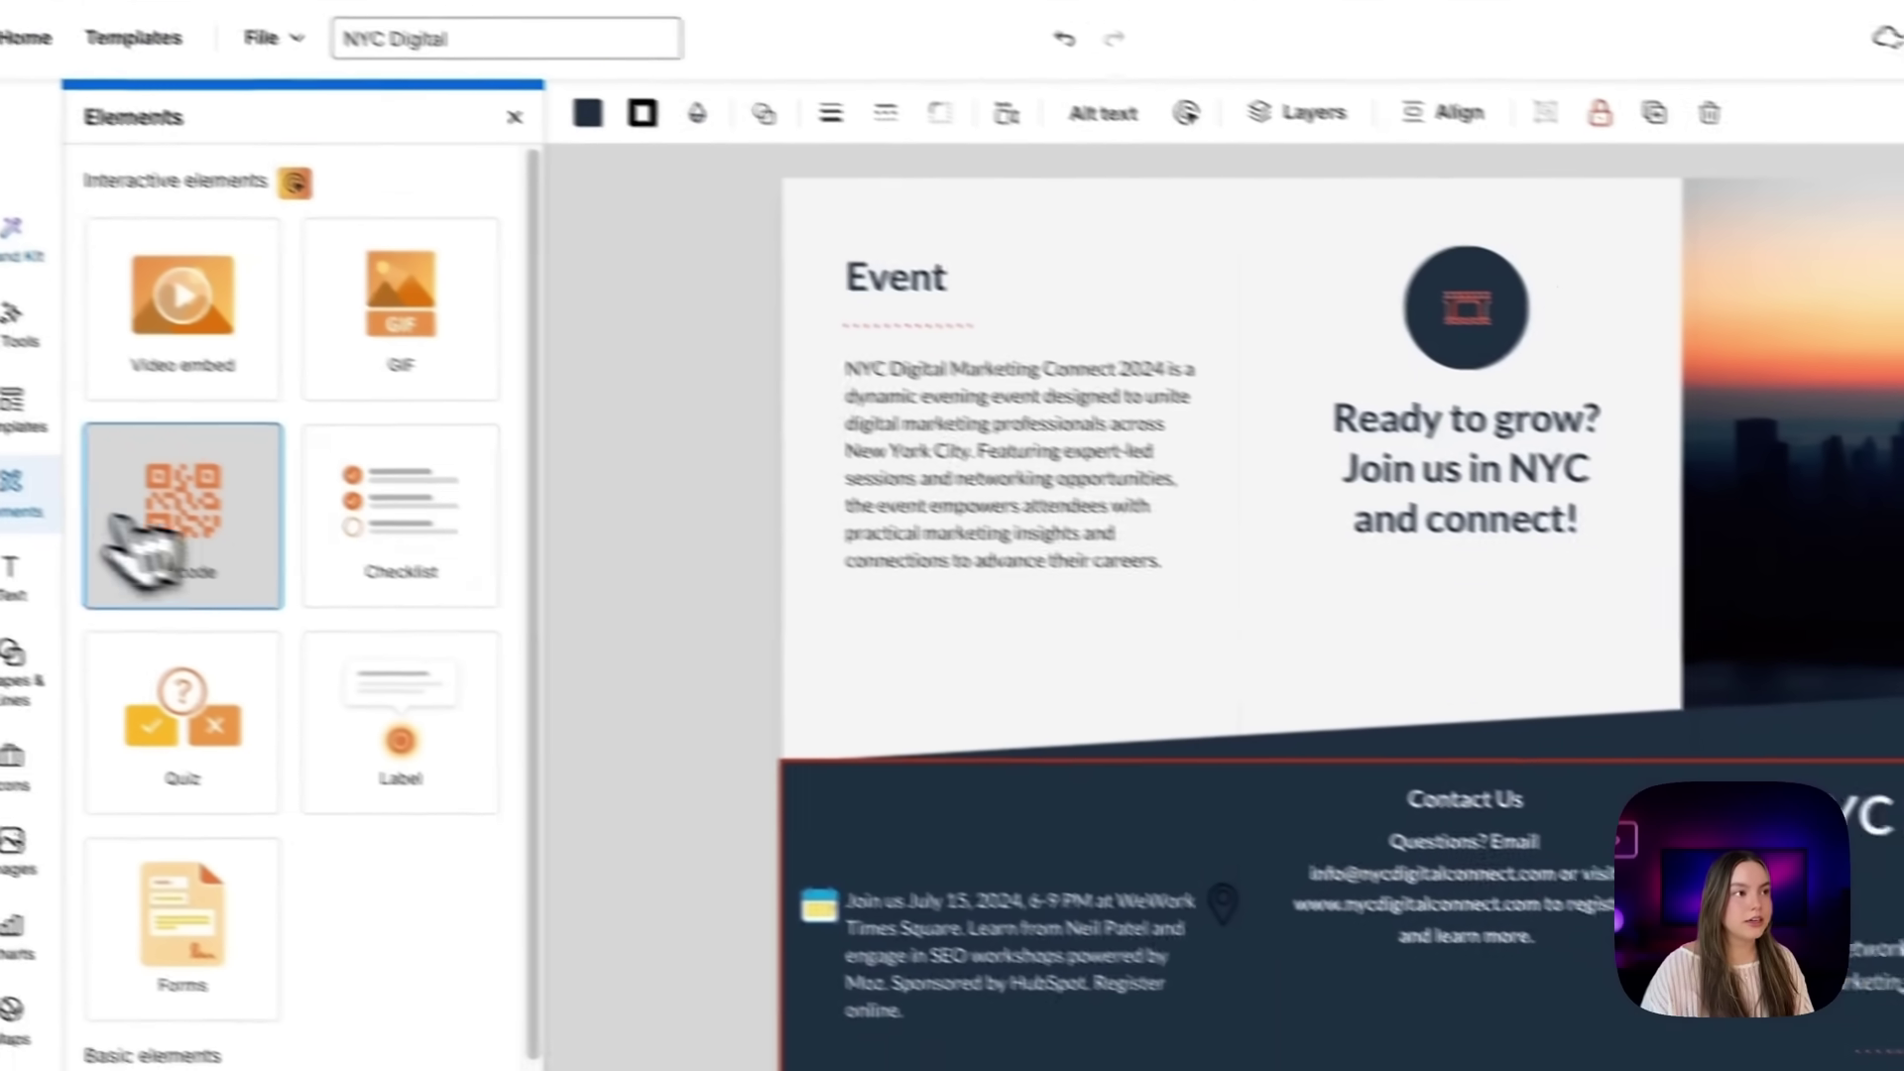
left_click(243, 565)
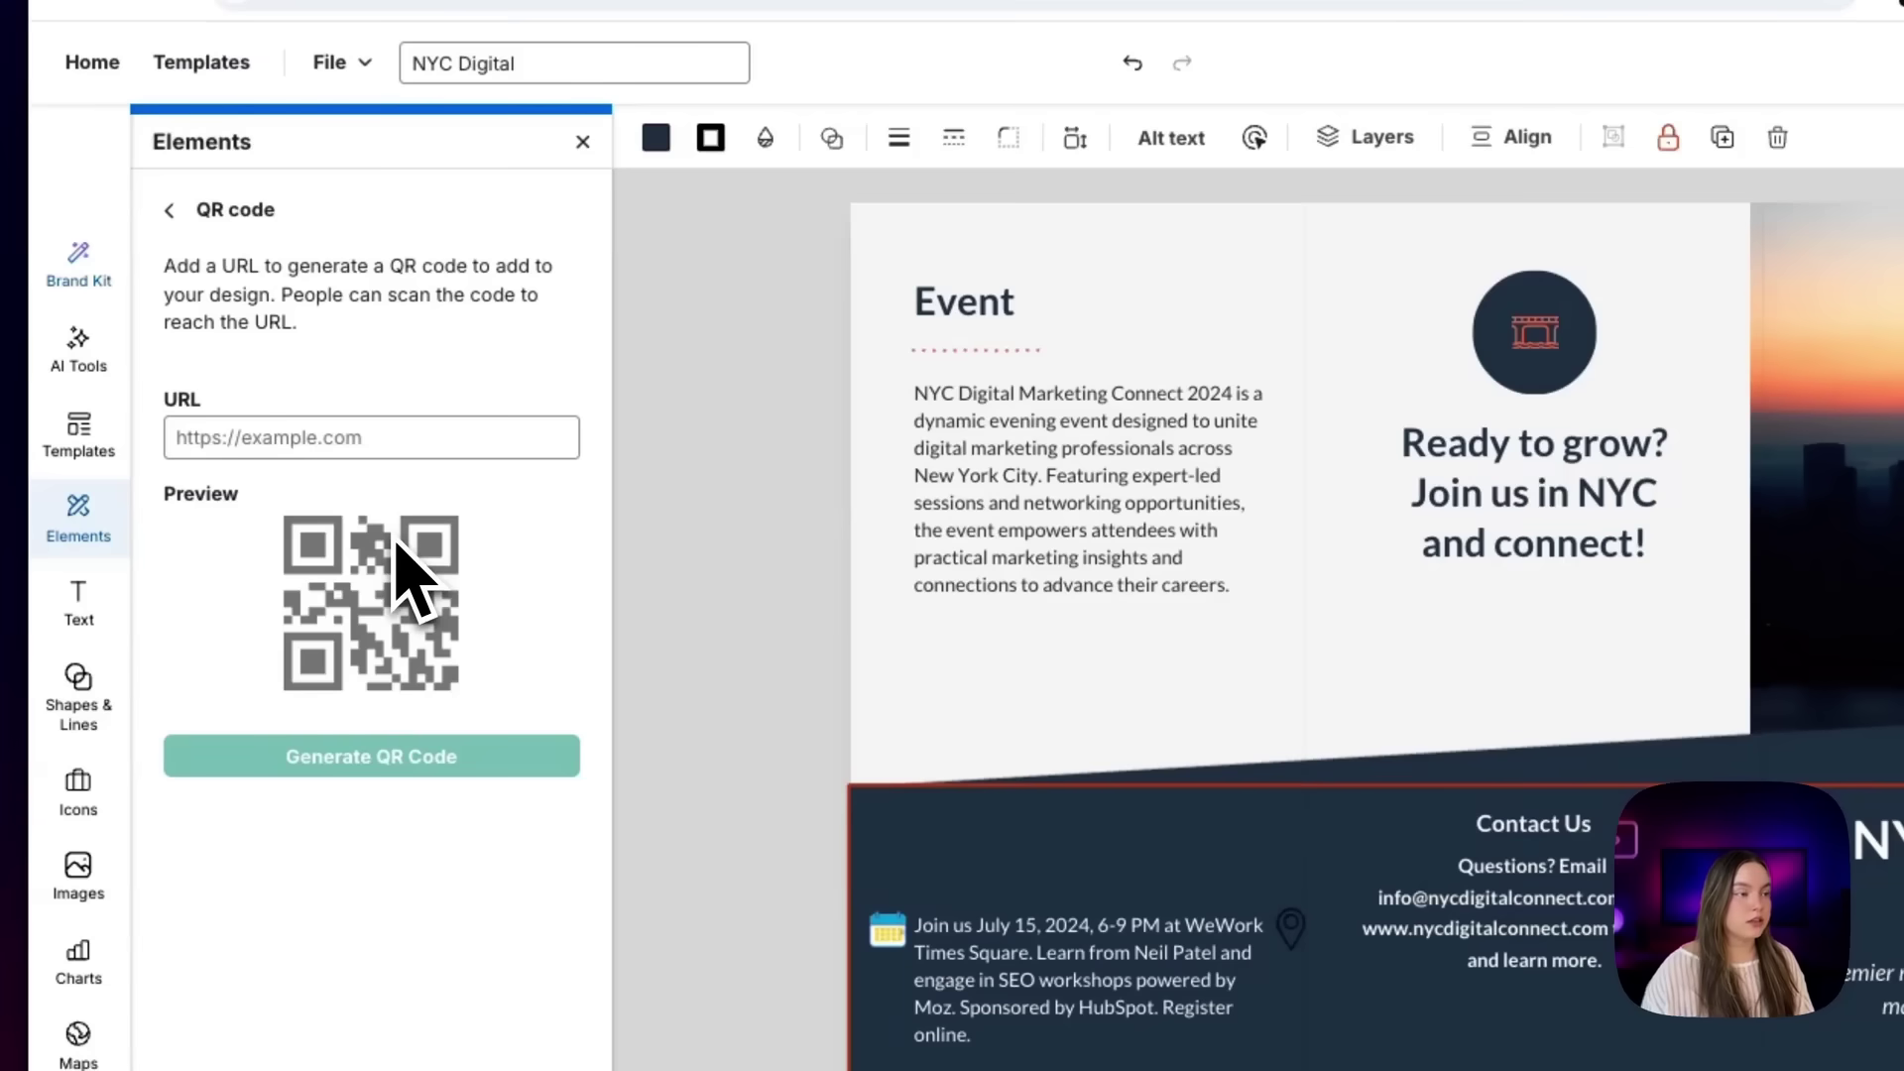
left_click(388, 437)
type("ma")
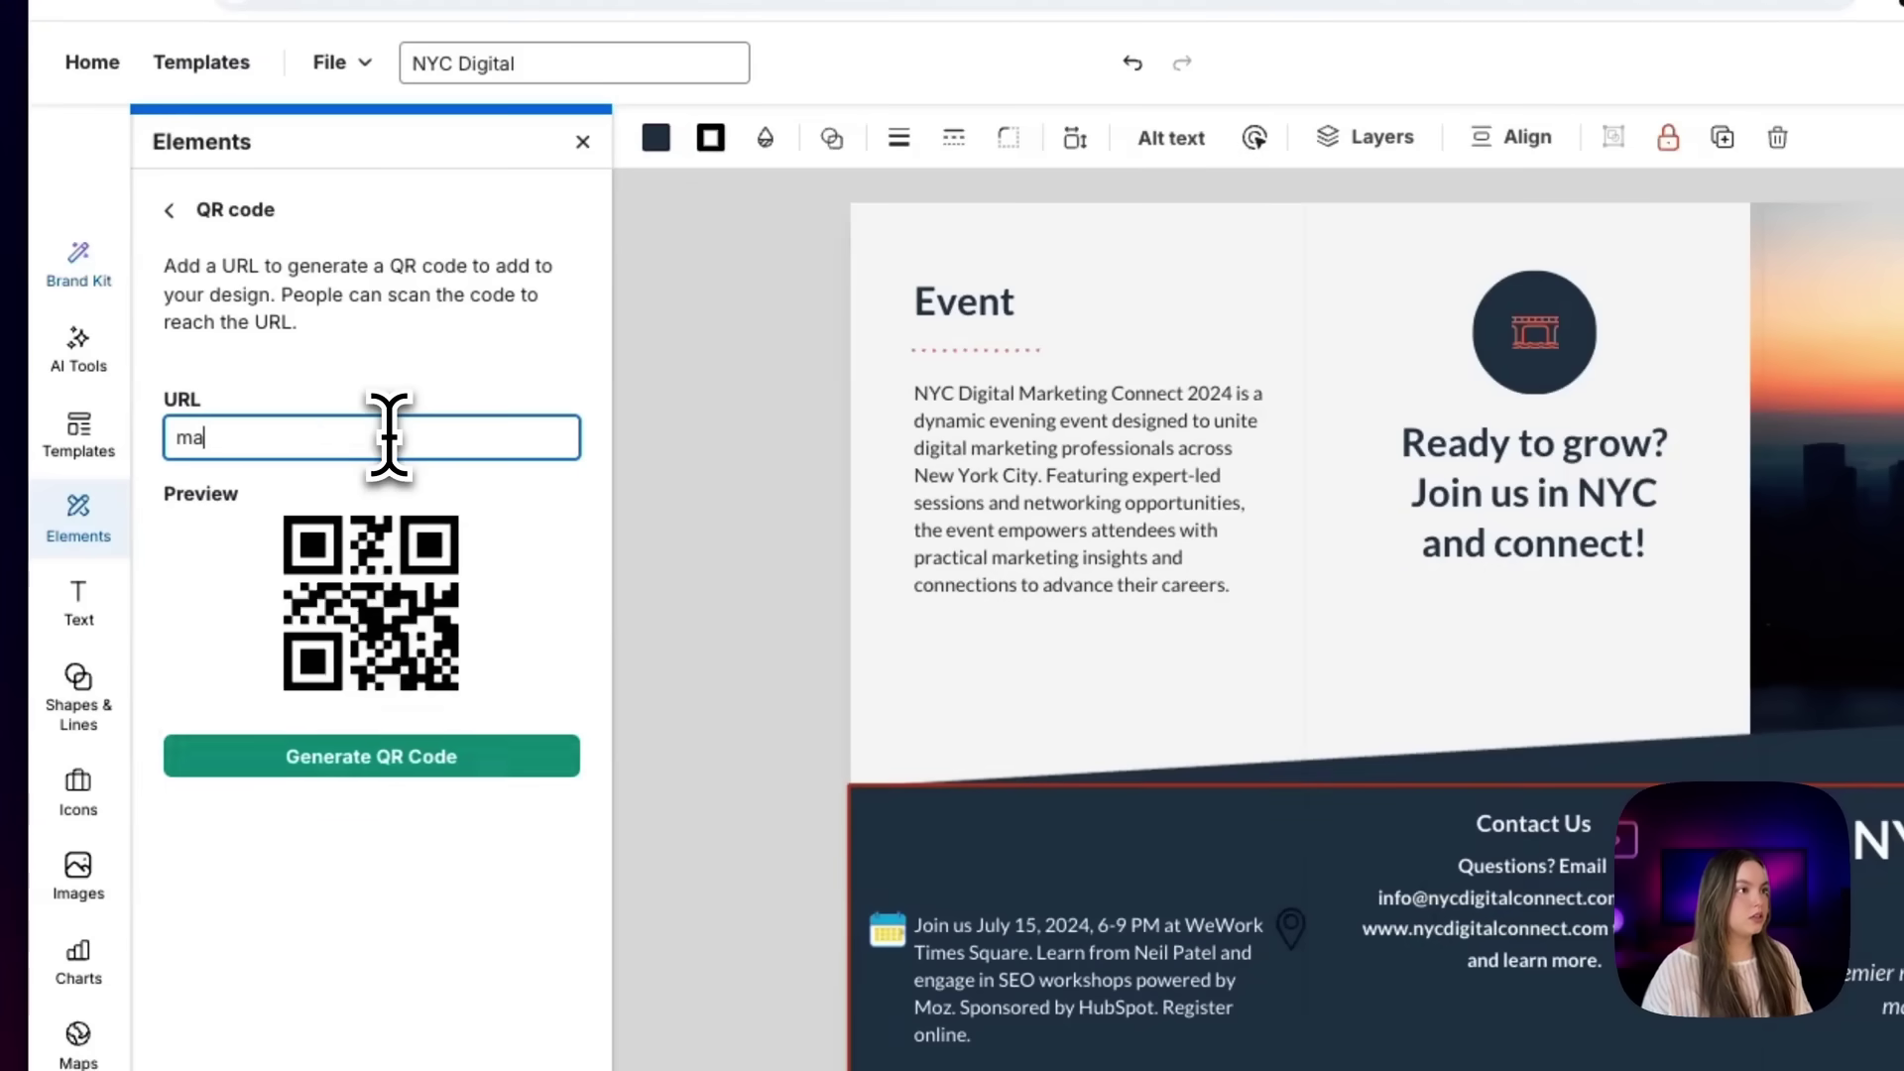
type("kerthrive.com")
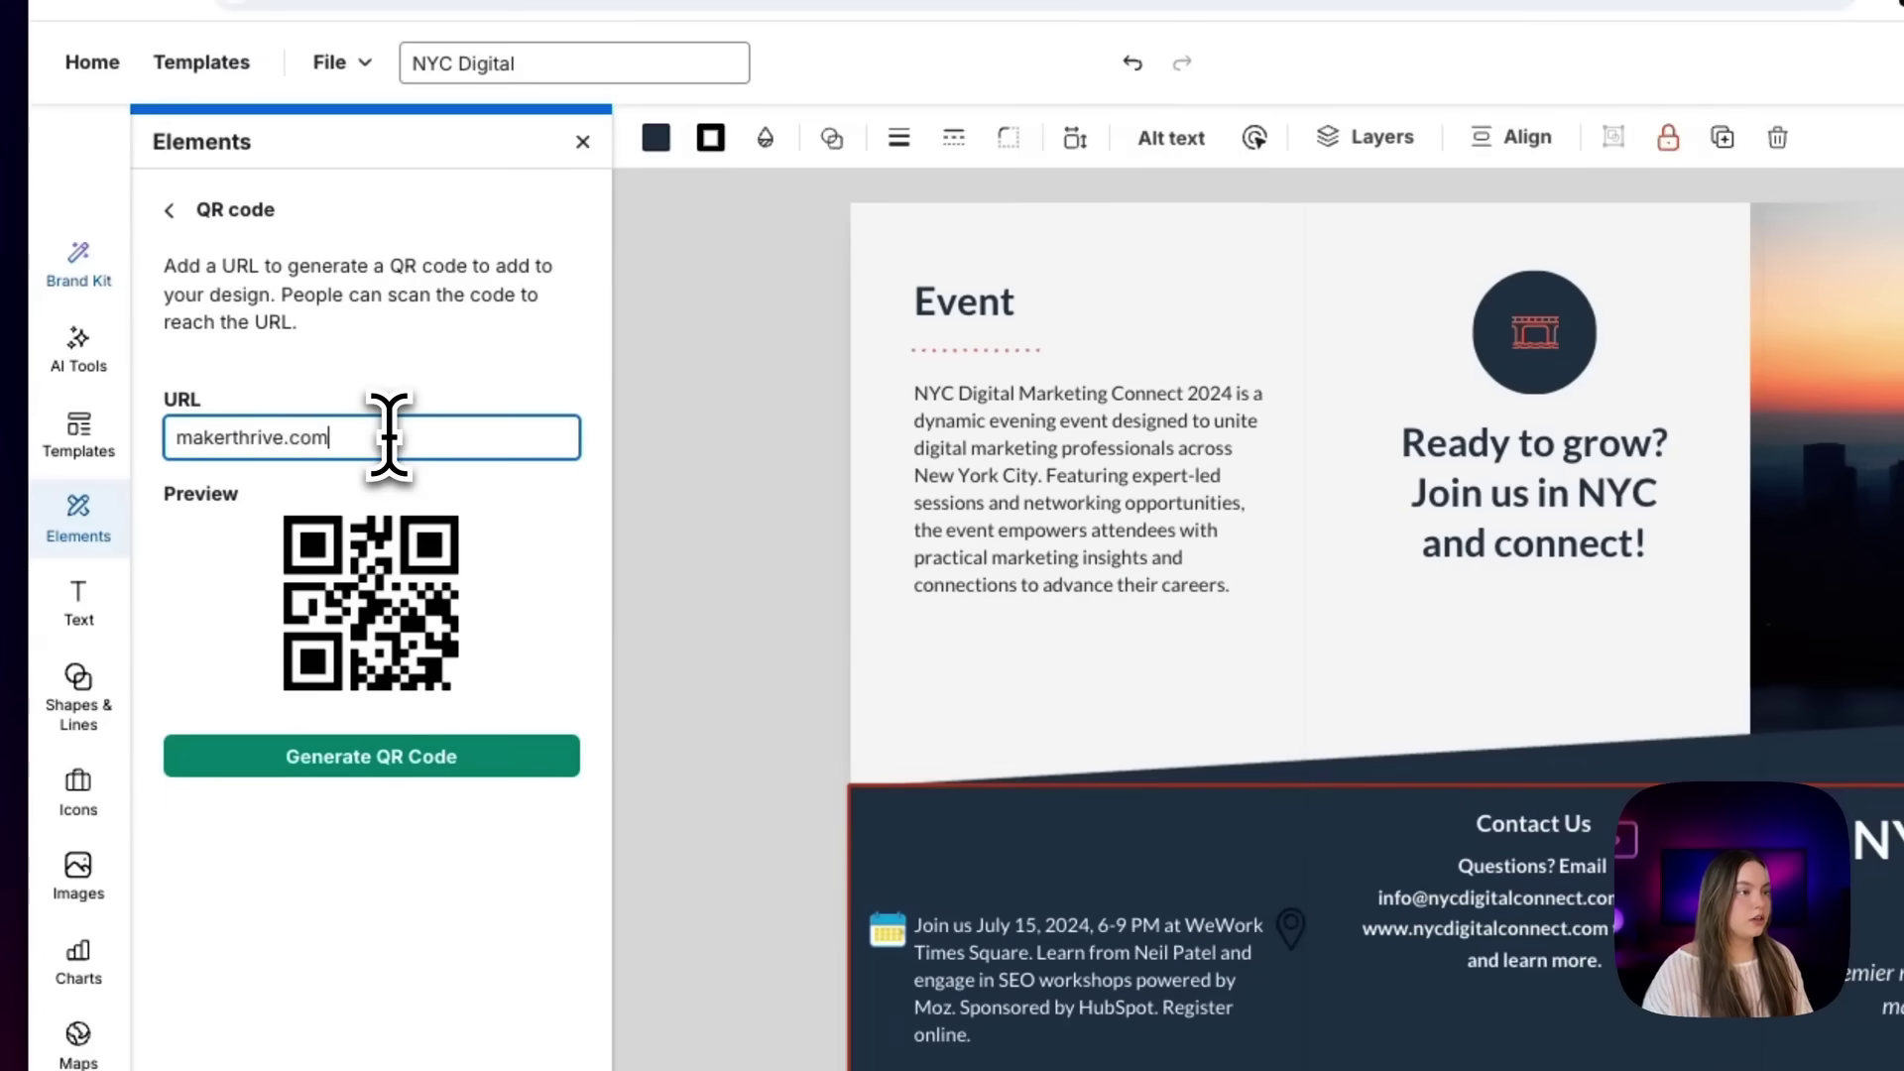
key("Return")
Shrink the QR code and center it beneath the "Ready to grow? Join us in NYC and connect!" heading.
left_click_drag(1288, 774, 1134, 735)
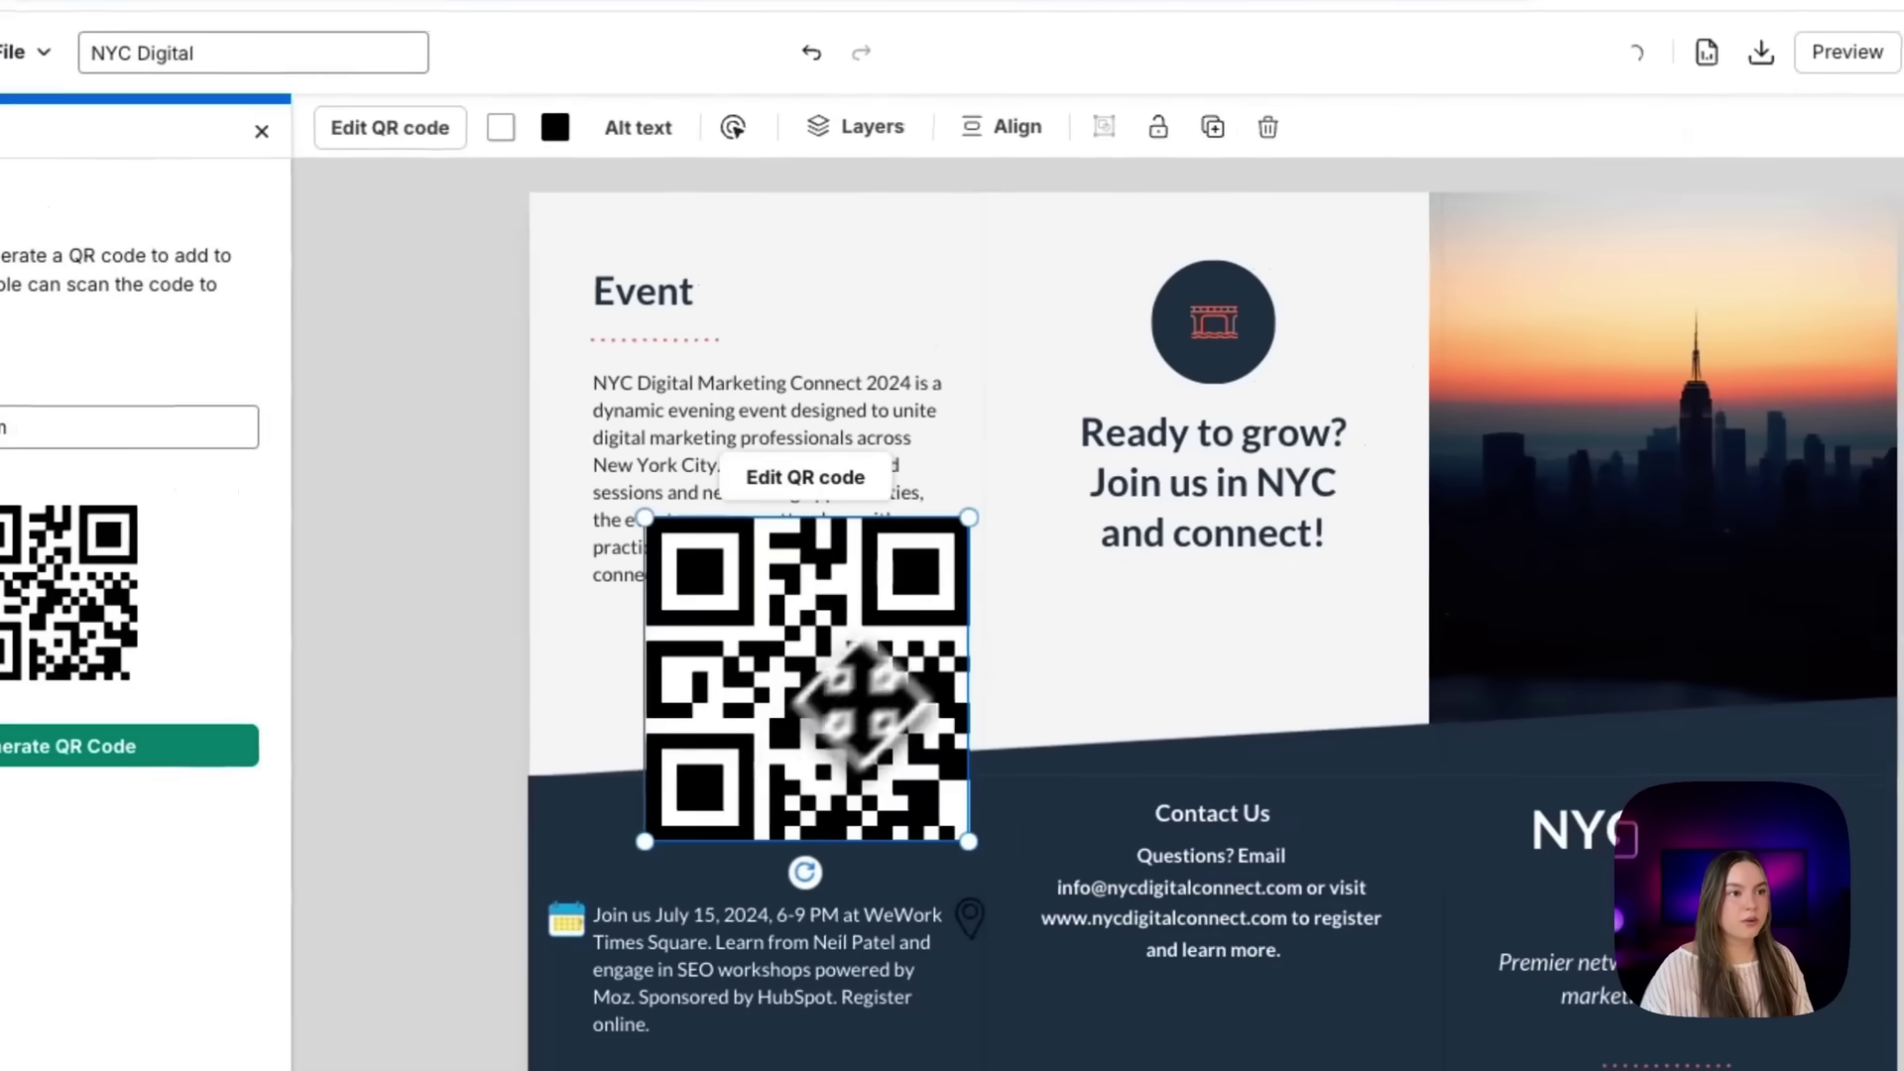
left_click_drag(1307, 519, 1125, 692)
left_click_drag(788, 729, 1275, 607)
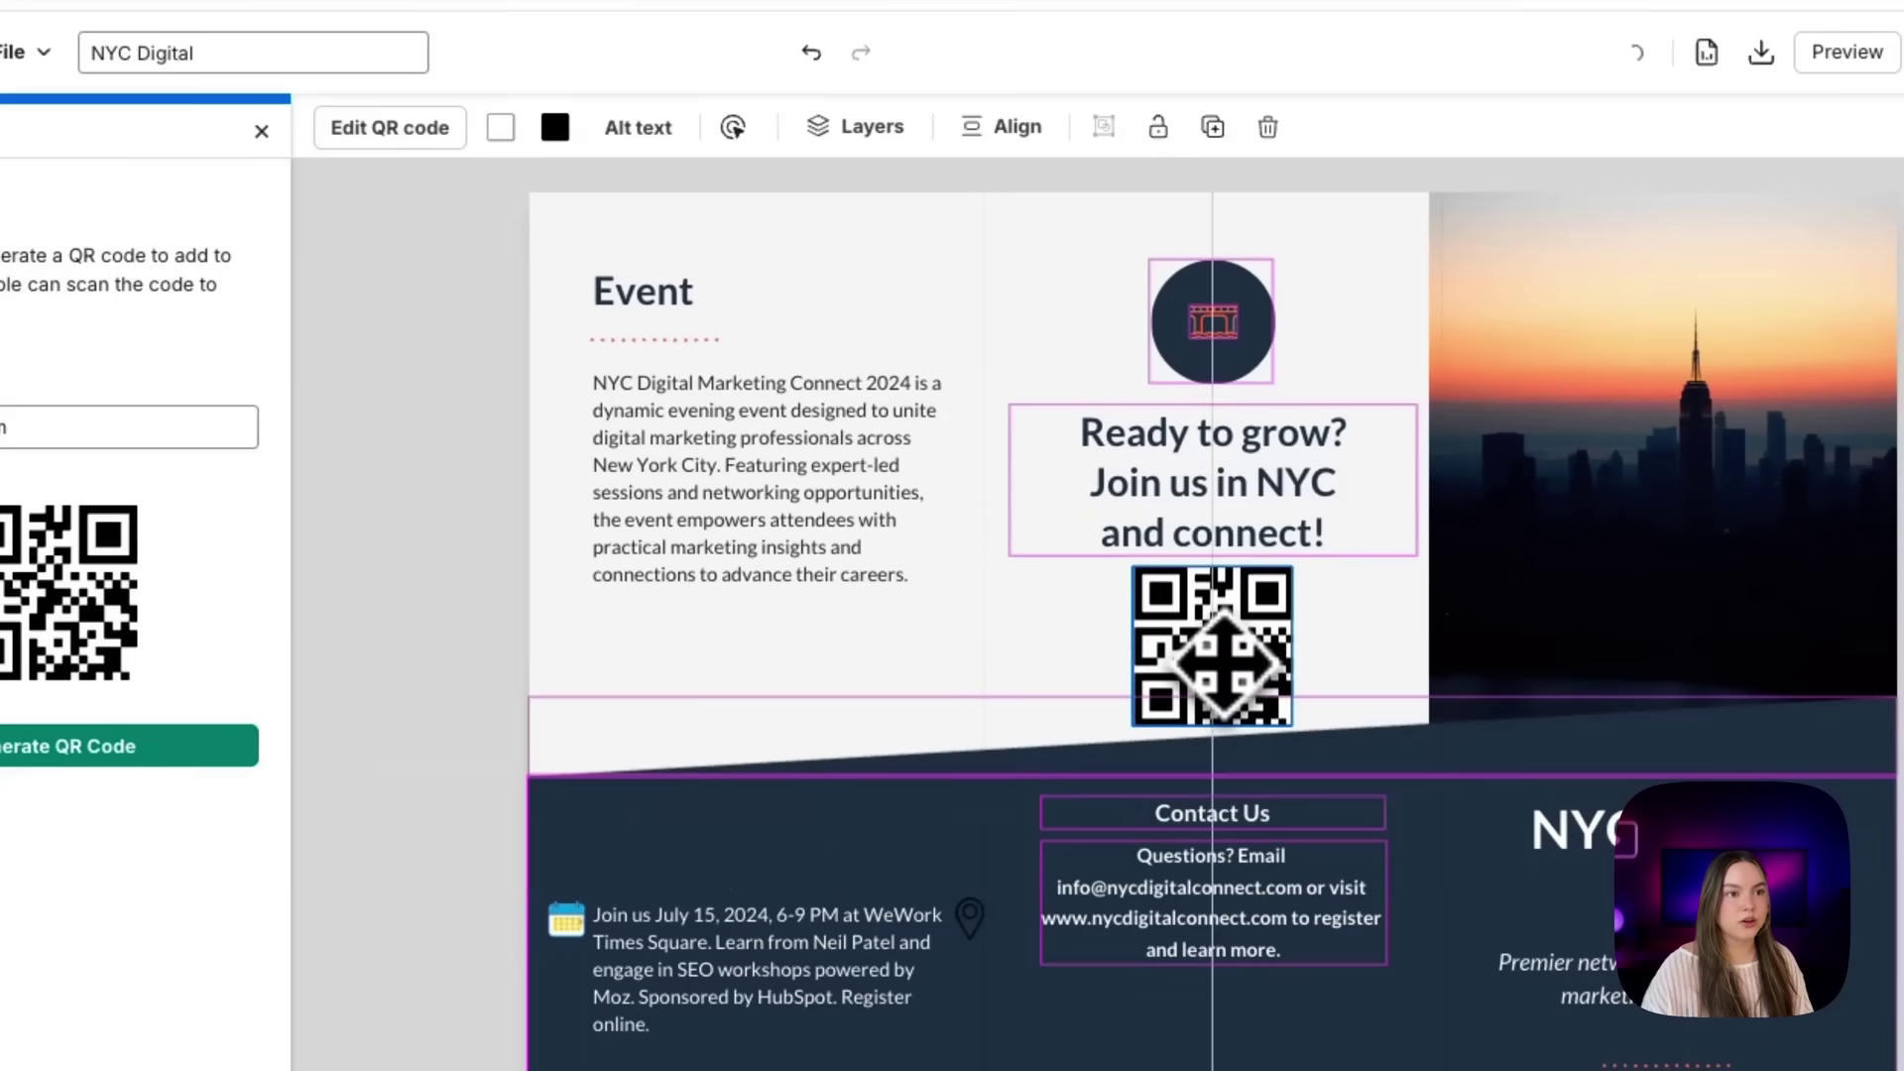
left_click(1339, 427)
left_click(1266, 379)
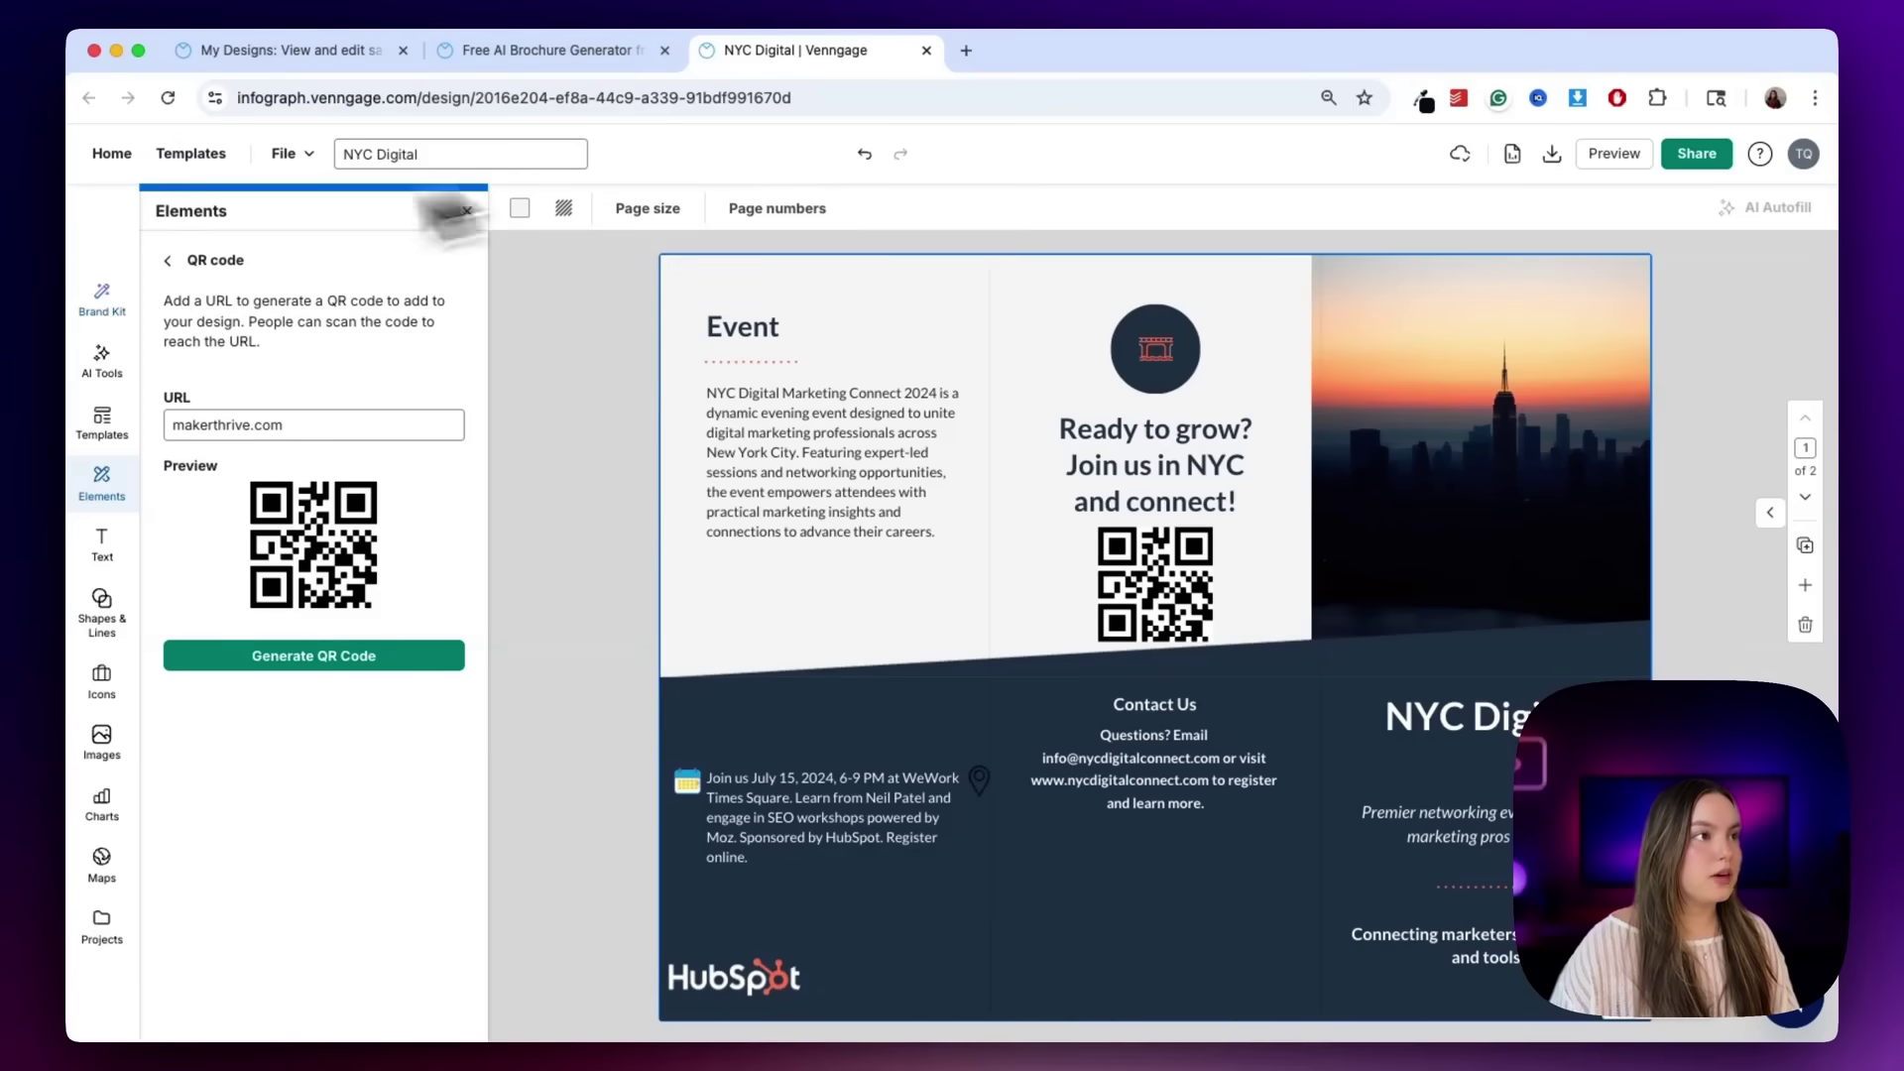
Look through the other interactive and basic elements available for the design.
left_click(166, 261)
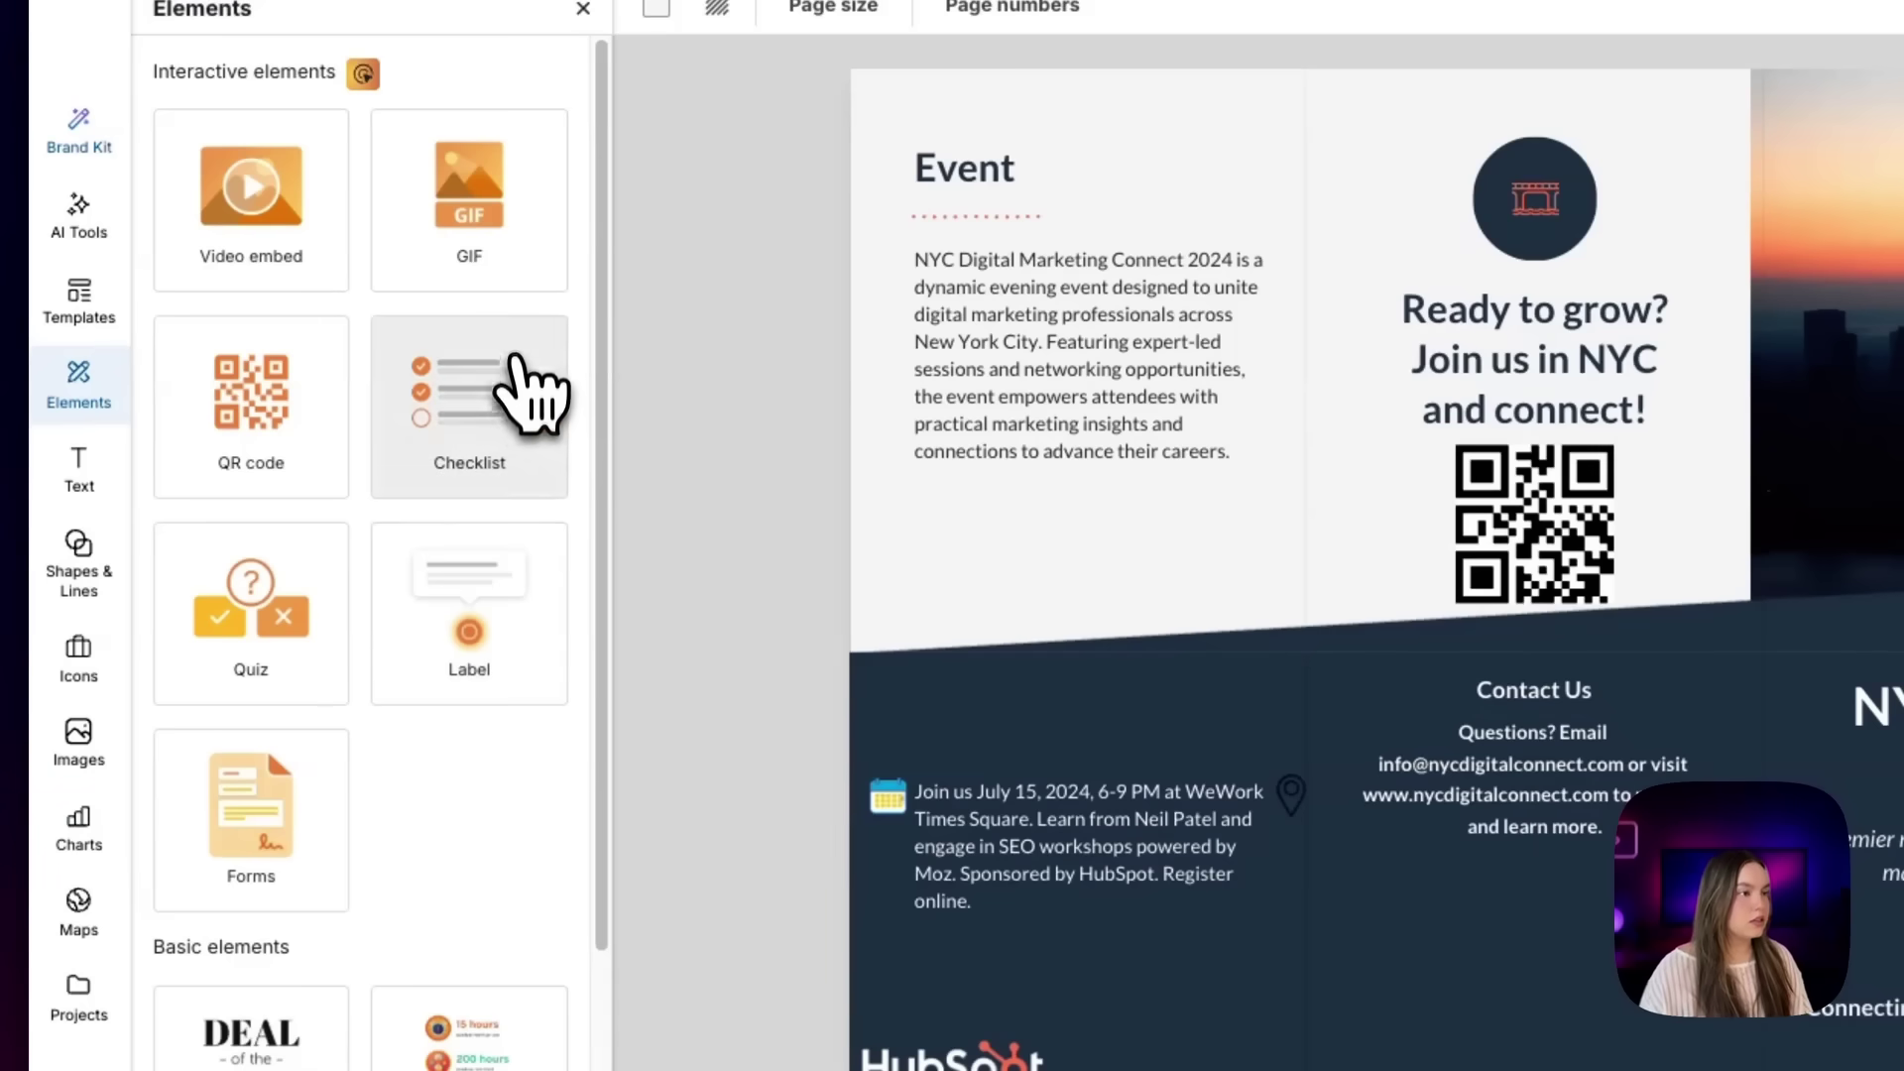
scroll(506, 416, "down", 3)
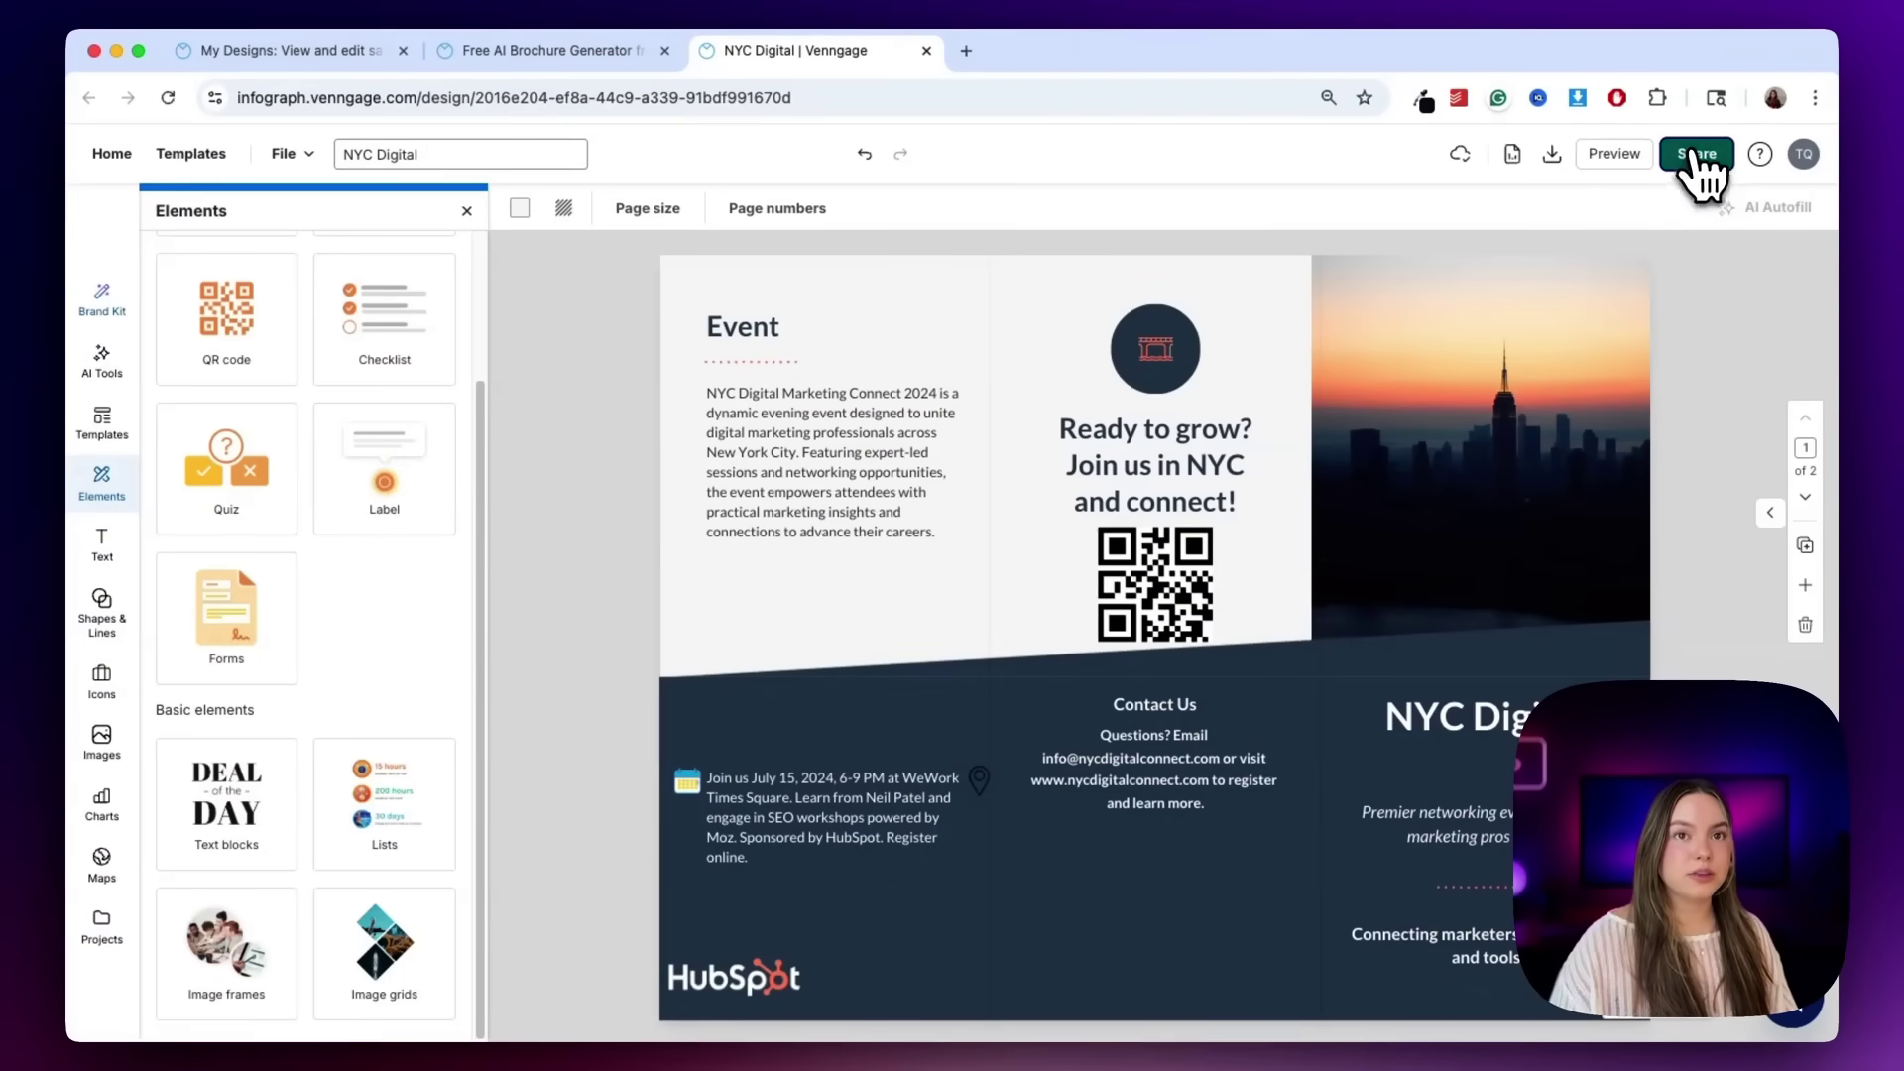
Review the brochure's sharing, download format and embed options, then close them.
left_click(1696, 156)
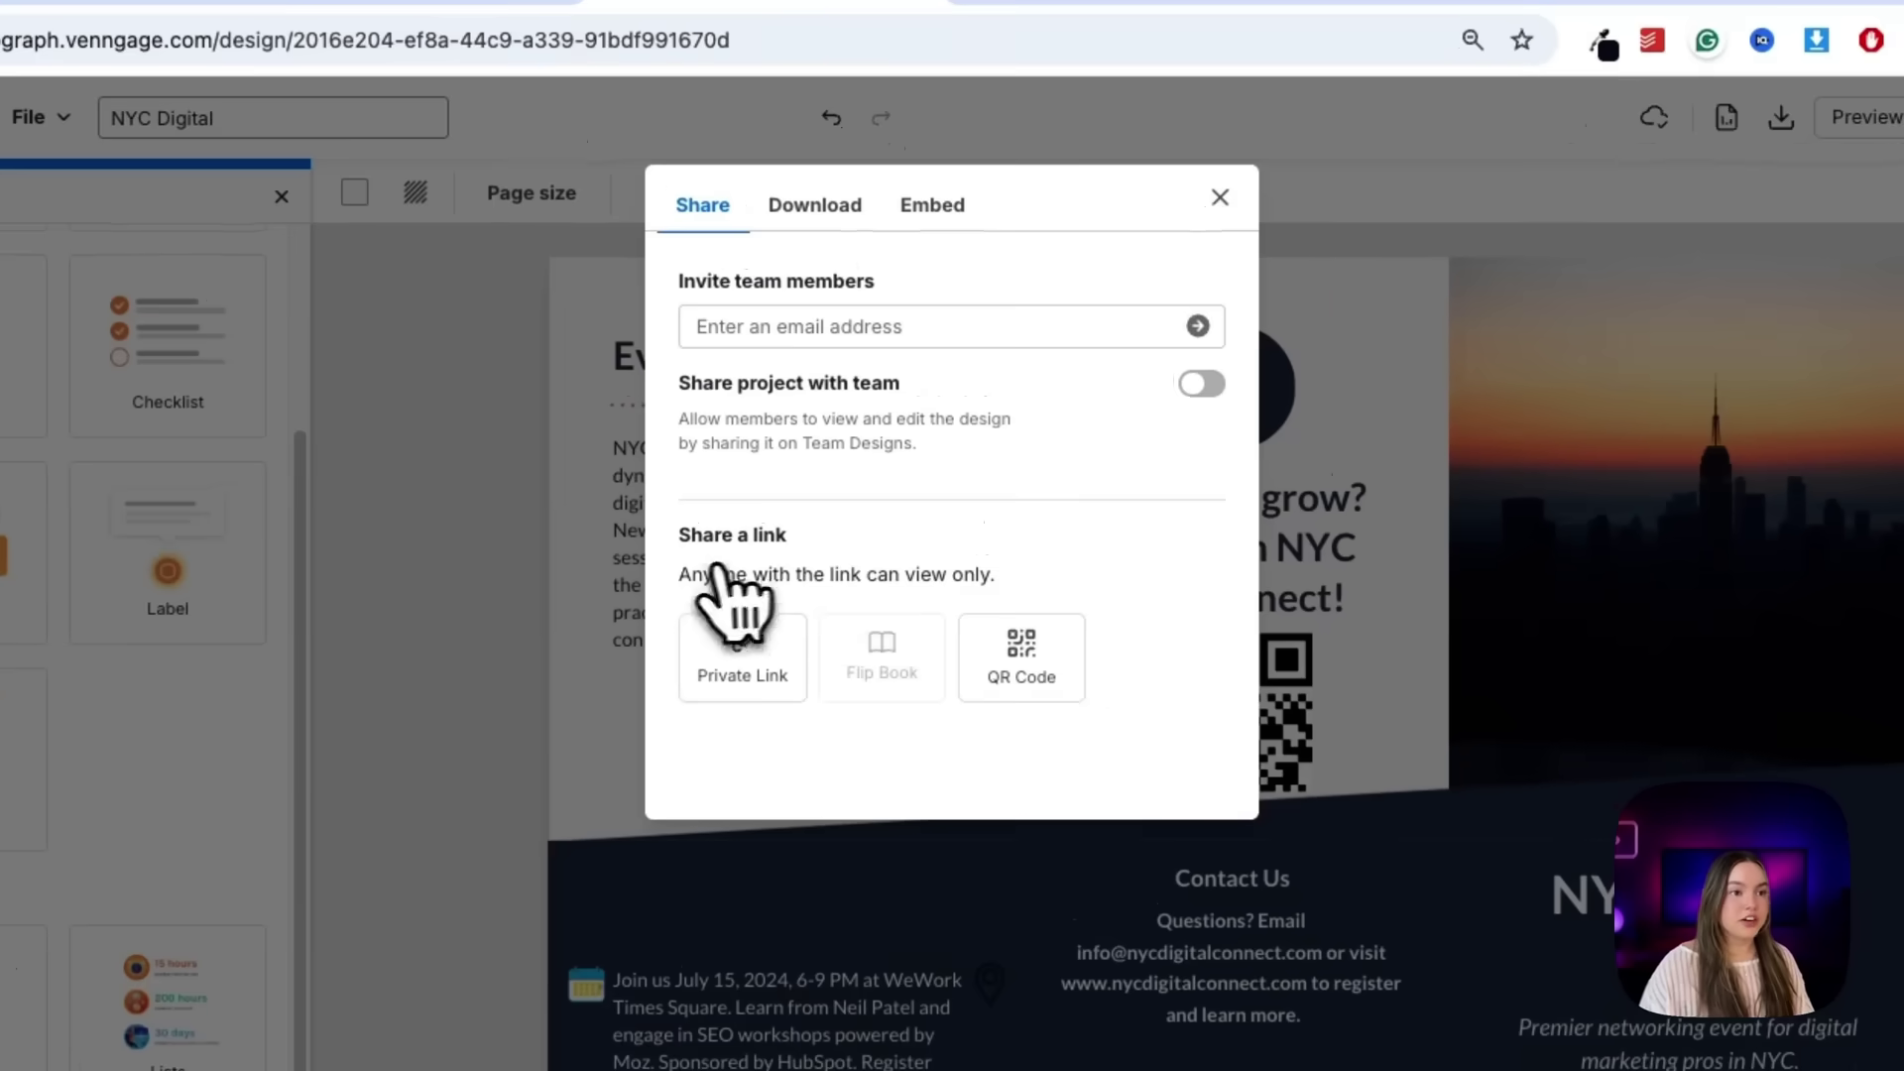
left_click(842, 210)
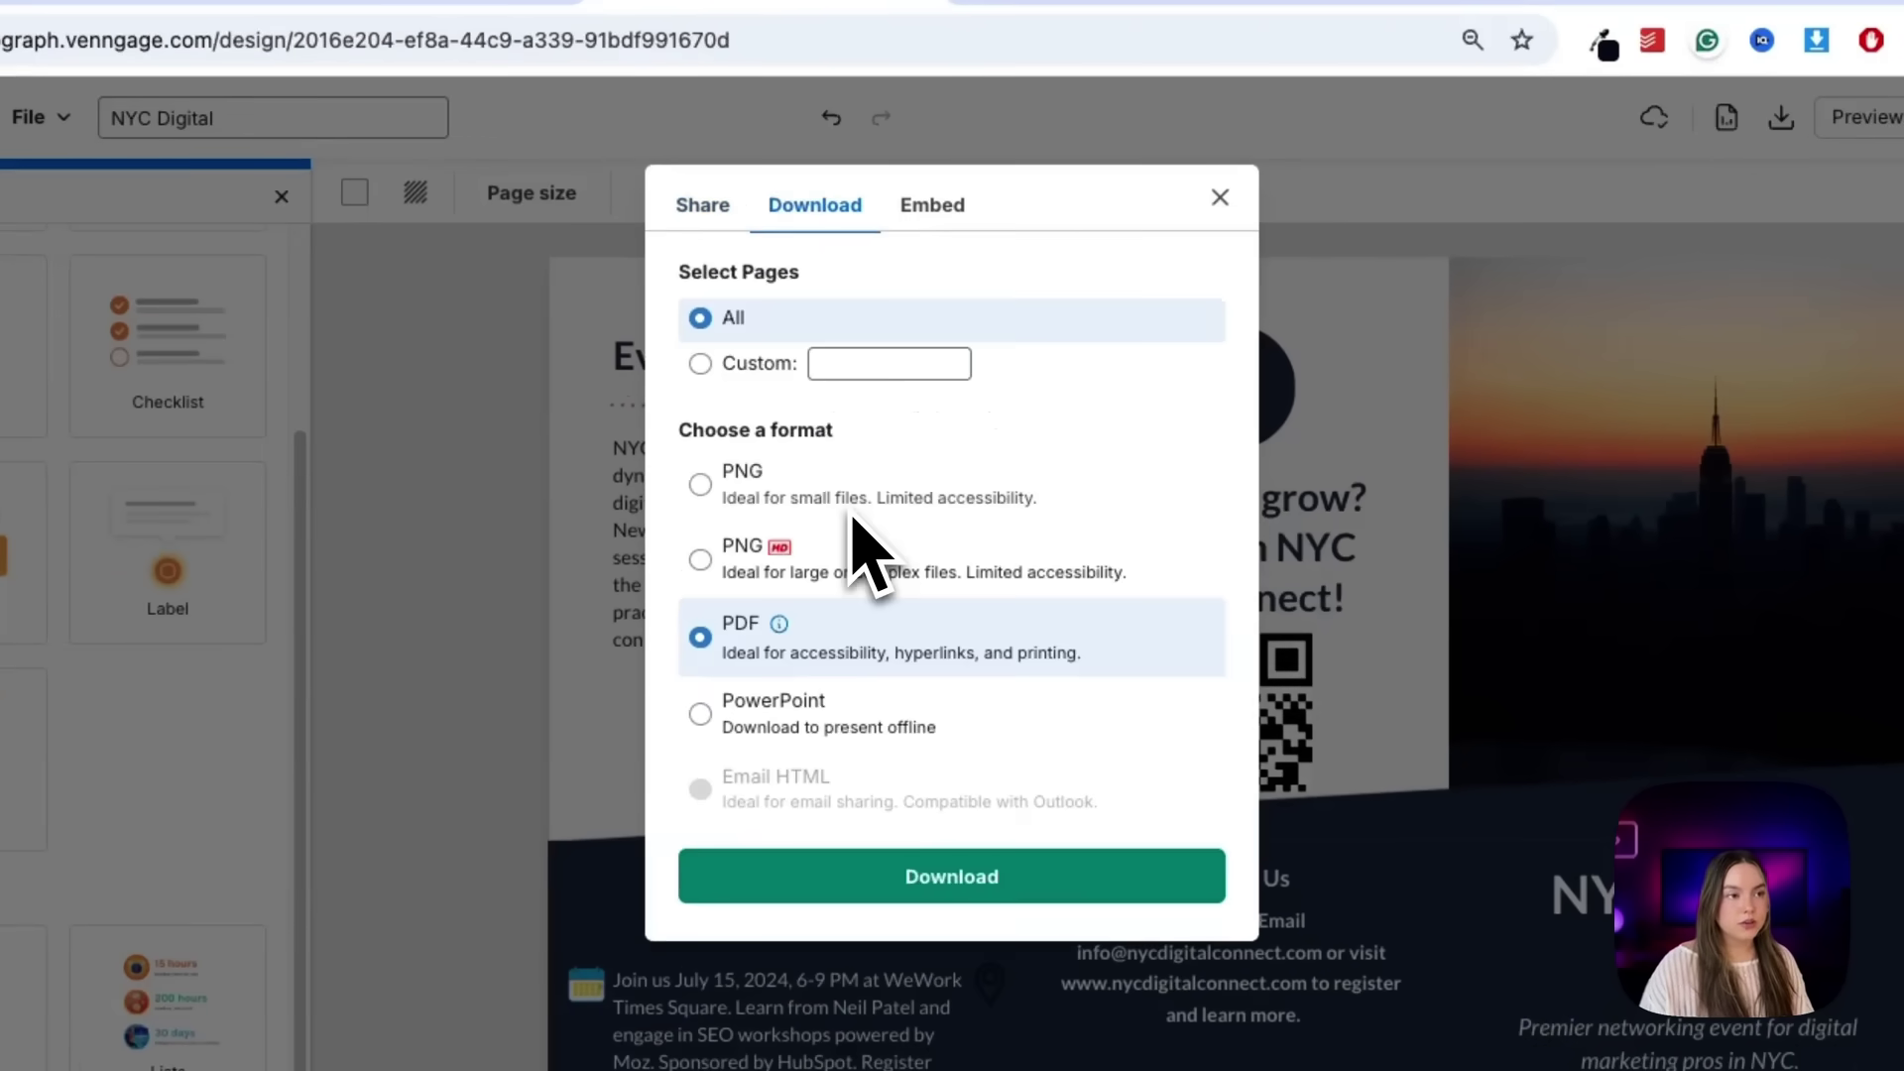
left_click(937, 205)
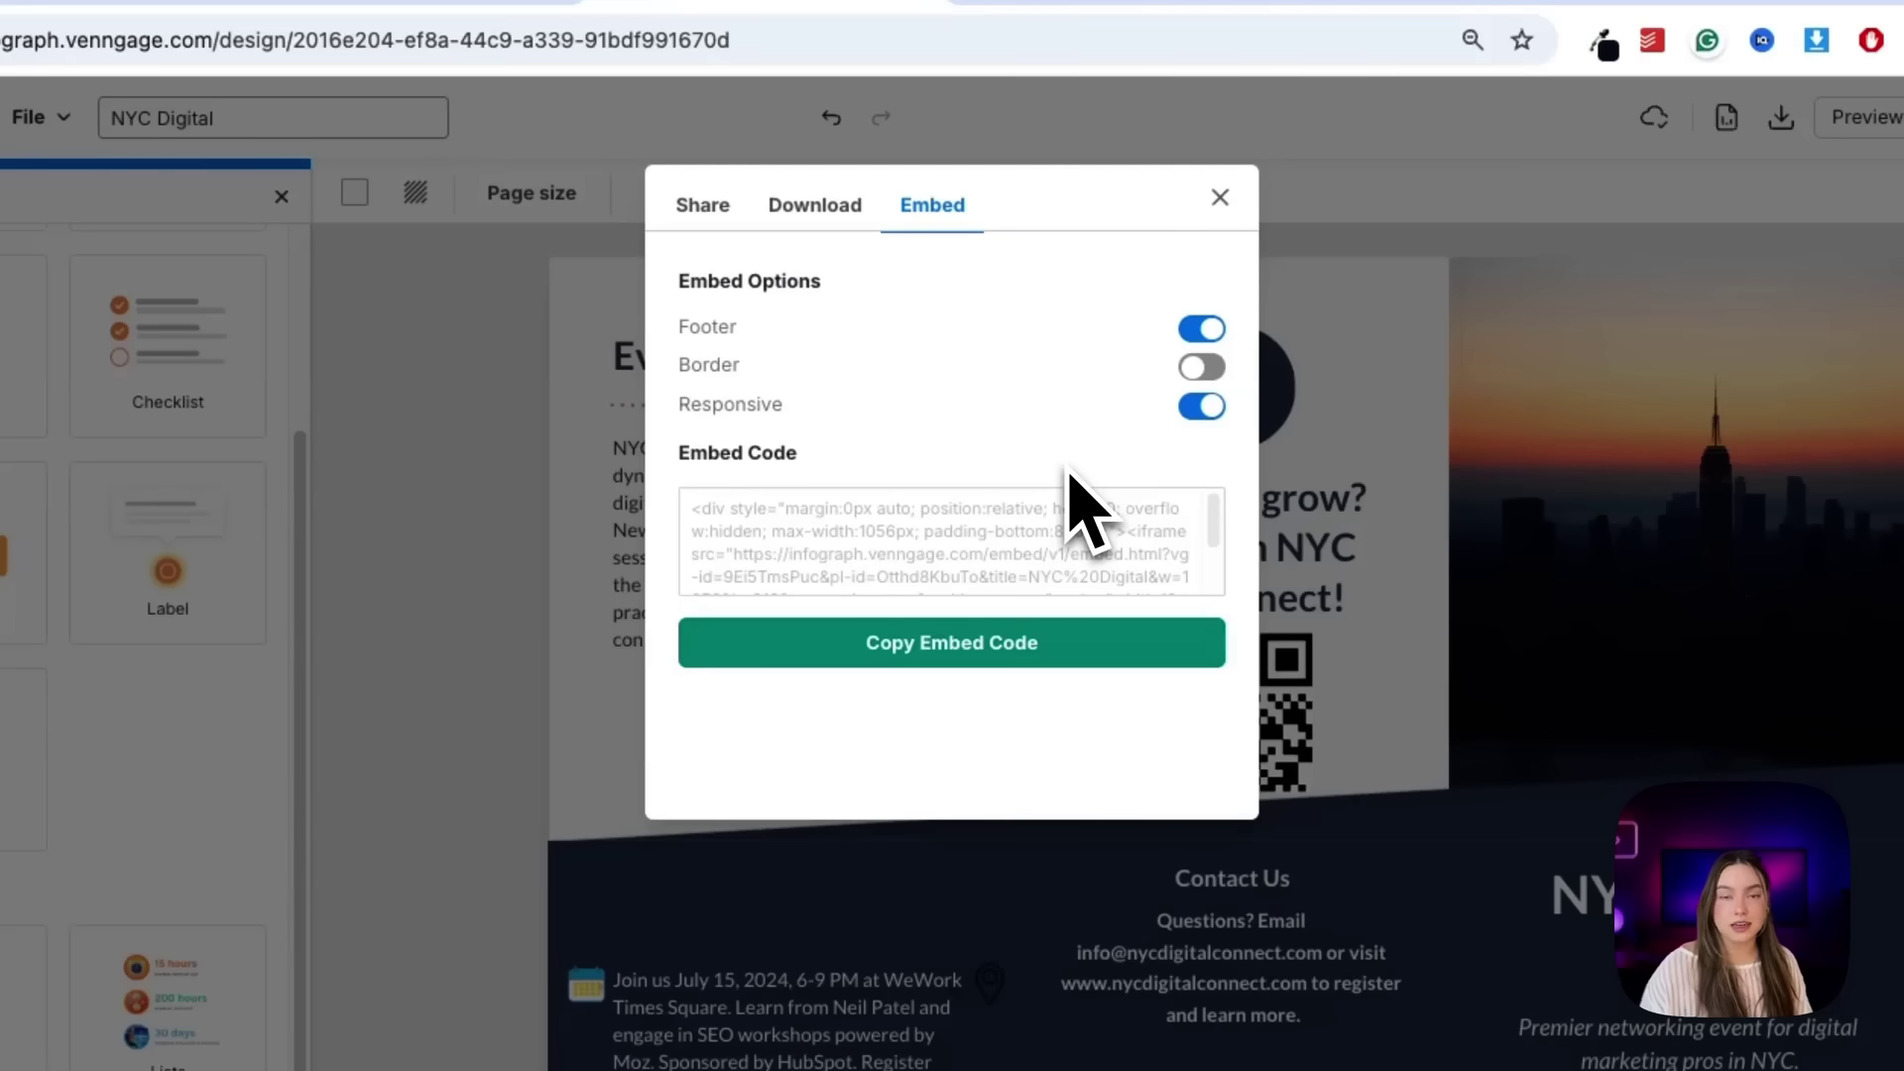
left_click(1216, 129)
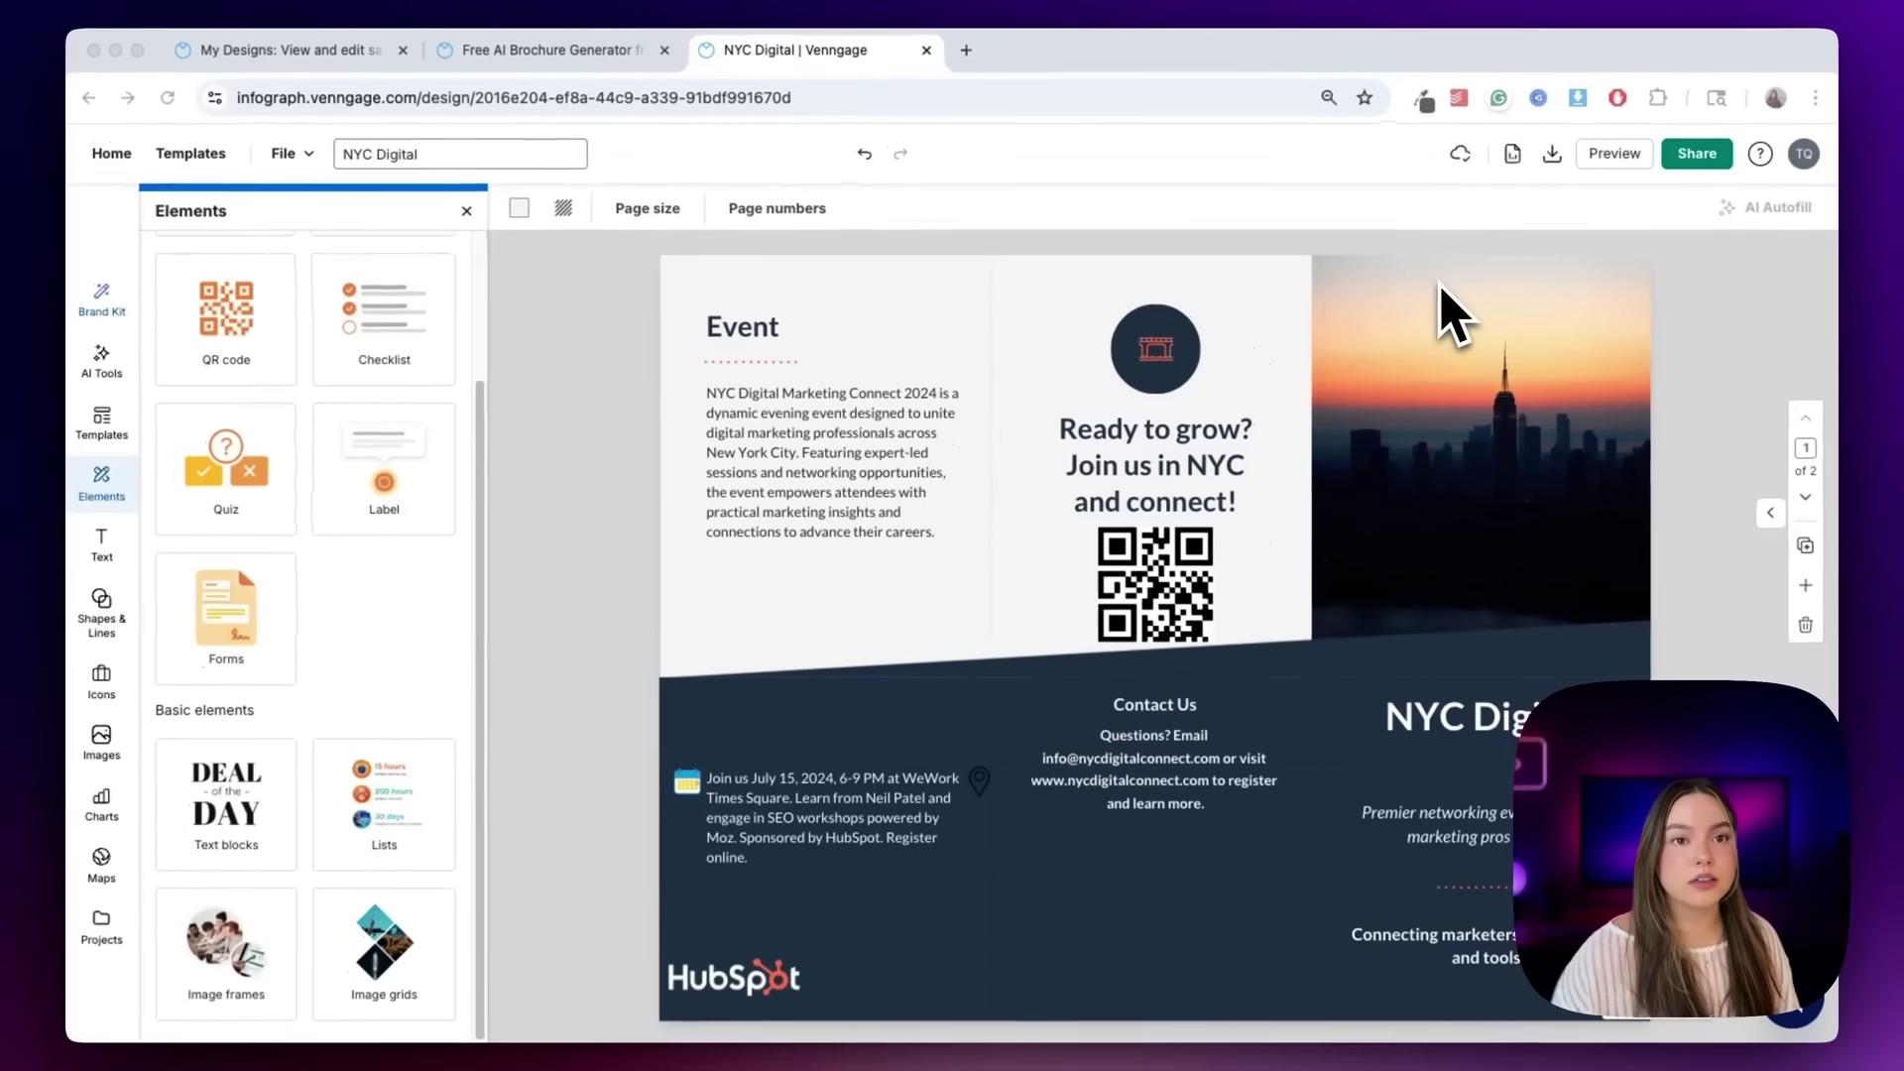